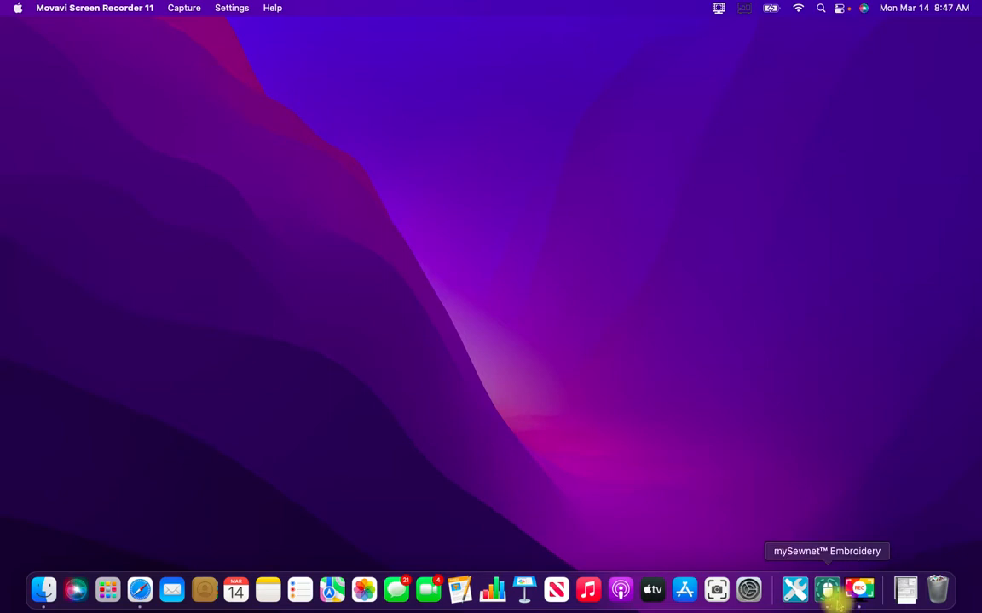
Step: Open mySewnet Configure from the installed applications and enter a name that identifies this computer
left_click(108, 589)
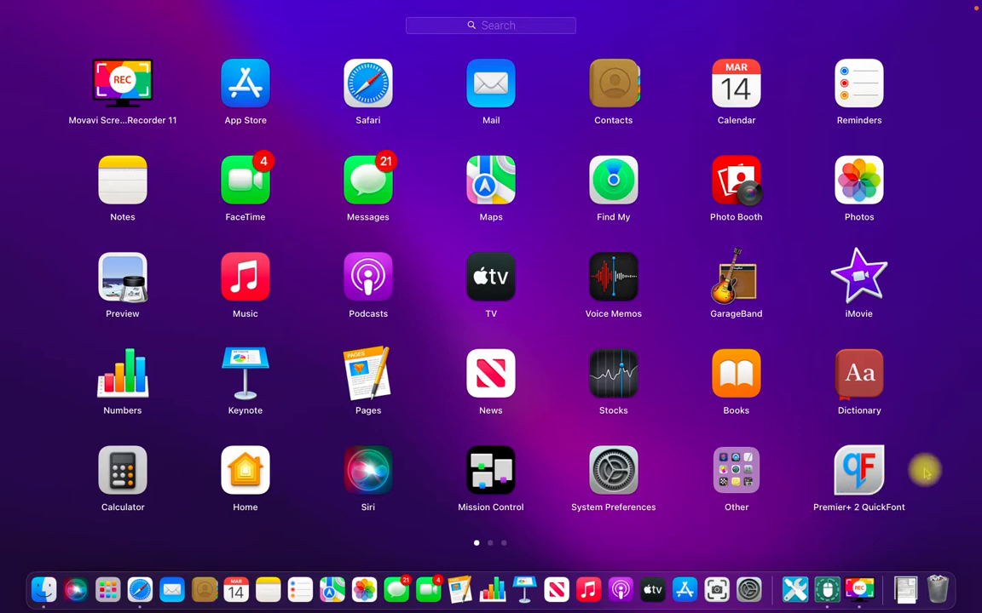
scroll(921, 471, "right", 5)
scroll(804, 460, "right", 5)
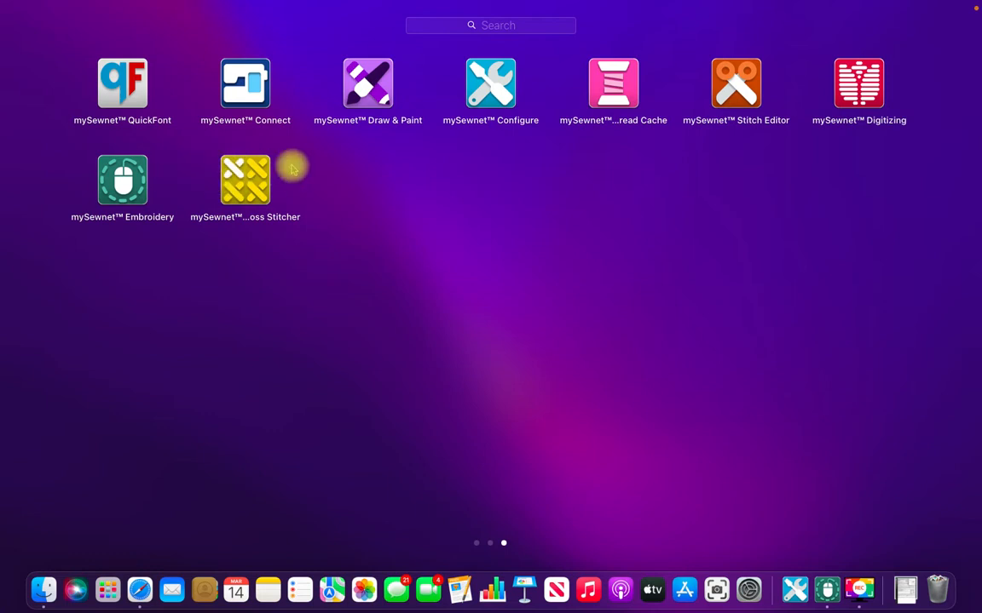
left_click(477, 99)
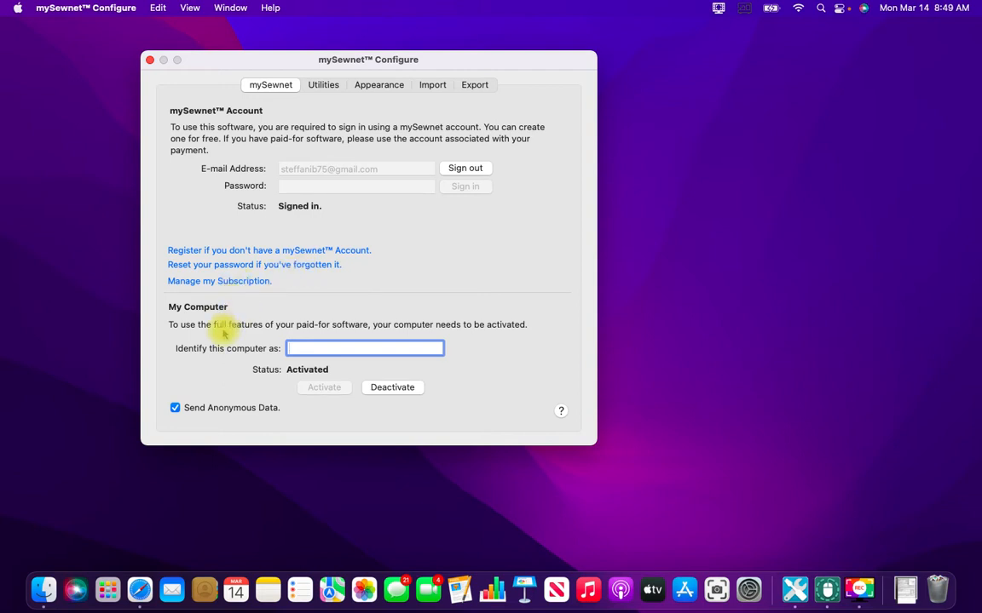
type("Stephanie's MacBook Air")
left_click(313, 348)
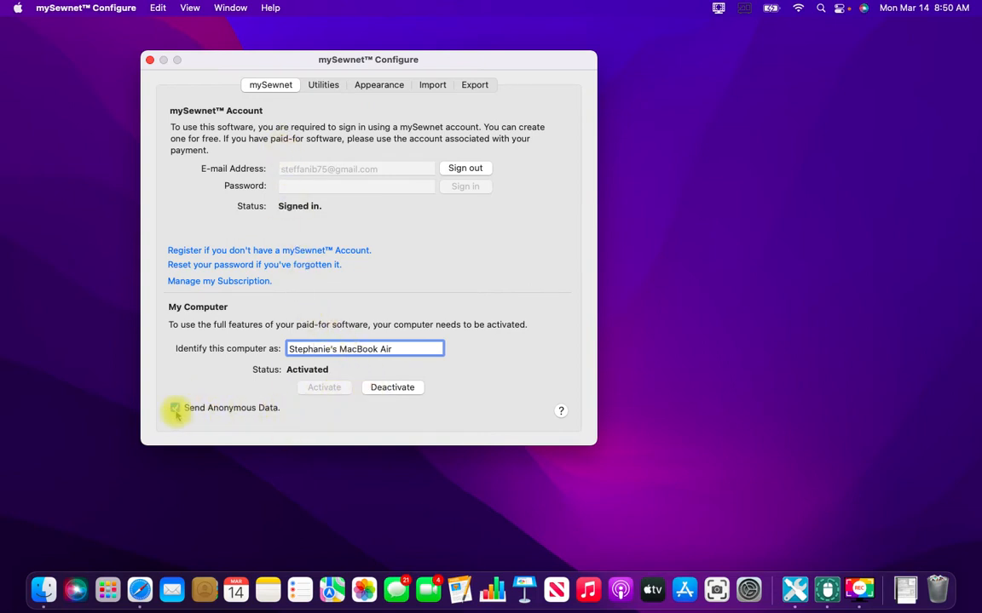
Step: Examine the available configuration utilities and the mySewnet Connect sign-in and startup options
left_click(332, 90)
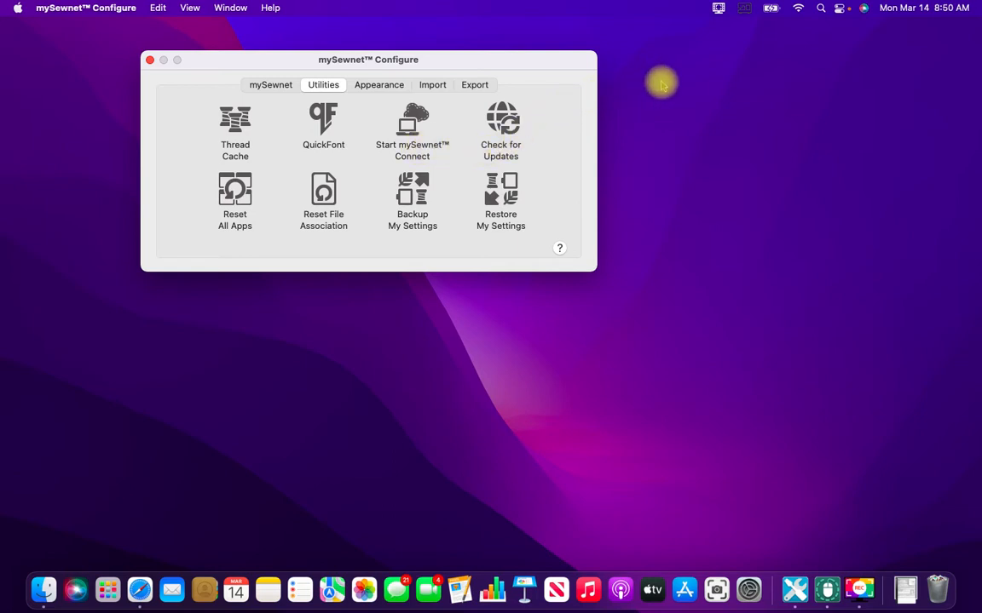
left_click(747, 10)
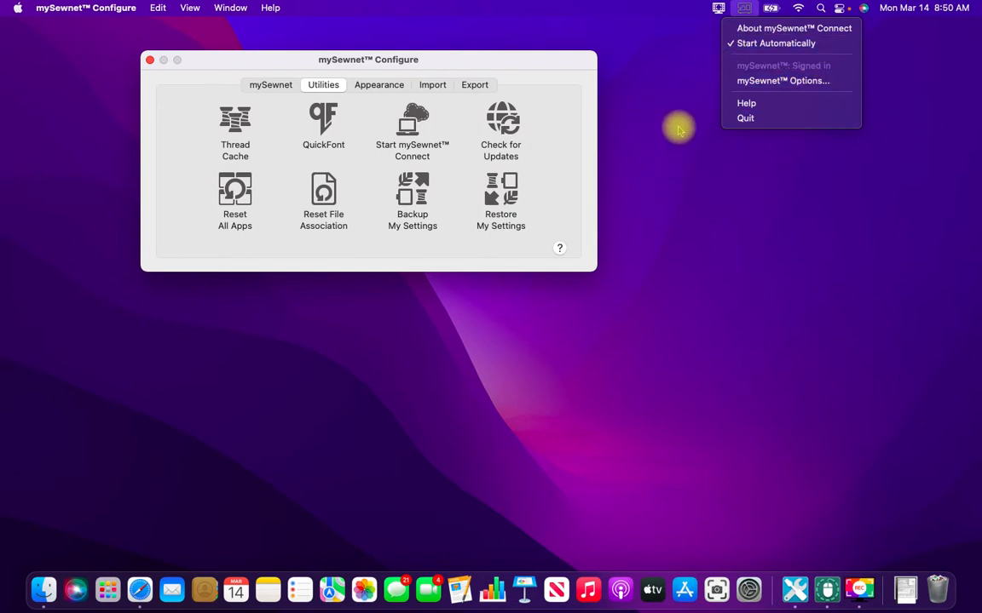
left_click(742, 10)
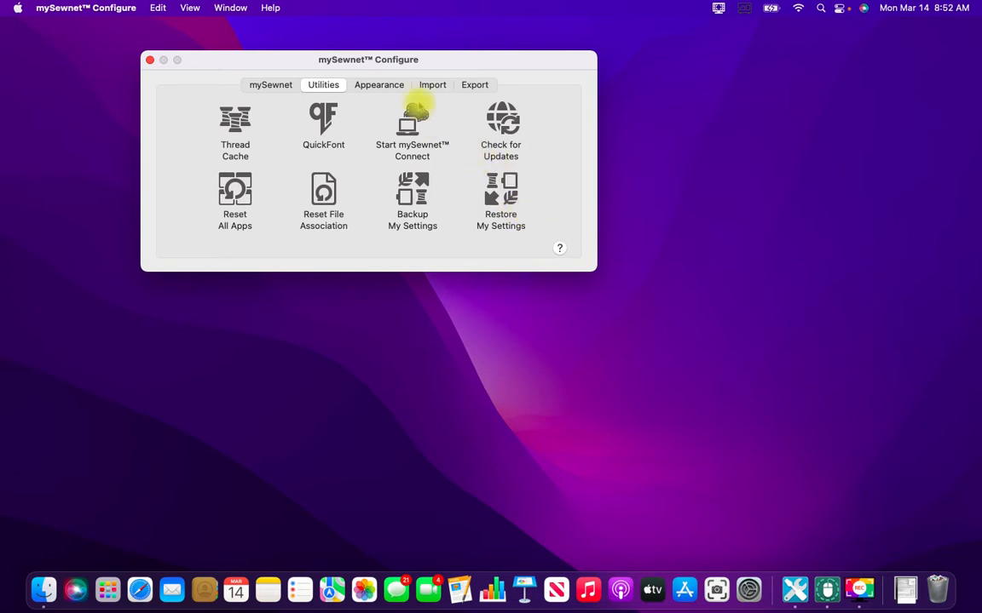
Step: In the appearance settings, set the background color to White and close the color picker
left_click(390, 84)
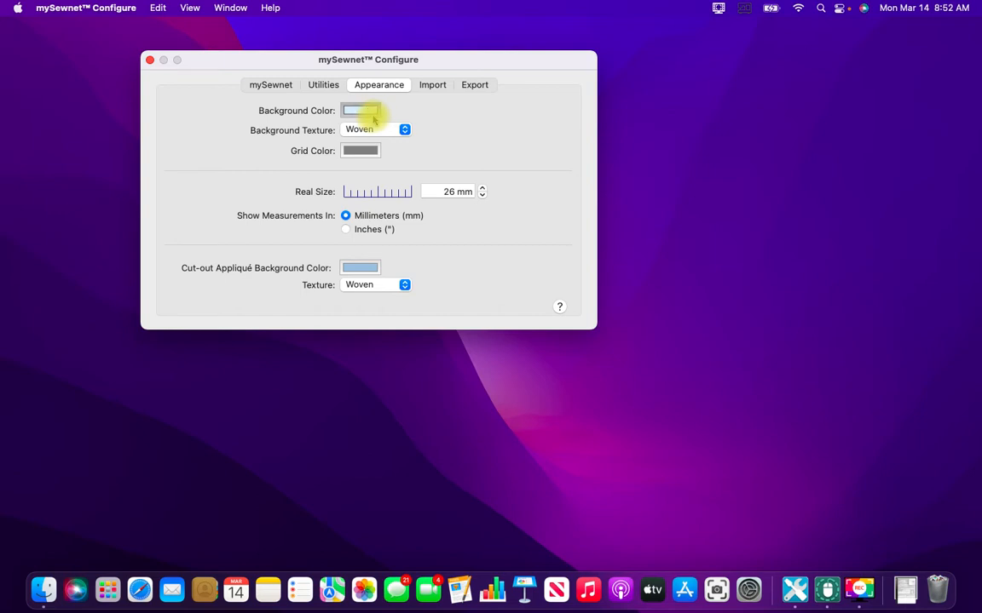
left_click(373, 120)
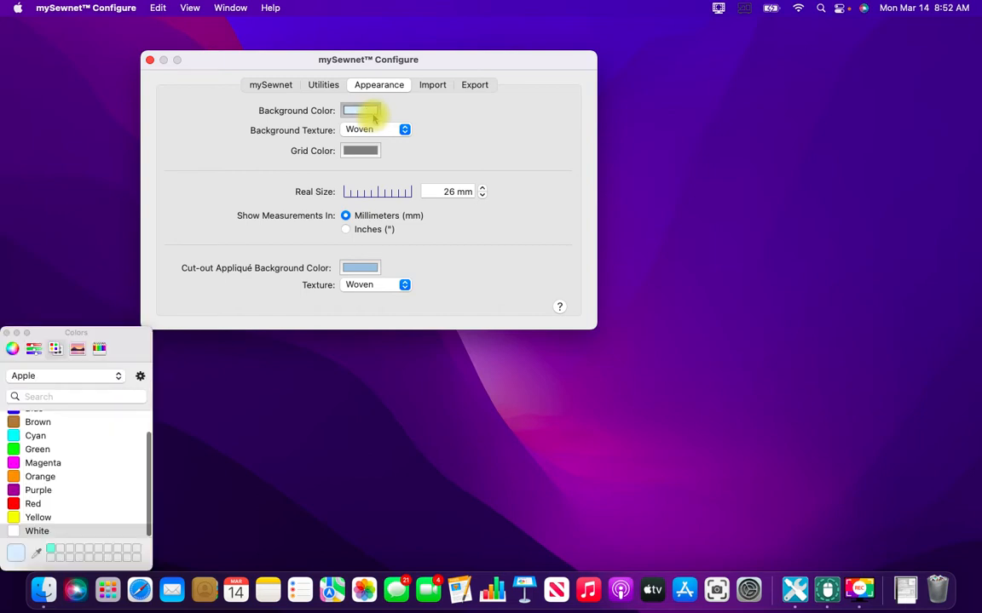
left_click(24, 530)
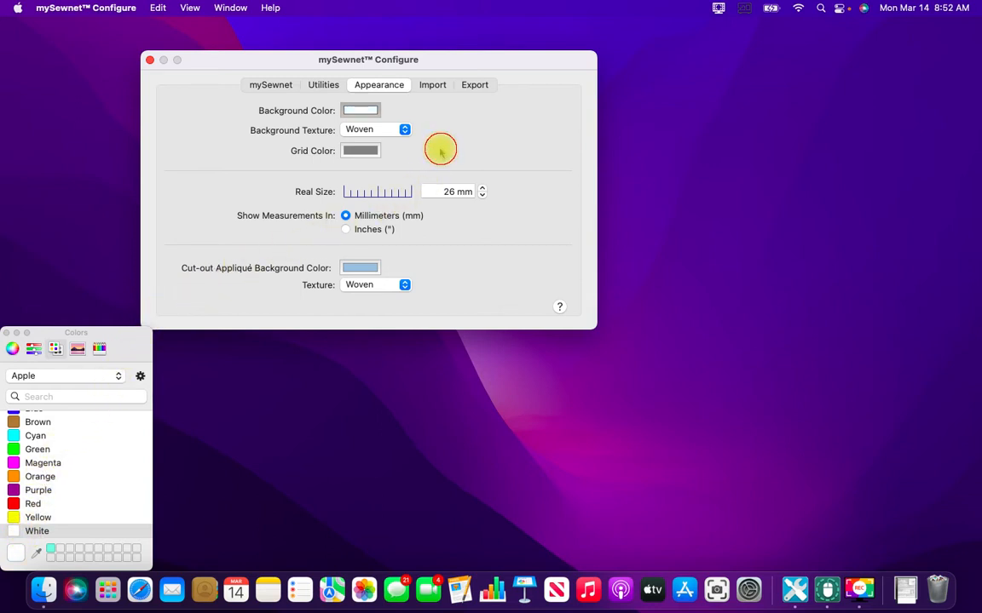
left_click(8, 334)
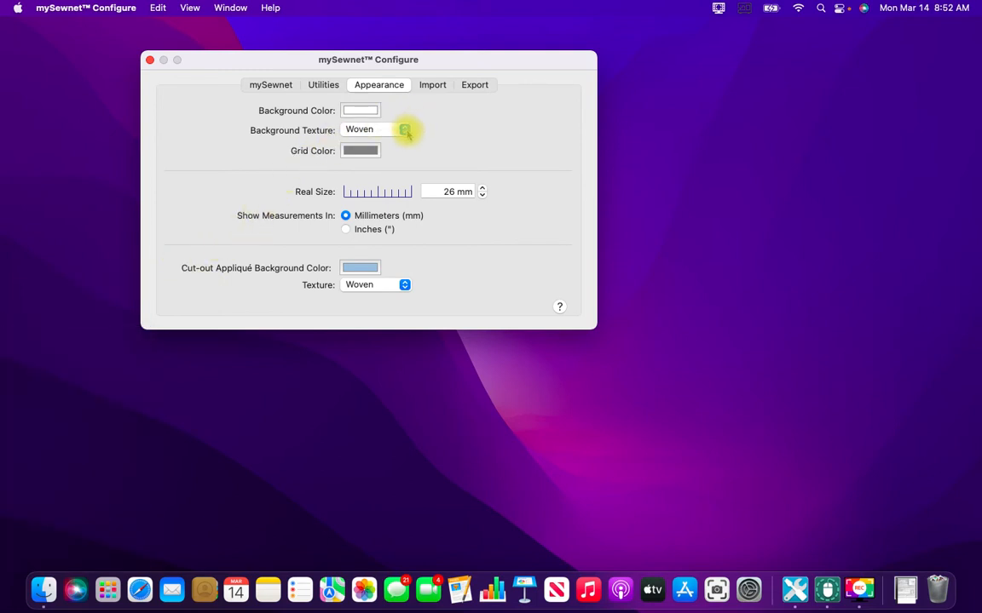
Step: Examine the available background textures without choosing another one
left_click(404, 129)
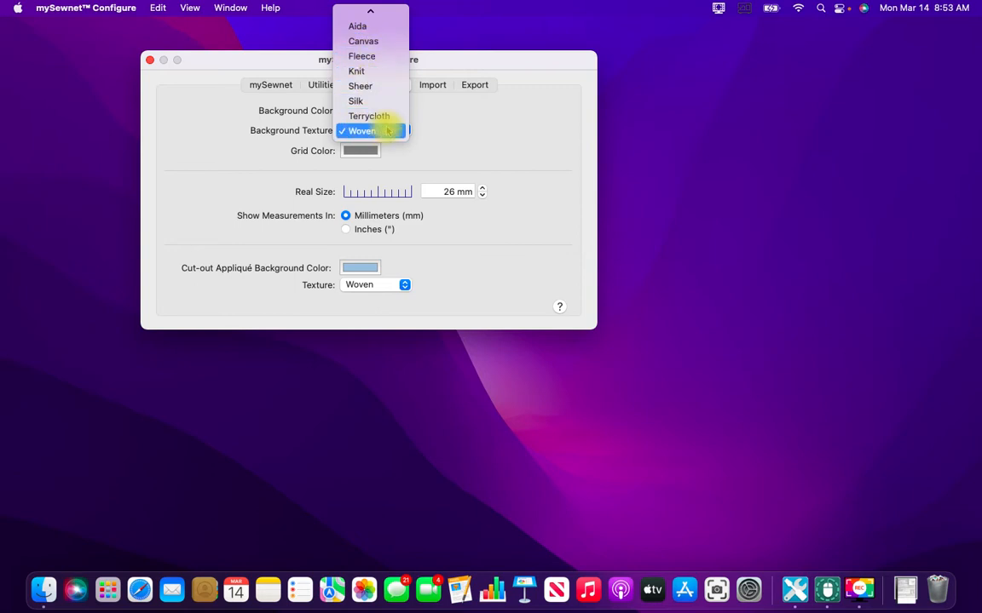
scroll(404, 129, "up", 1)
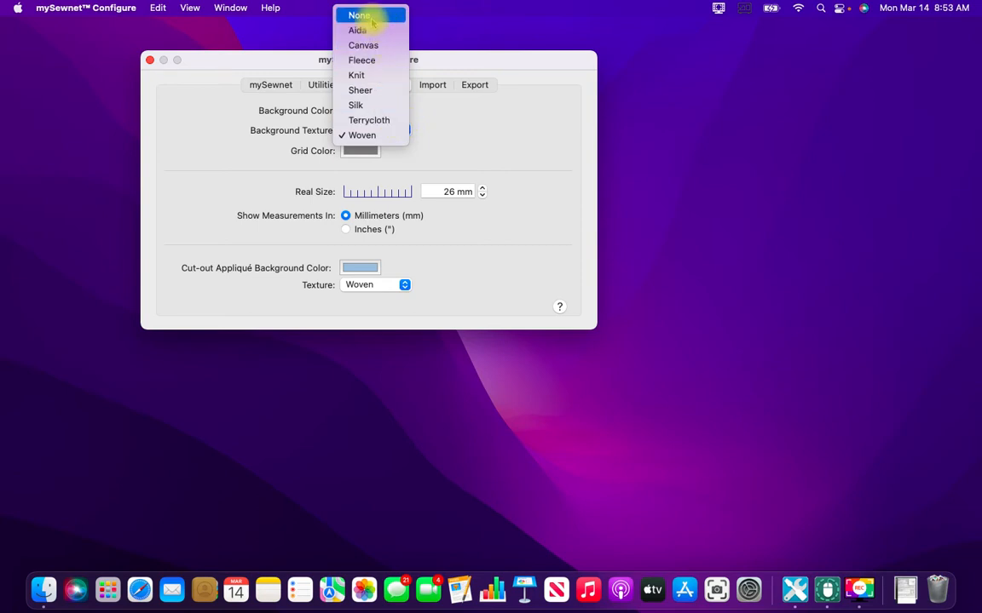
left_click(444, 109)
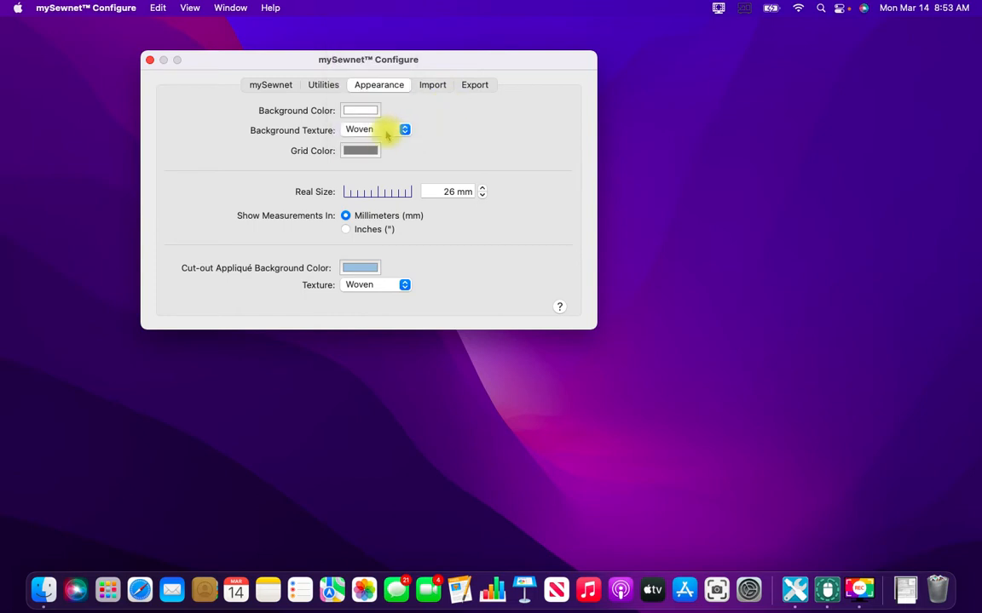
Step: Set the grid color to Black and close the color picker
left_click(361, 150)
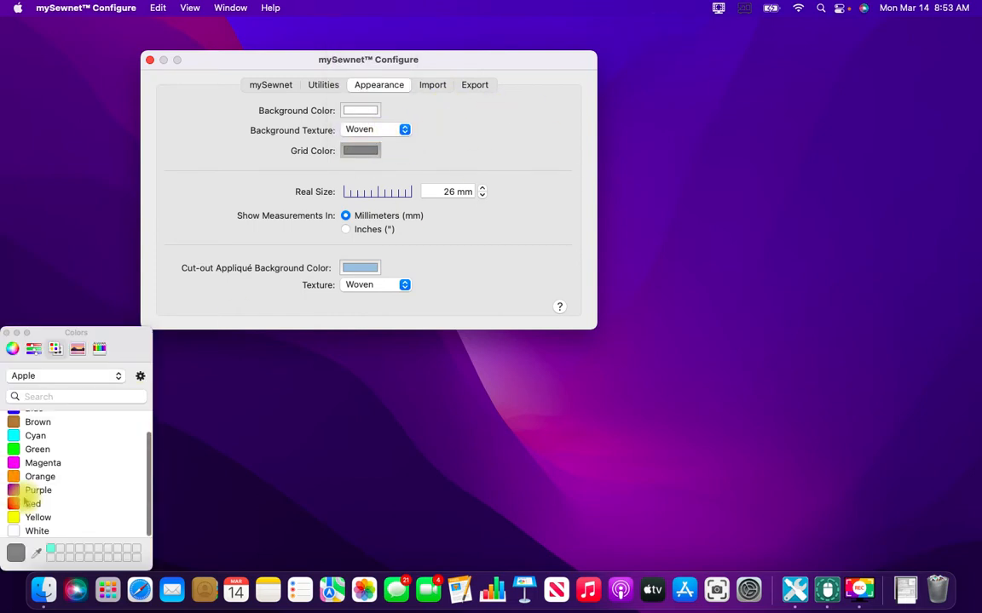
scroll(39, 494, "up", 2)
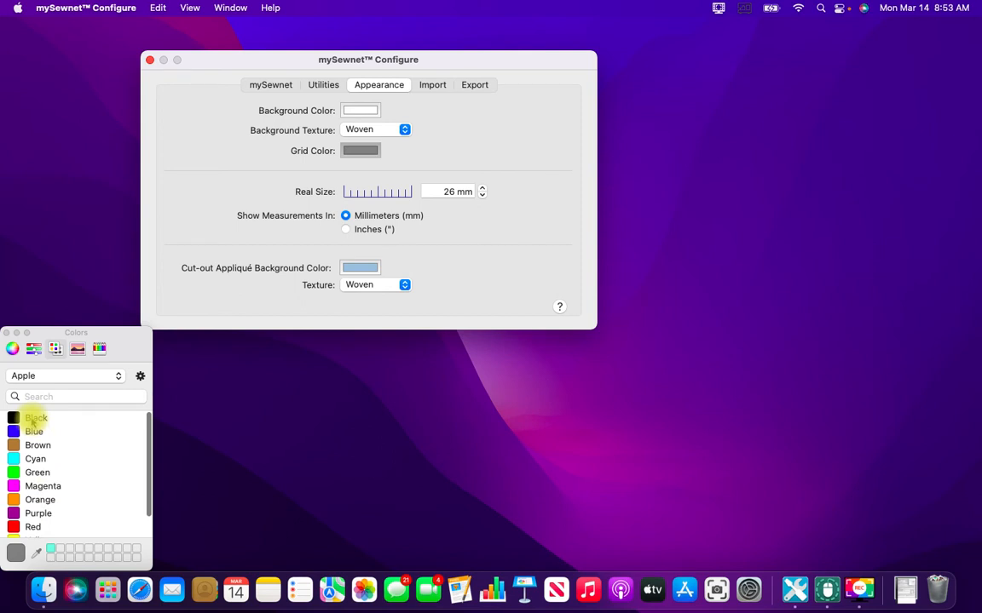
left_click(34, 417)
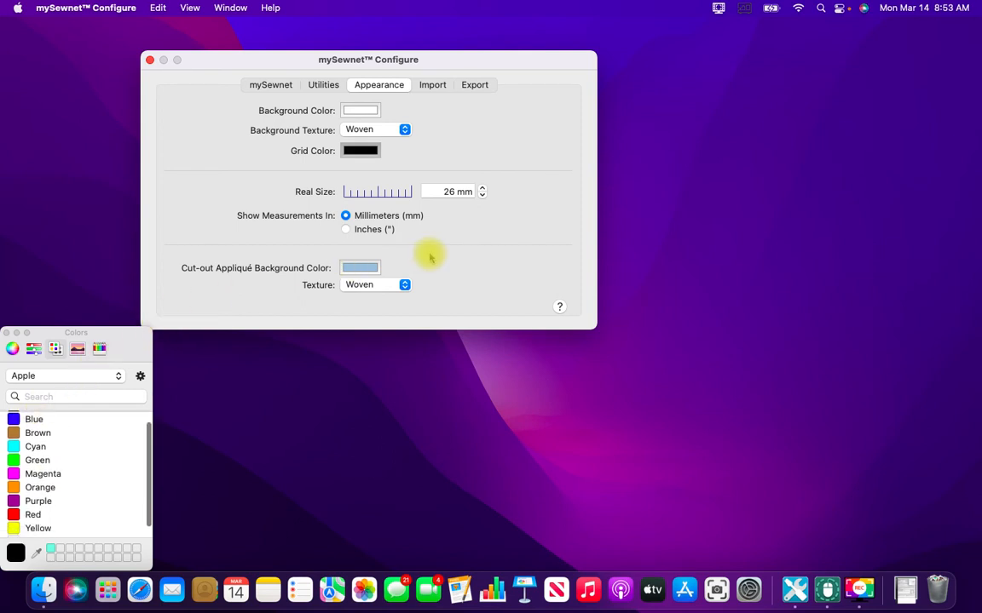
left_click(6, 332)
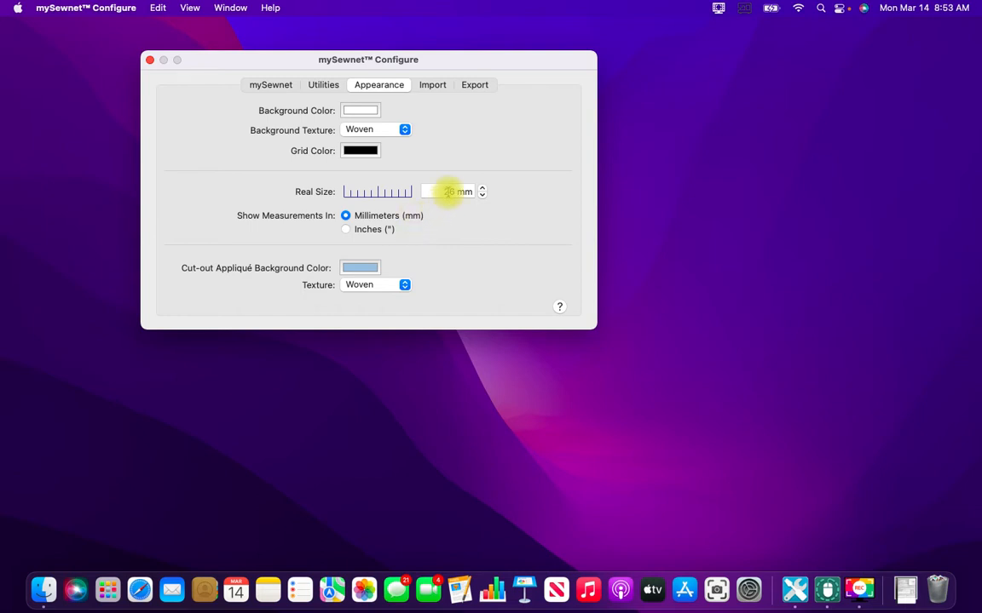
Step: Set the cut-out appliqué background color to Cyan and close the color picker
mouse_move(448, 192)
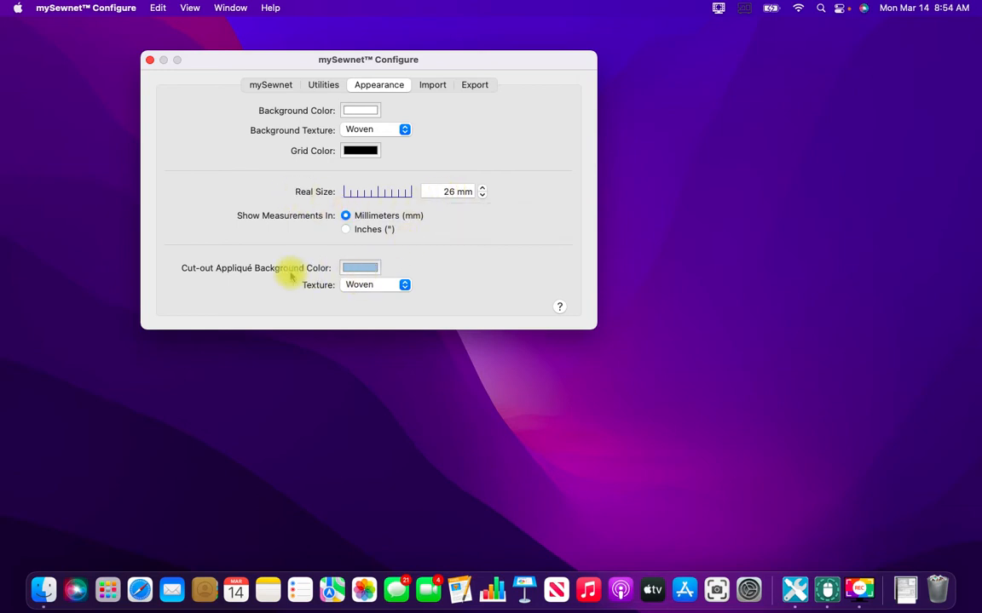
left_click(356, 270)
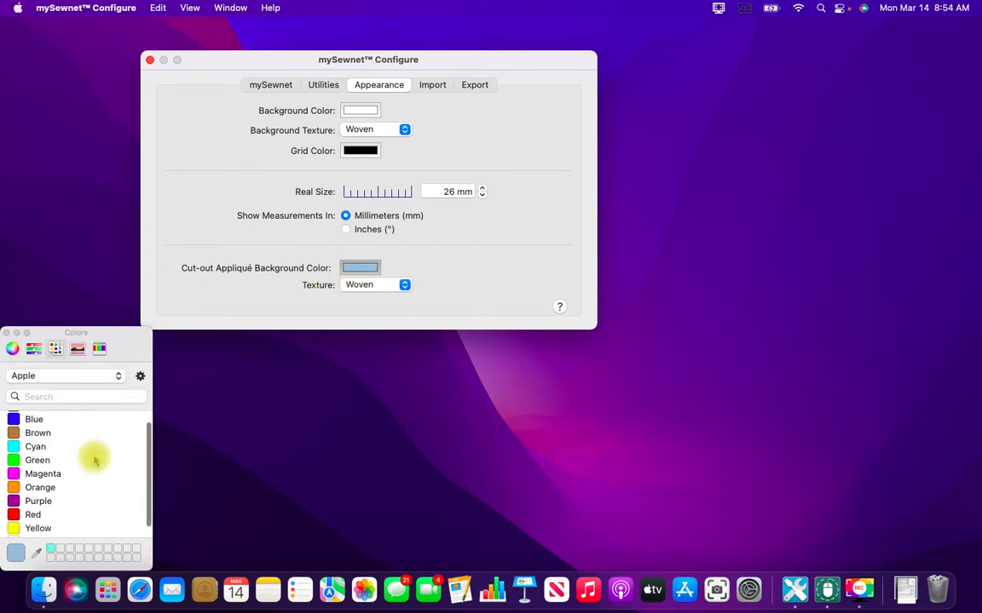
scroll(37, 500, "down", 1)
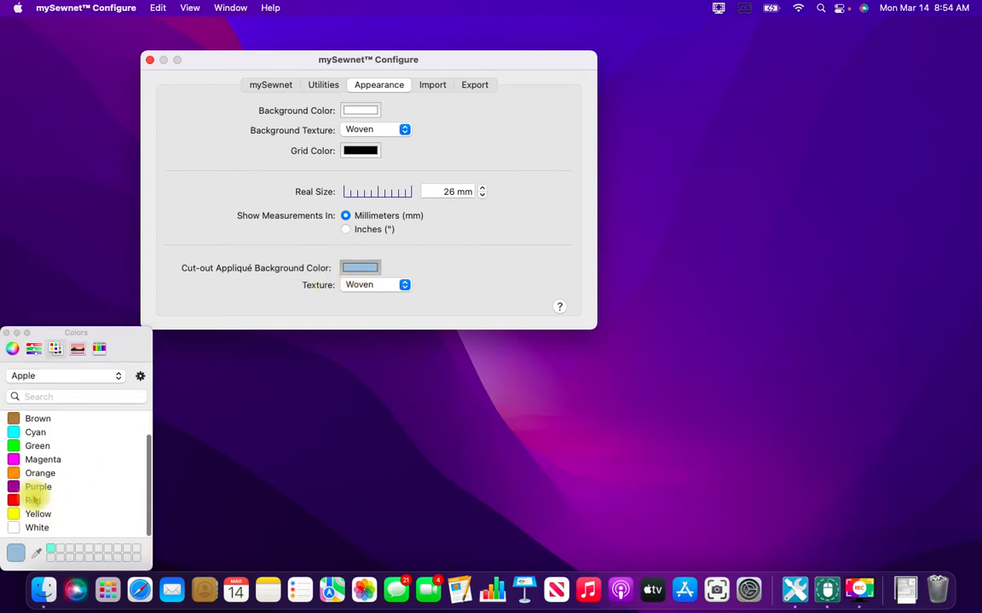
left_click(30, 438)
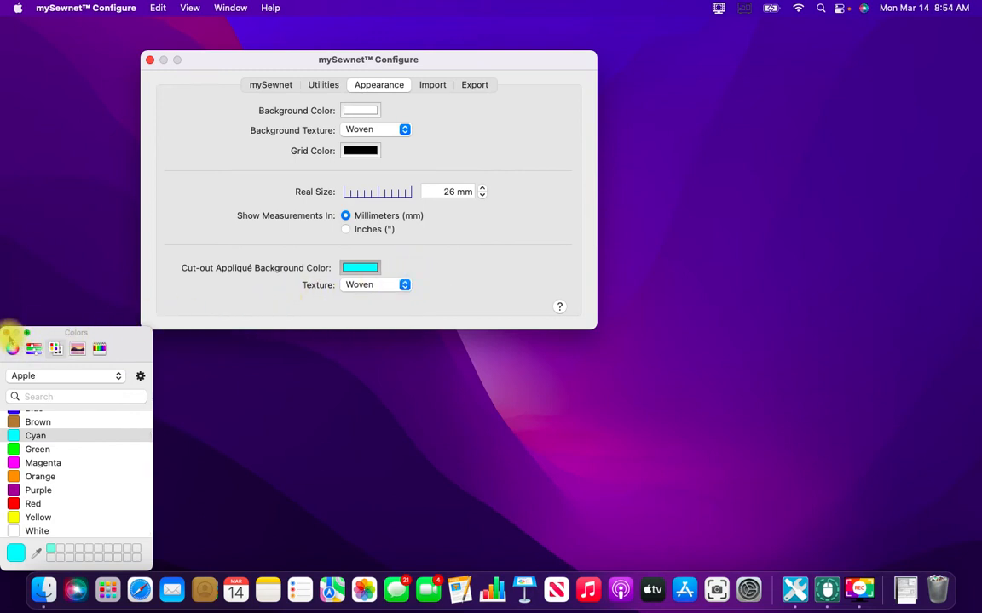
left_click(7, 334)
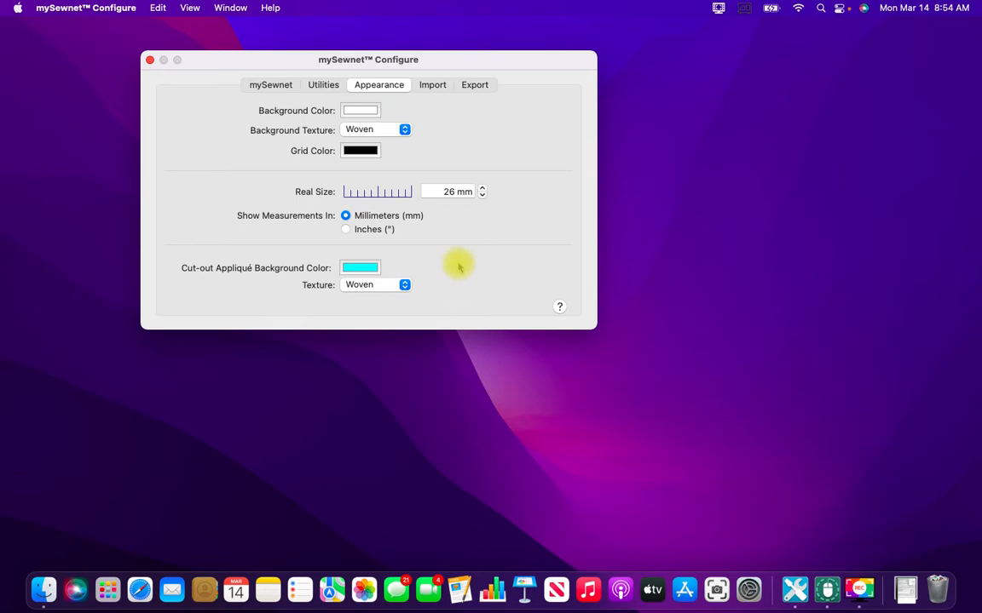
Step: Examine the thread ranges available for imported designs without choosing another one
left_click(432, 85)
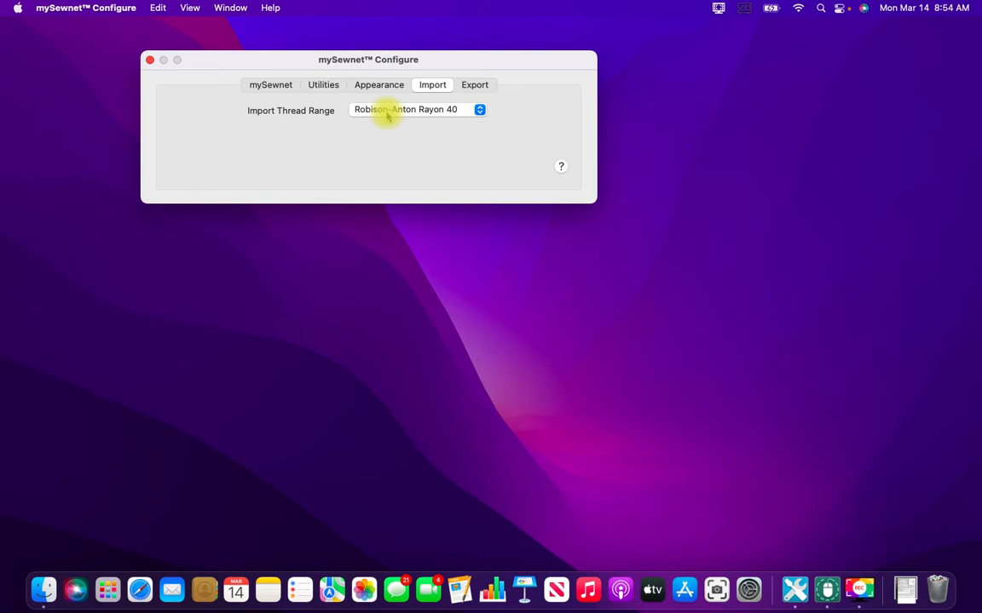
left_click(479, 111)
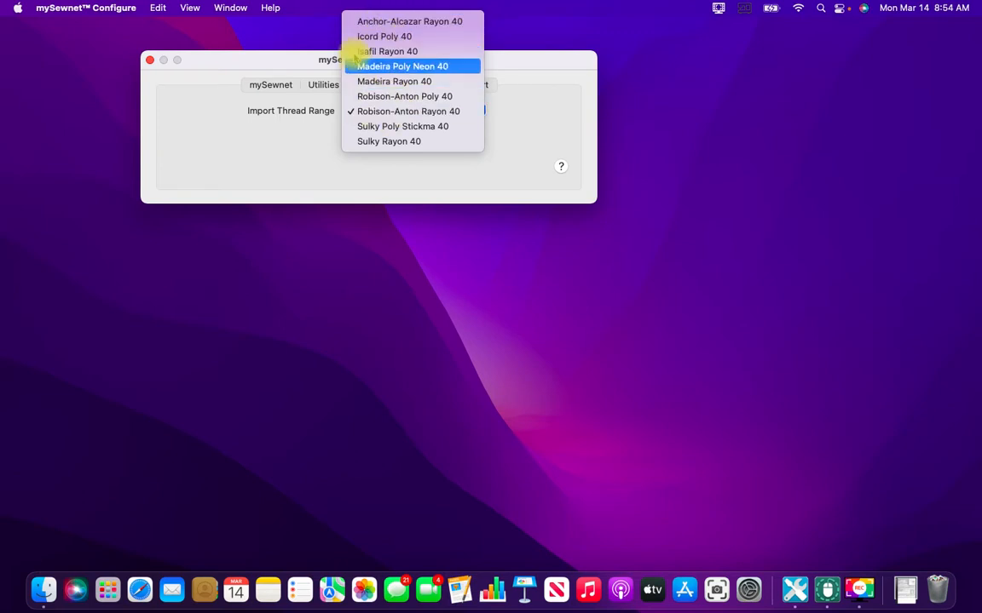
left_click(511, 112)
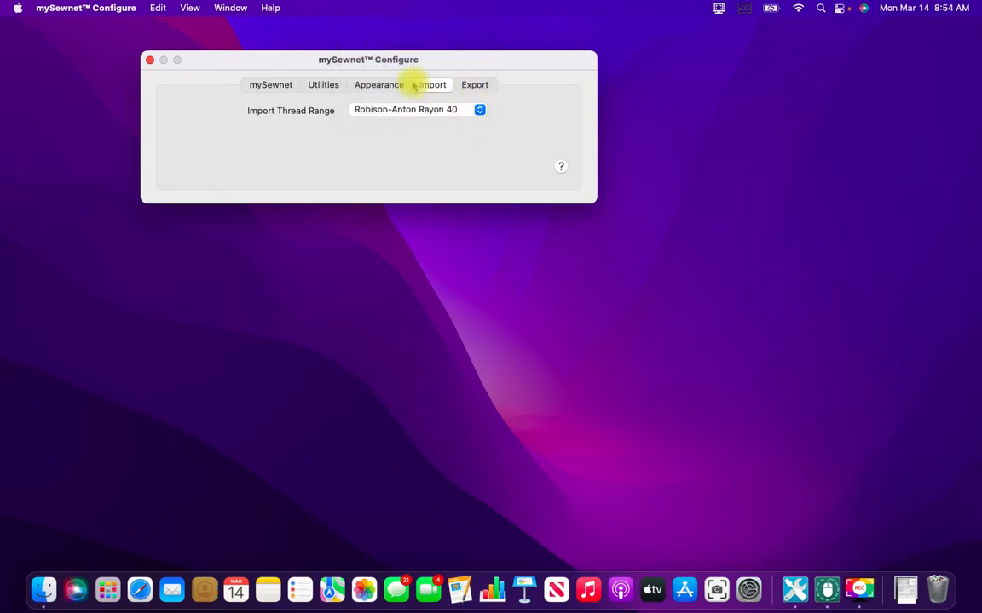
Step: In the export settings, turn off appending a phrase to the exported file name and disable ColorSort
left_click(470, 88)
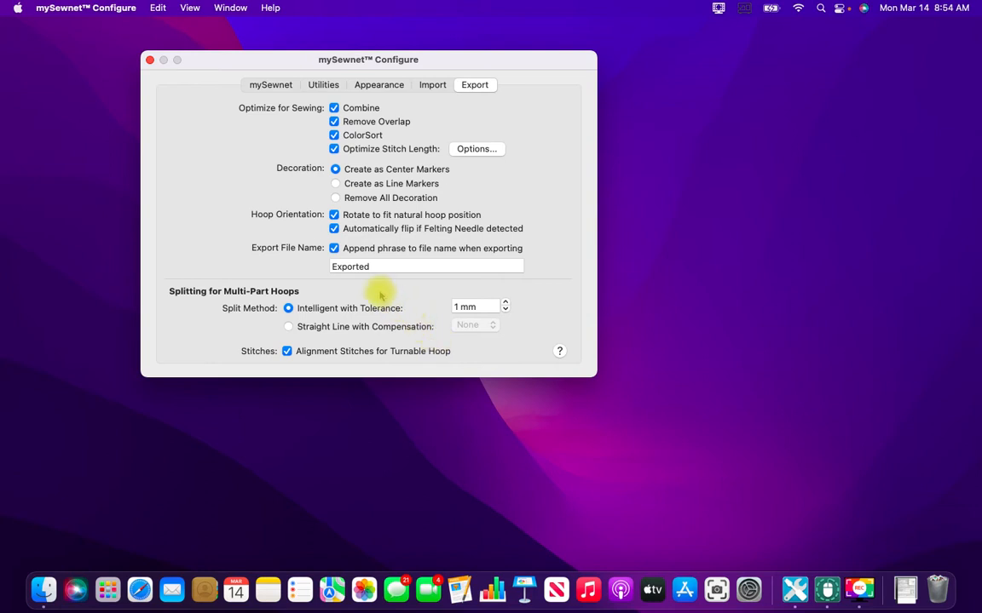
left_click(333, 248)
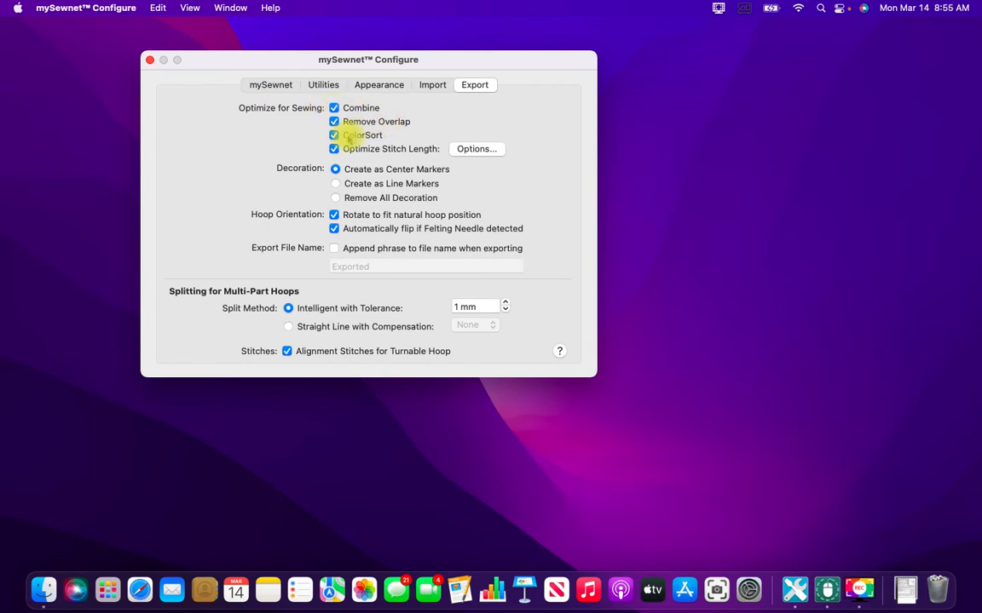
left_click(334, 135)
left_click(333, 148)
left_click(333, 148)
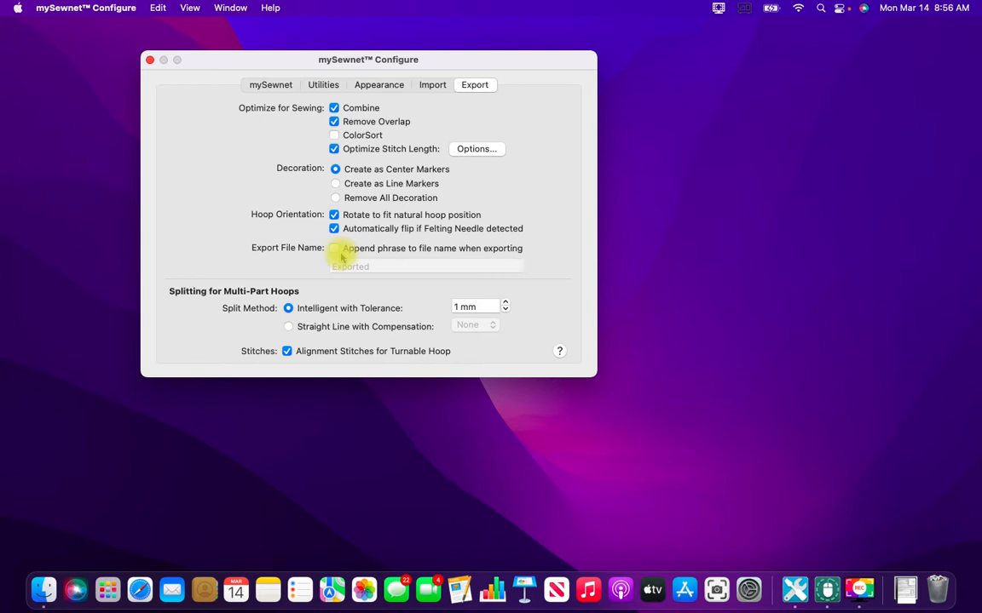
Step: Turn on appending the phrase "Exported" to file names when exporting, and close the configuration window
left_click(335, 248)
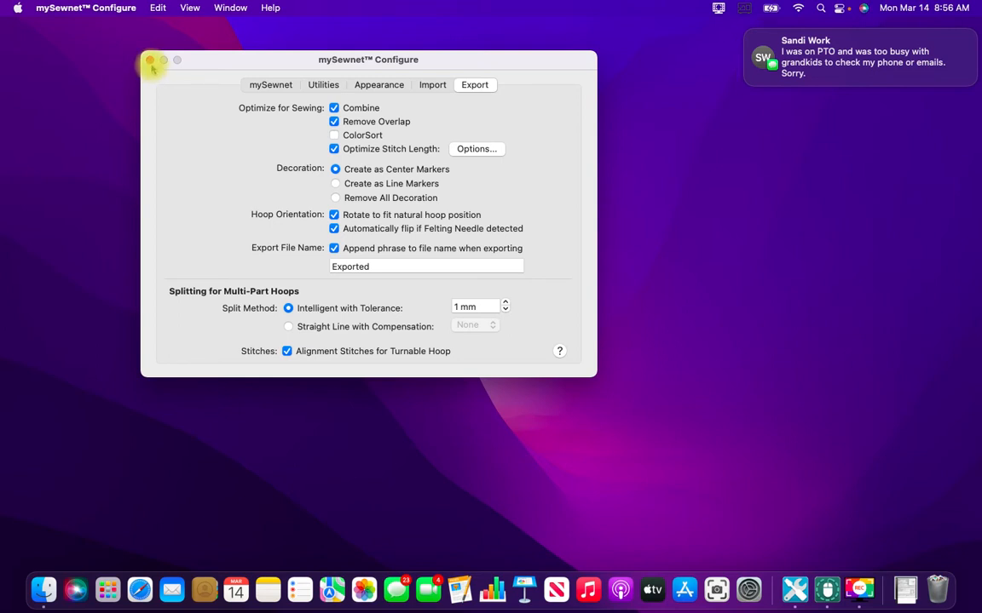
left_click(151, 61)
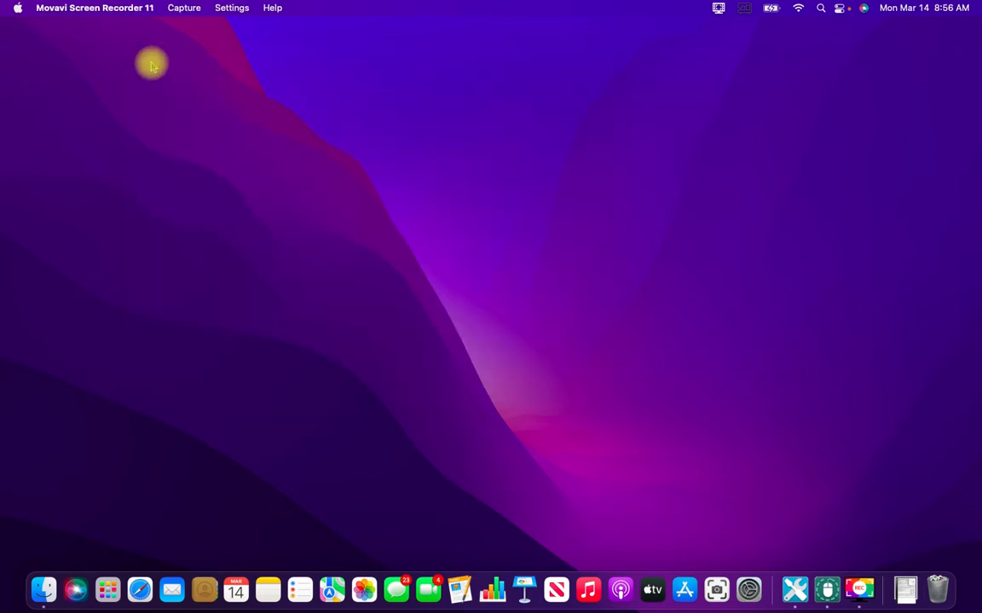
Step: Open mySewnet Embroidery and look through the full list of new project types
left_click(107, 590)
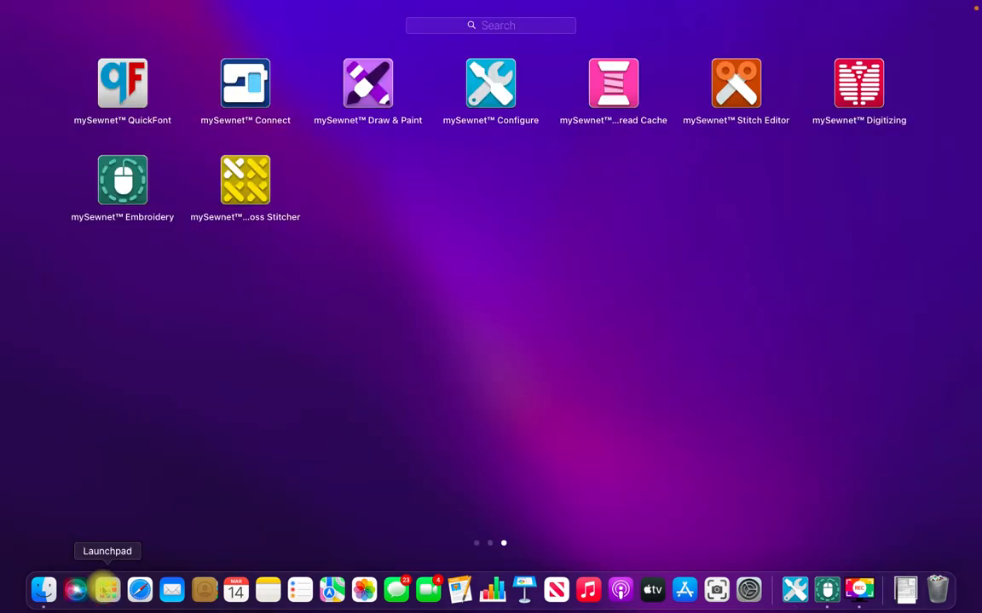
left_click(130, 191)
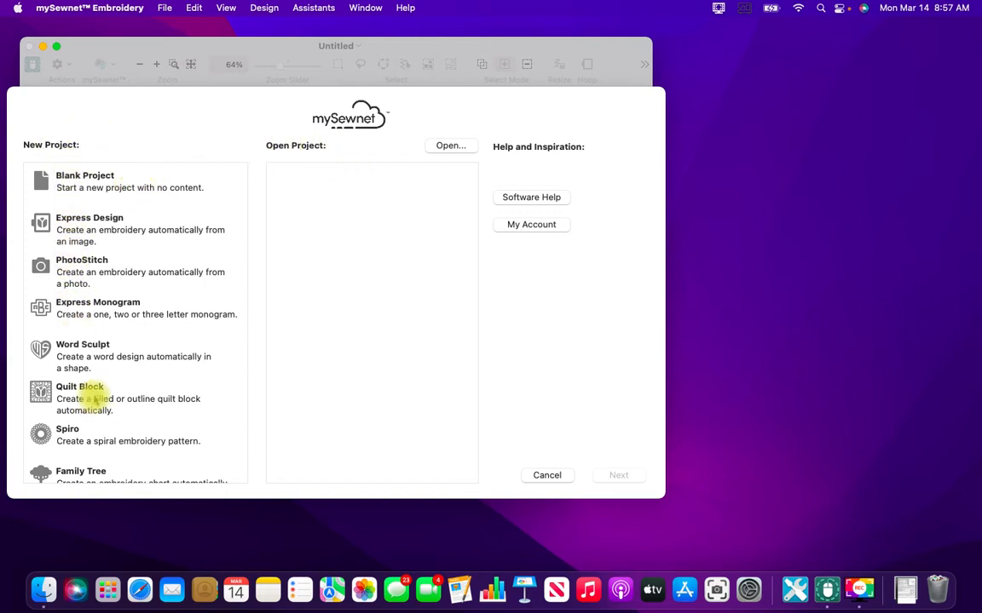
scroll(94, 397, "down", 3)
scroll(96, 401, "down", 2)
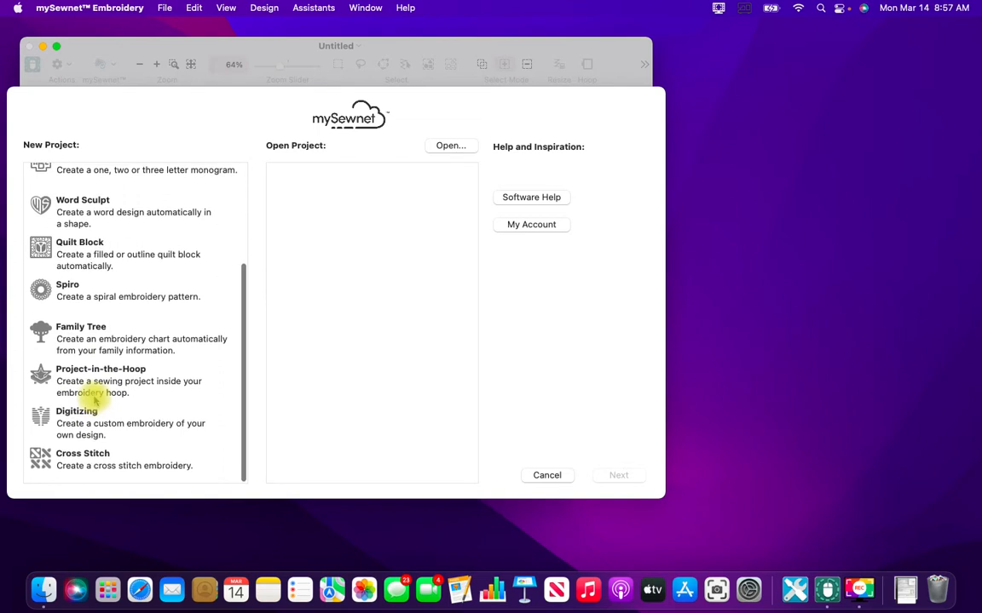
scroll(102, 393, "up", 5)
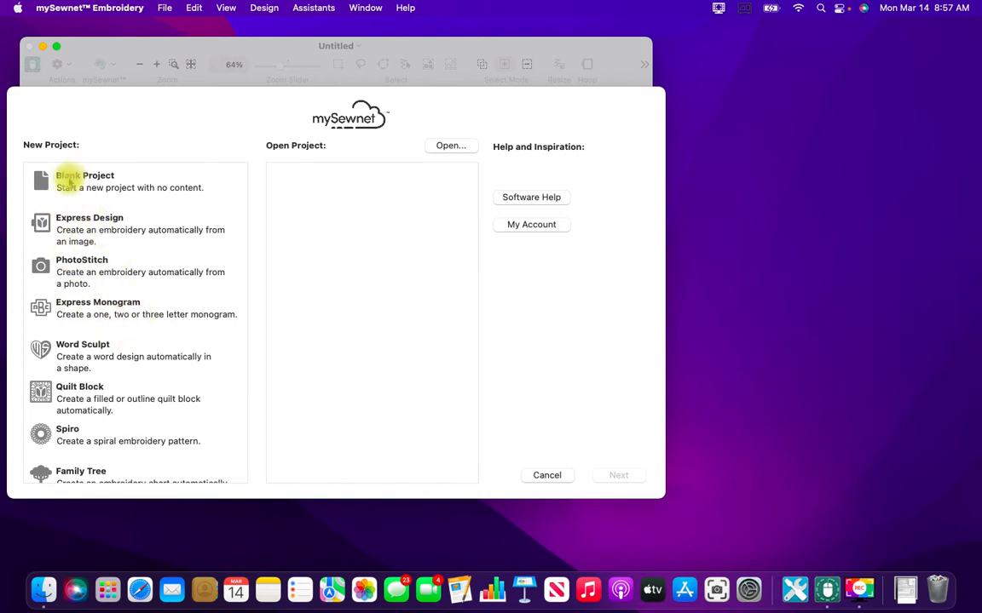
Step: Create a blank project for the Husqvarna Viking Designer Epic 2 with the 120mm x 120mm Designer Splendid Square Hoop and enlarge the window to full screen
left_click(70, 181)
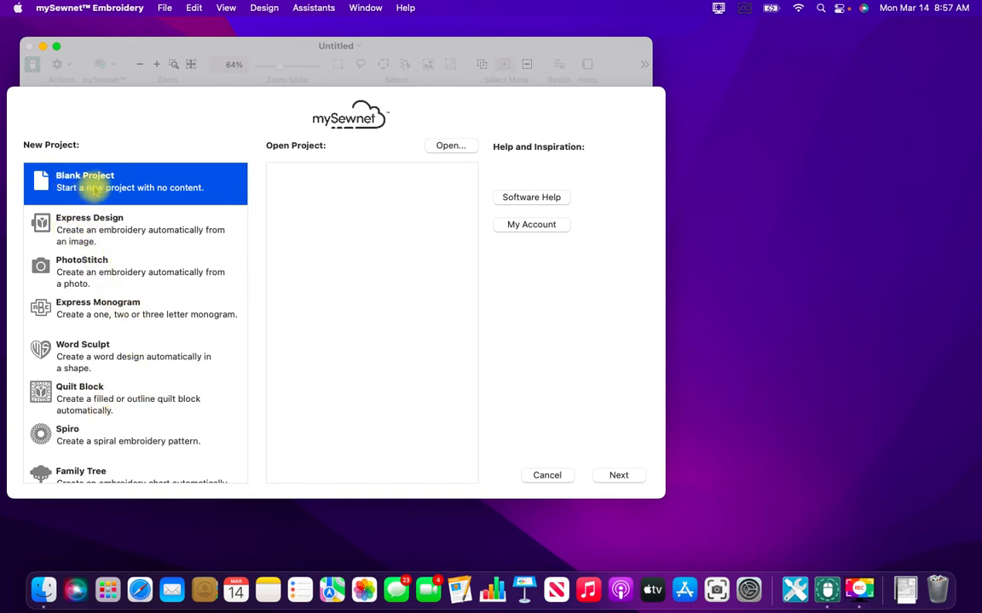
left_click(612, 475)
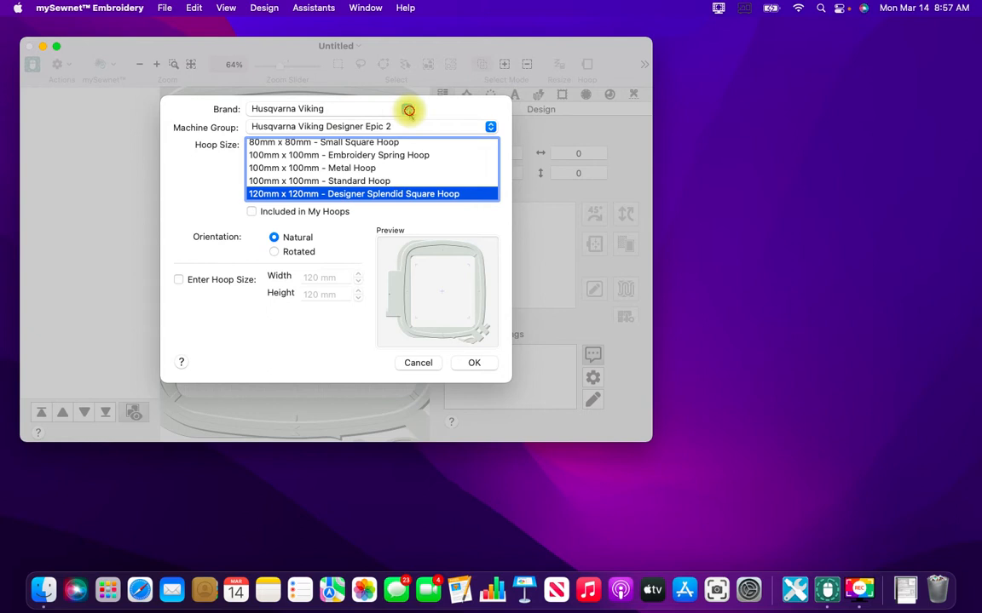
left_click(406, 108)
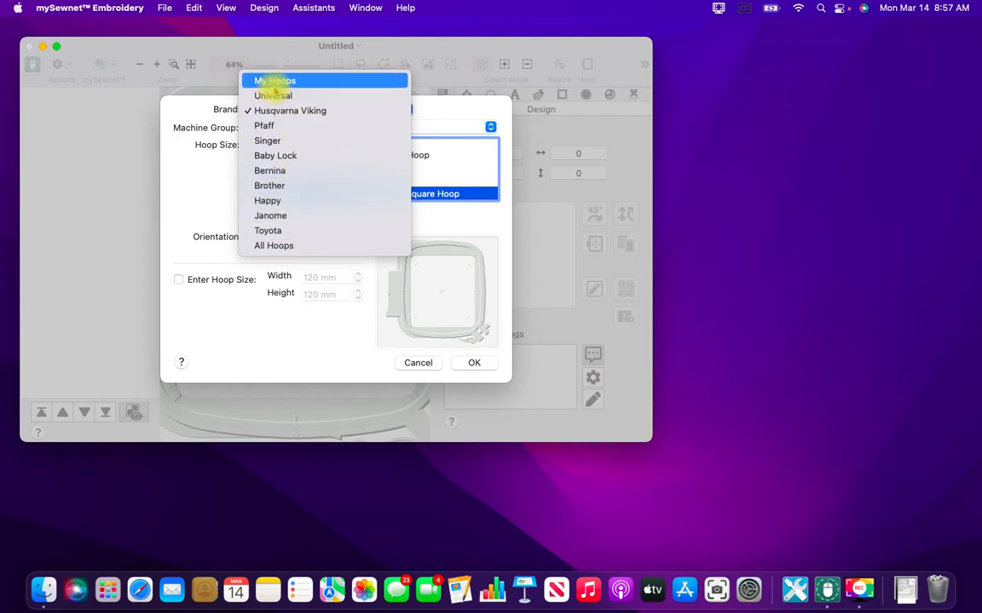
left_click(260, 111)
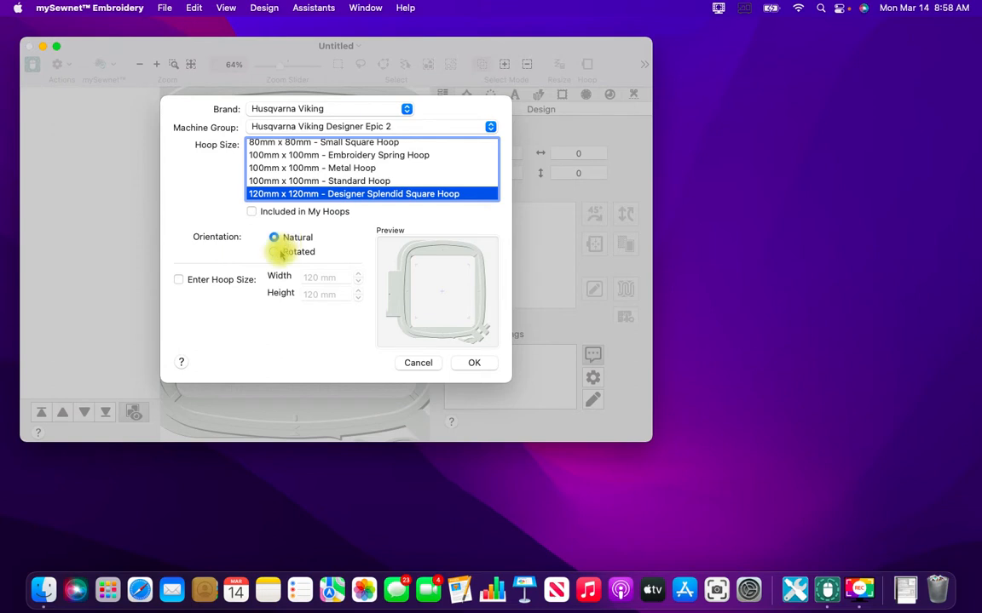
left_click(180, 280)
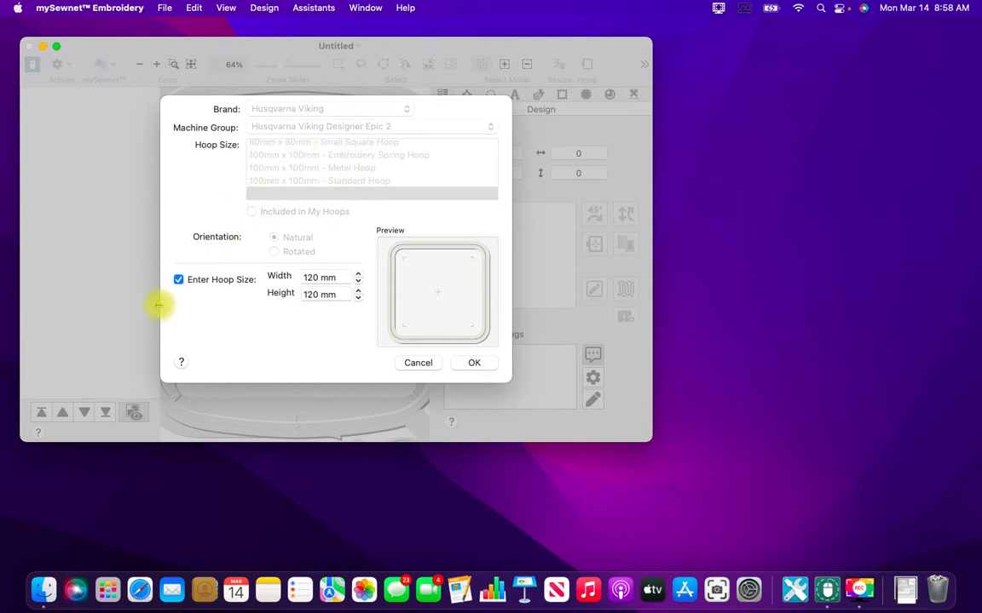
left_click(187, 287)
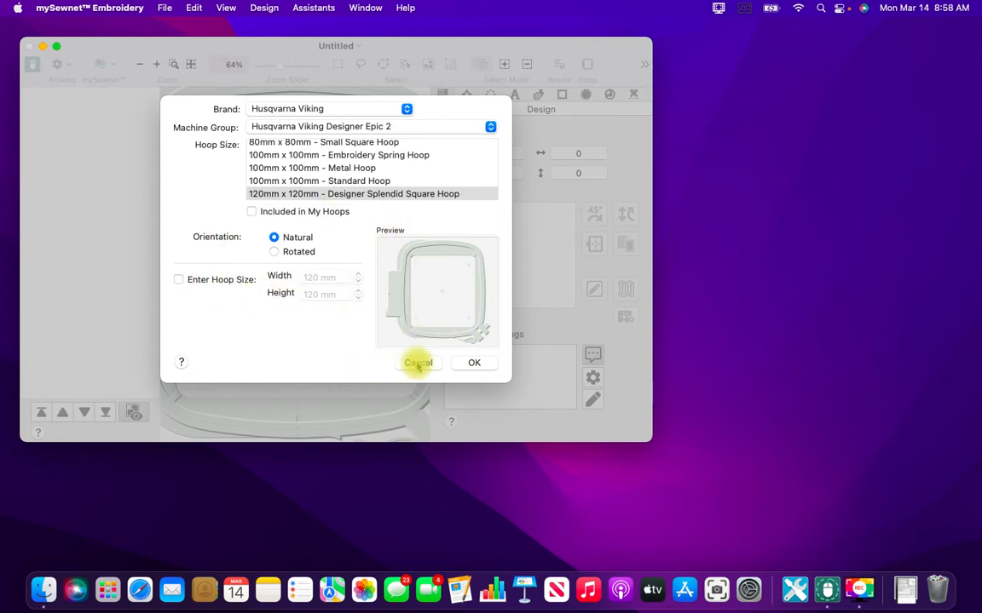
left_click(474, 363)
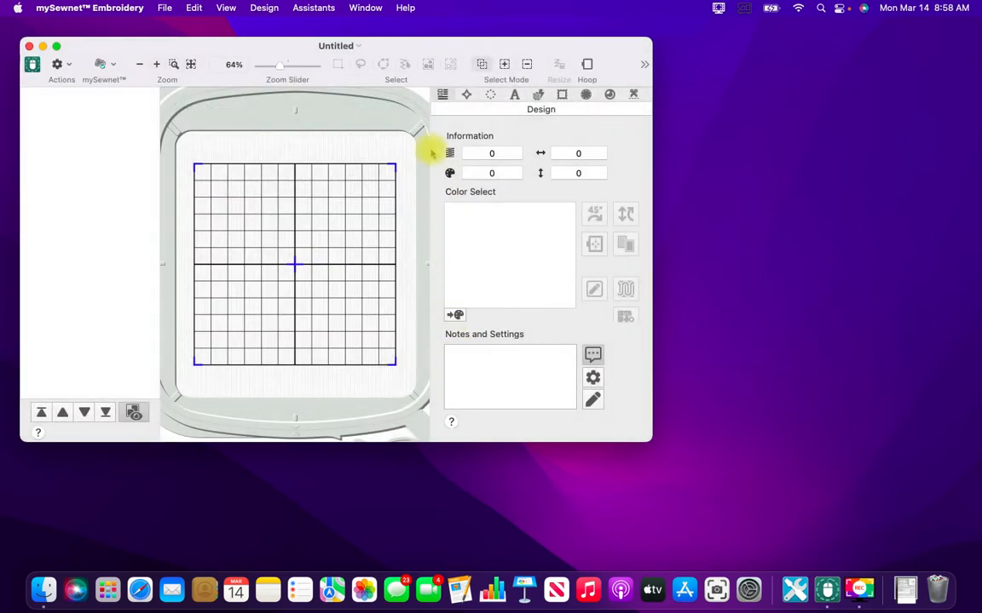
left_click(55, 46)
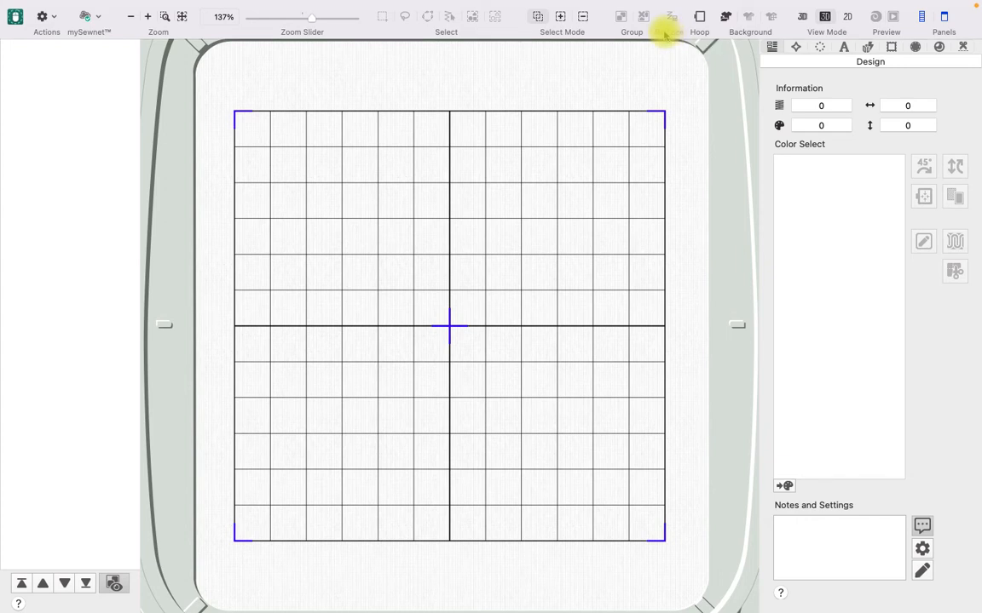
Step: Examine the available project actions and the mySewnet account options without choosing any
mouse_move(197, 5)
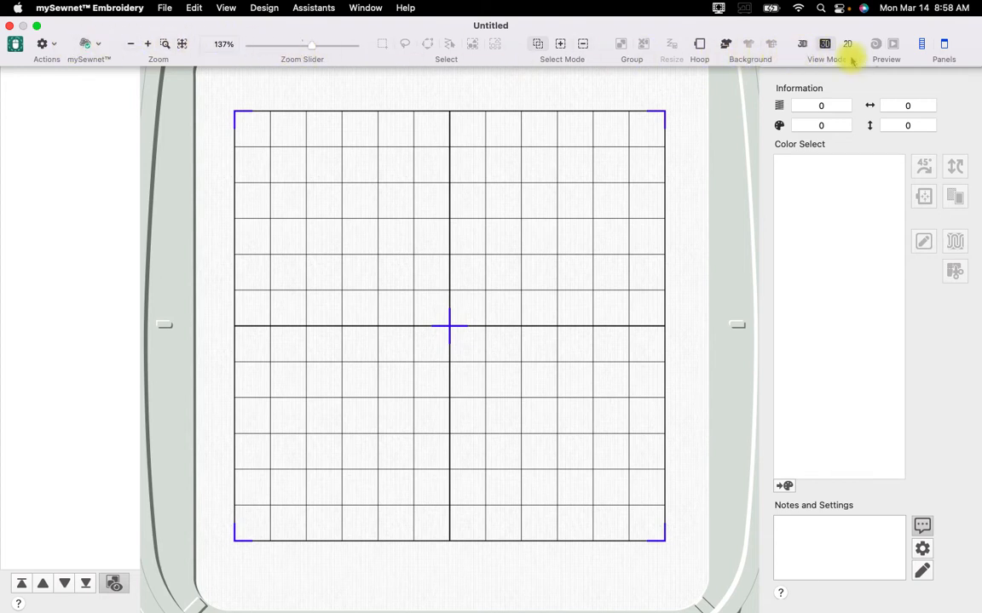
left_click(47, 47)
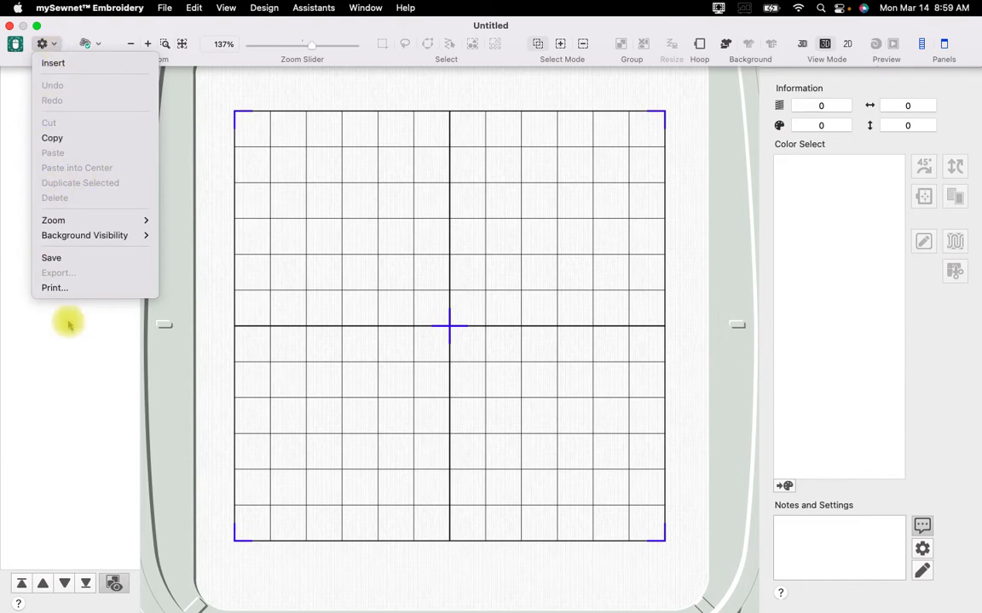
left_click(100, 48)
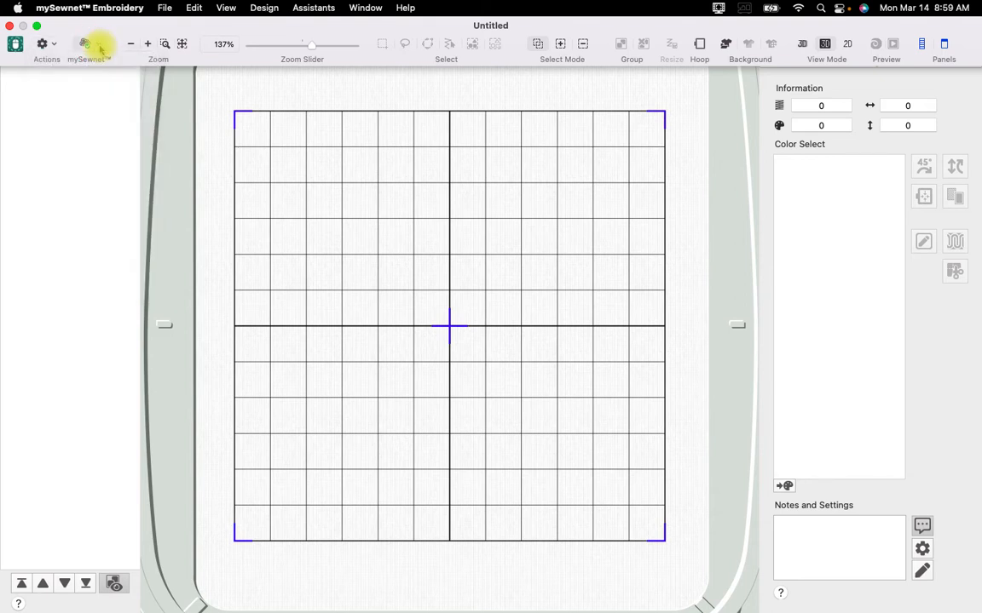
left_click(99, 48)
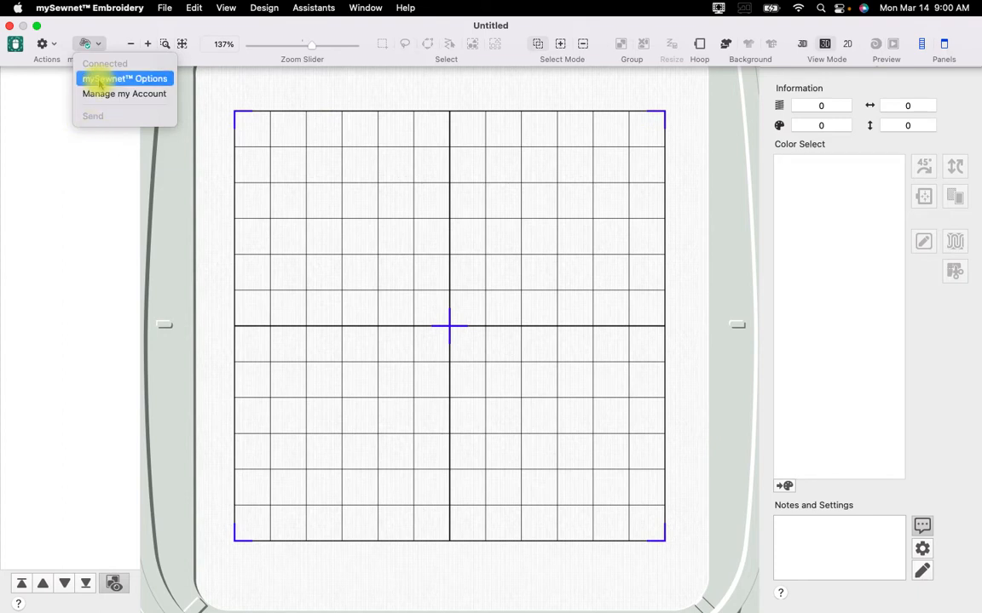
left_click(119, 40)
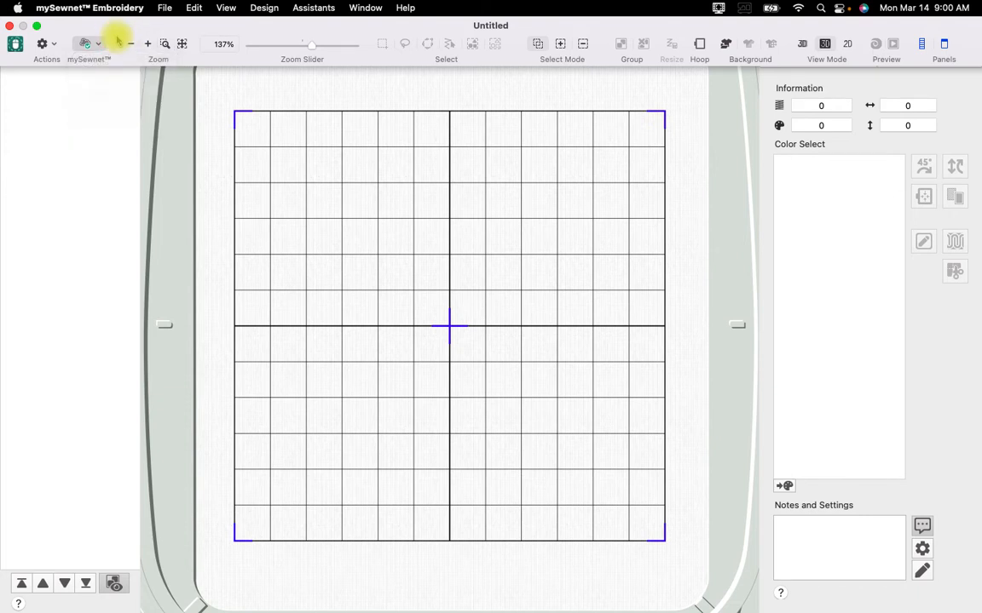
Step: Magnify the upper-left part of the hoop grid, try other zoom levels, and fit the whole hoop area back into view
left_click(162, 43)
left_click_drag(239, 122, 482, 283)
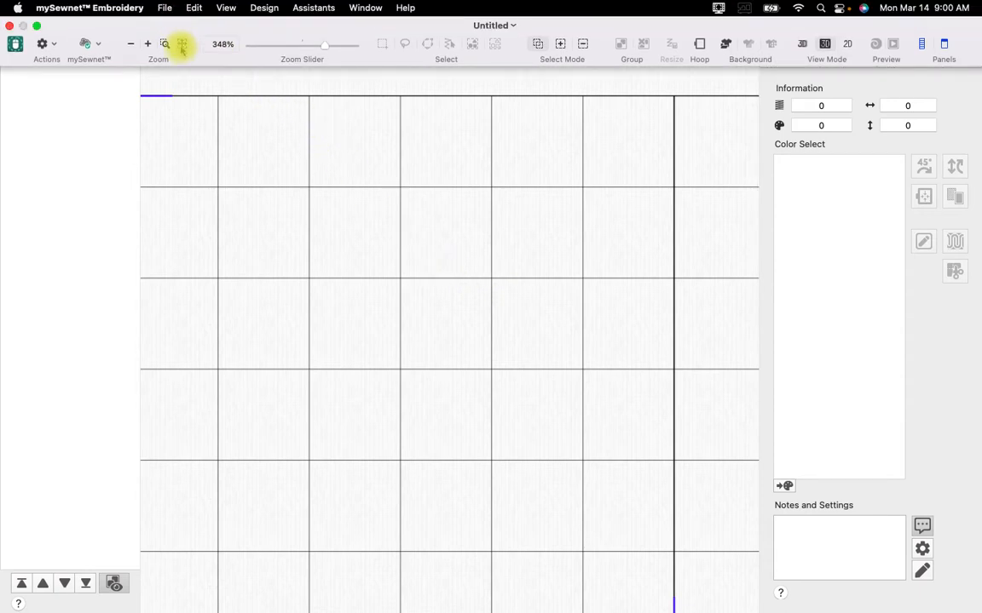
left_click(182, 47)
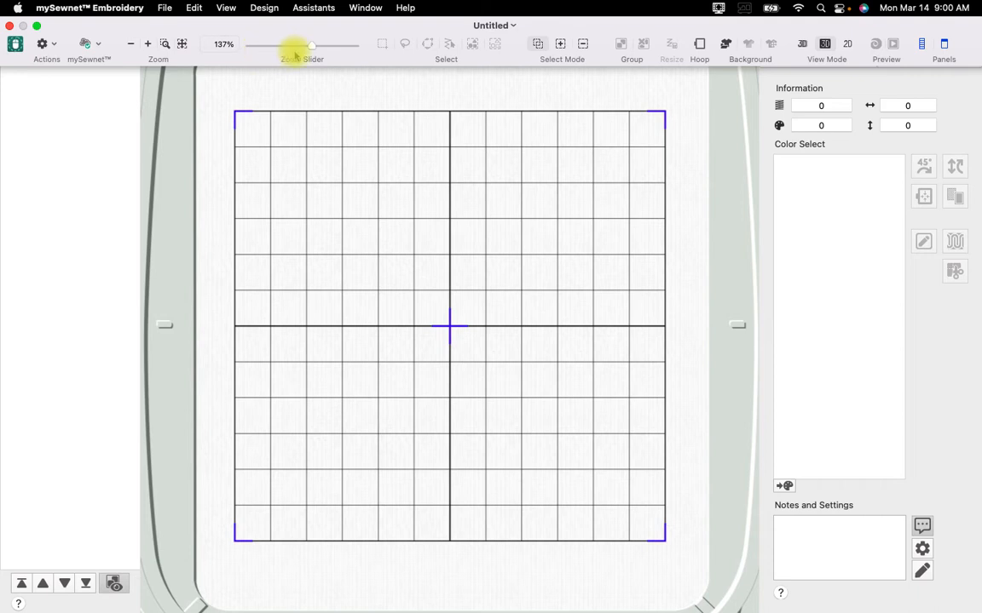
mouse_move(309, 48)
left_mouse_down()
mouse_move(335, 49)
mouse_move(313, 49)
left_mouse_up()
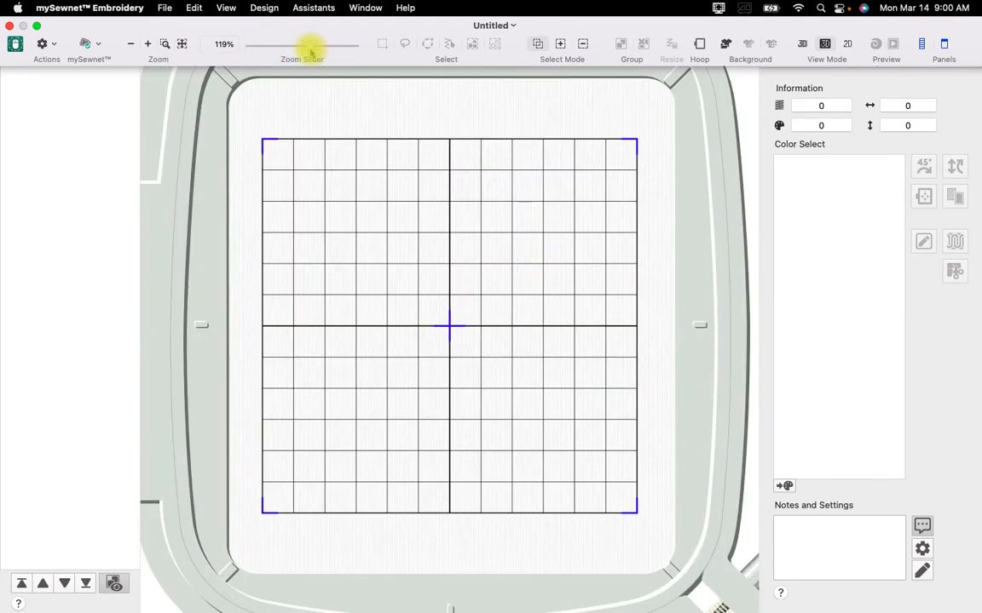
left_click(181, 44)
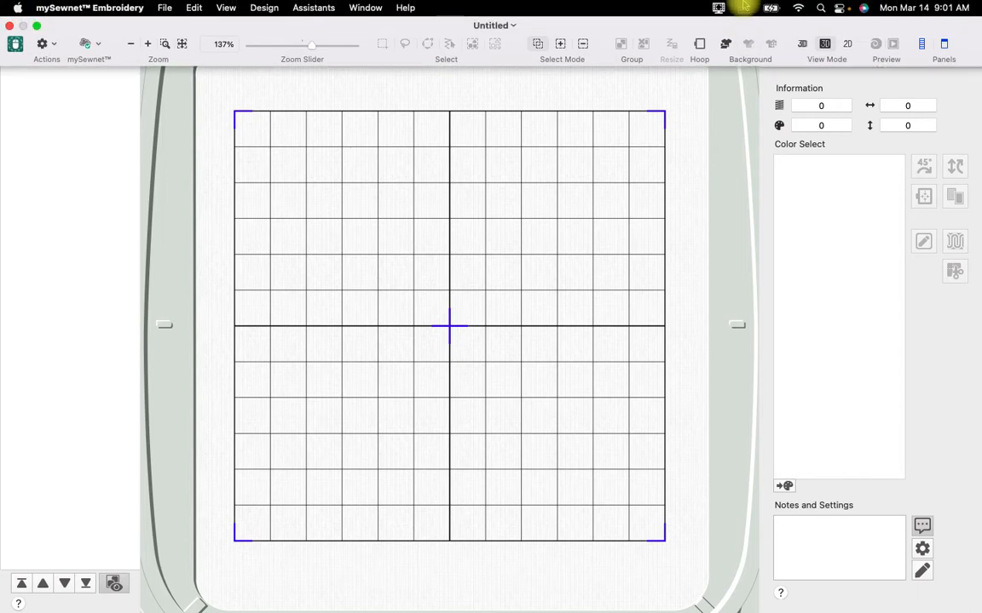
Step: Change the project's hoop to the 100mm x 100mm Metal Hoop in natural orientation
left_click(698, 46)
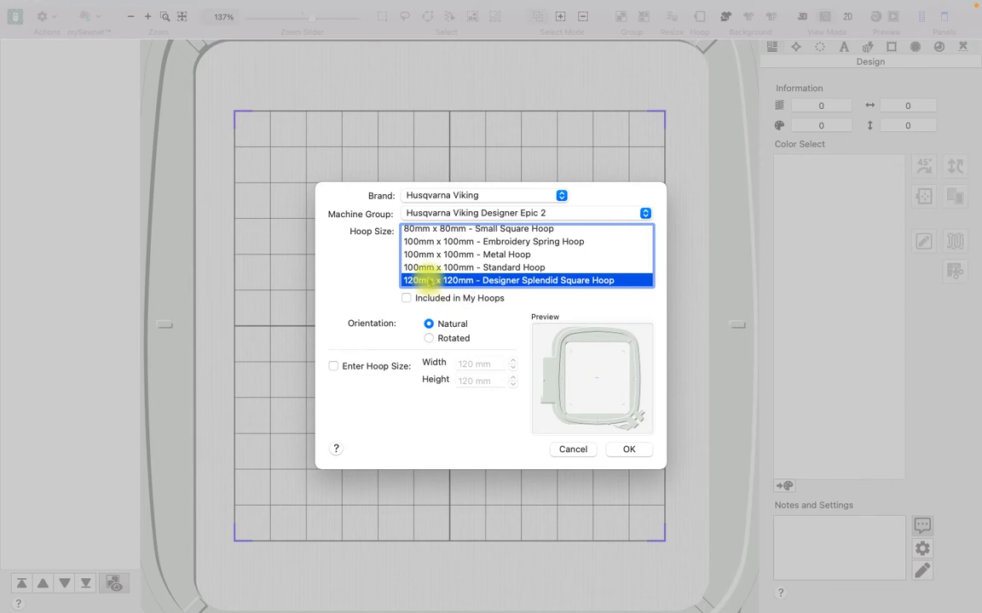
left_click(435, 254)
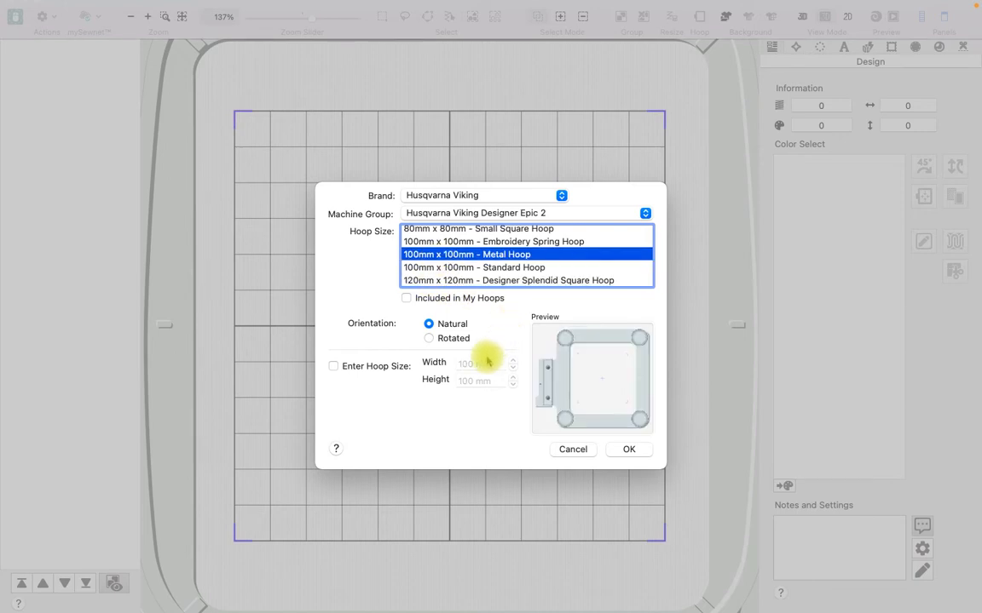
left_click(629, 449)
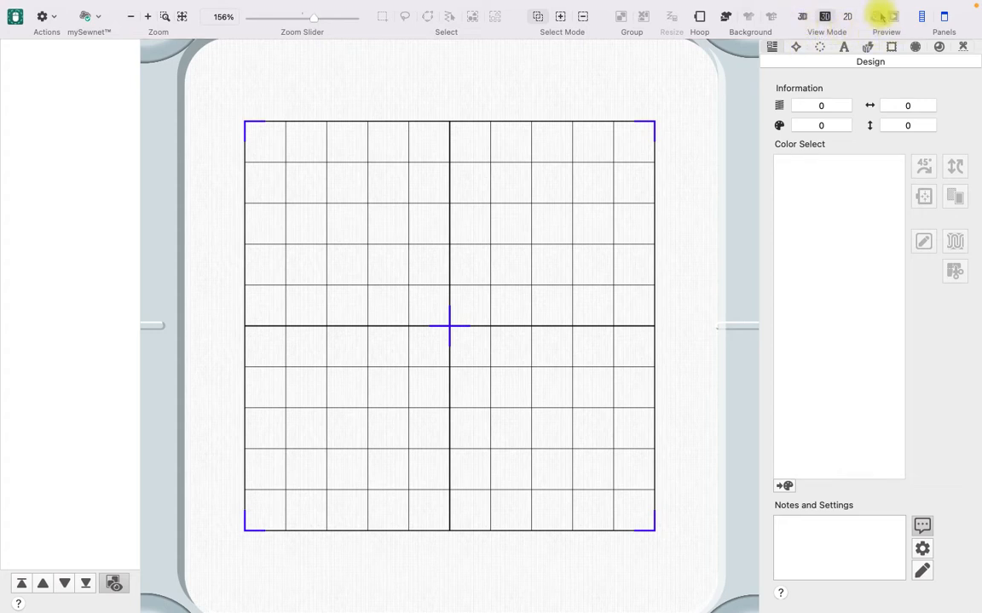
Step: Hide the design list panel beside the hoop and show it again
left_click(917, 22)
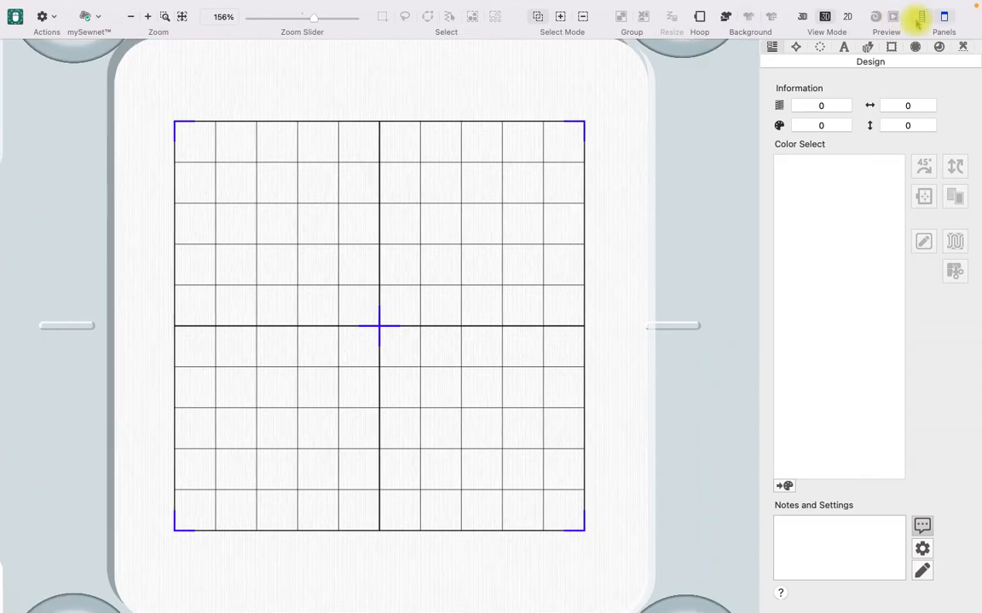
left_click(917, 22)
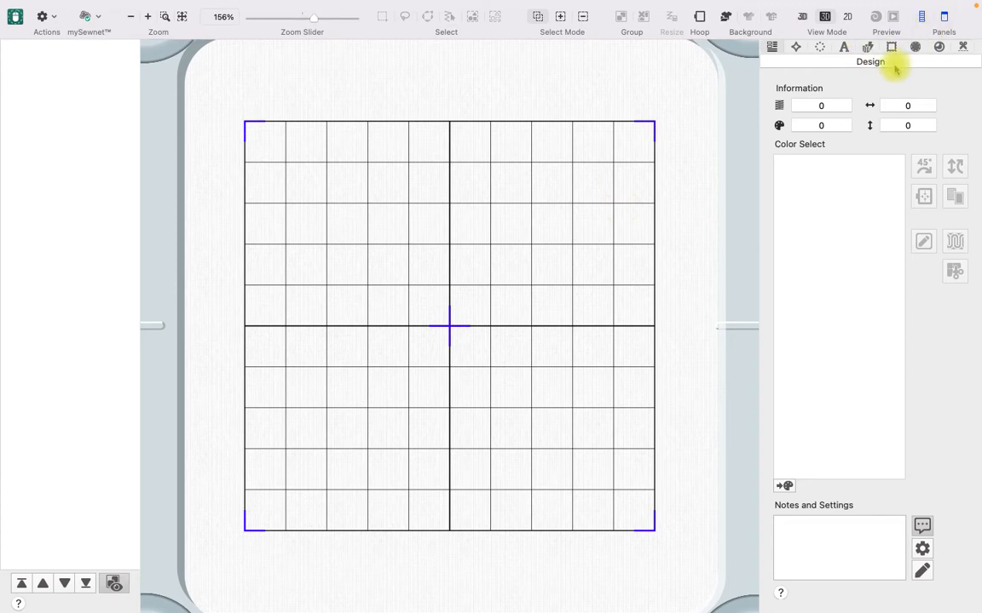
Step: View the version information of mySewnet Embroidery and the Mac's system overview, and close both windows
mouse_move(761, 2)
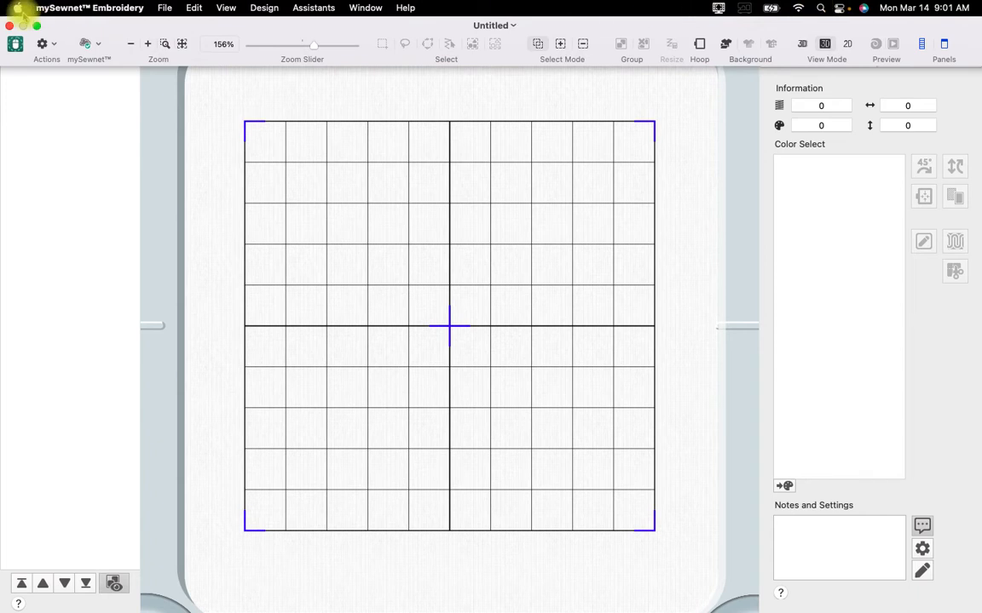
left_click(74, 10)
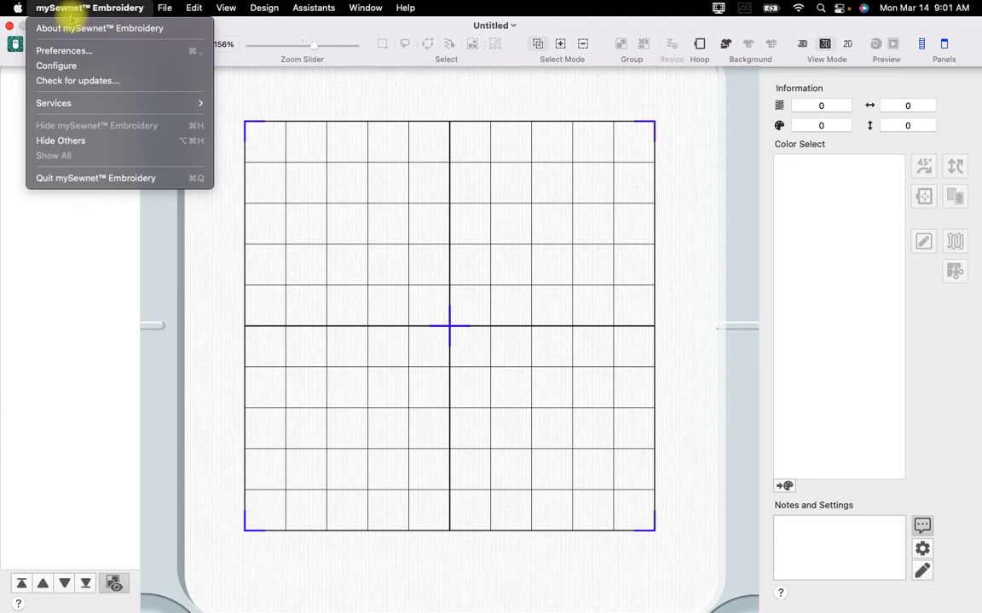
left_click(77, 31)
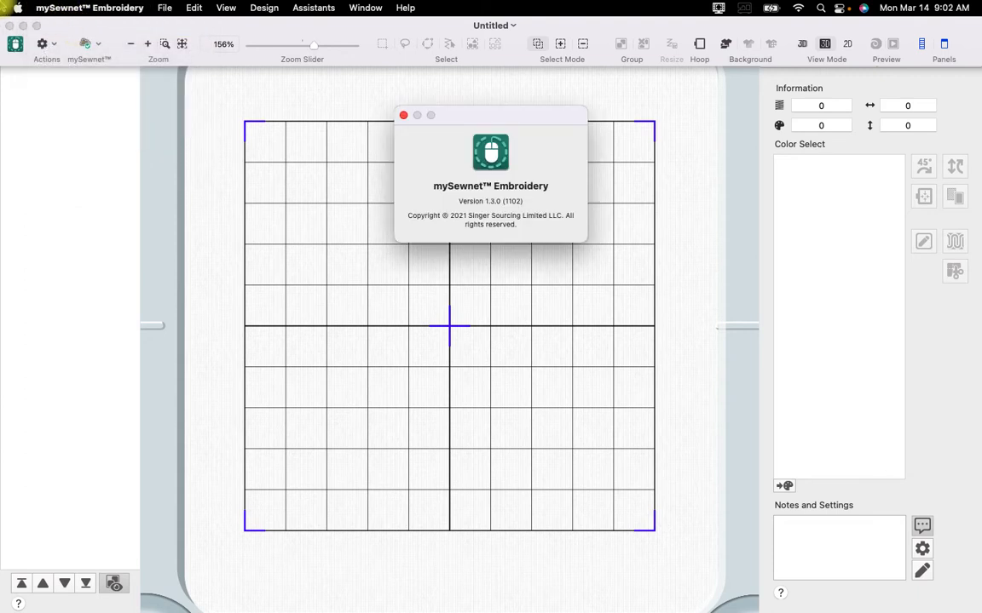
left_click(17, 8)
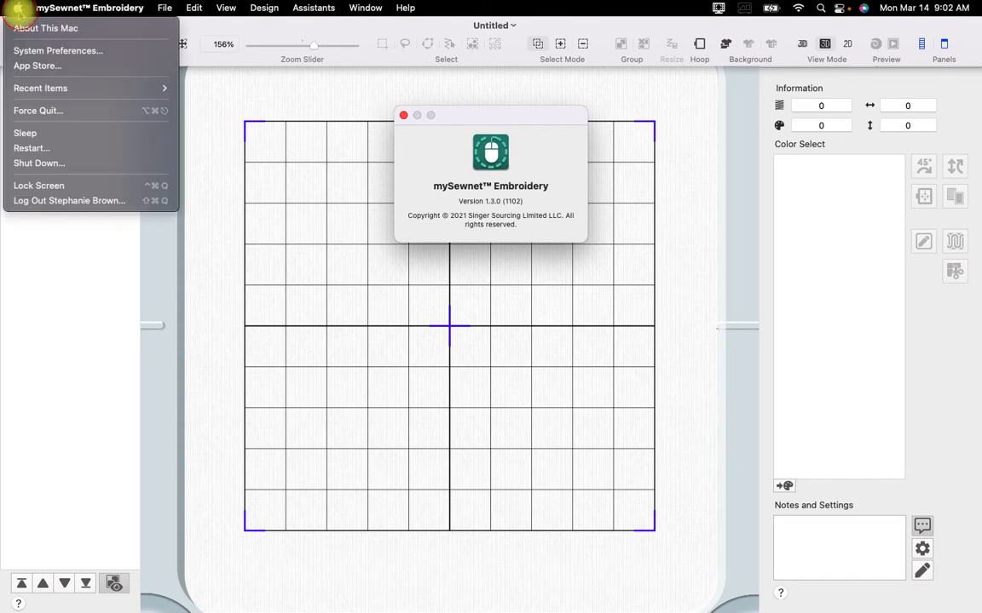
left_click(19, 28)
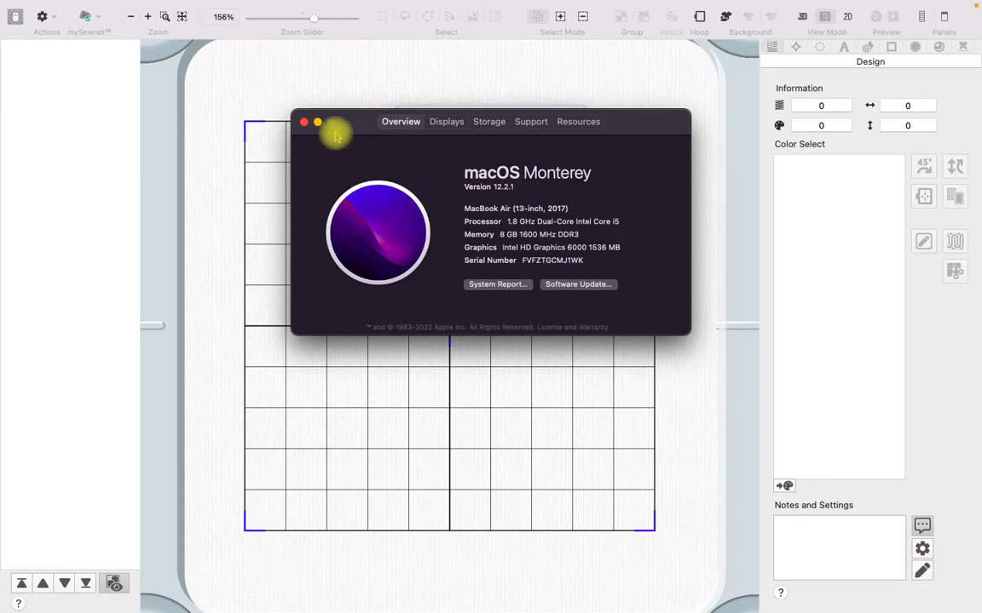
left_click(303, 122)
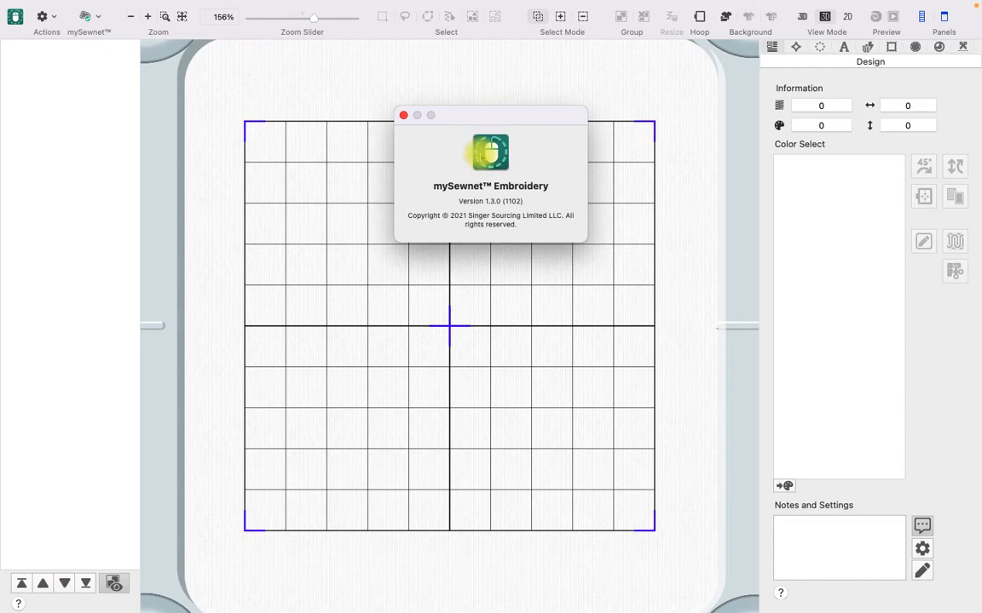
left_click(403, 116)
Step: Examine the file-handling commands for opening, saving, exporting and printing, plus the editing, selection and hoop commands
mouse_move(234, 5)
left_click(166, 7)
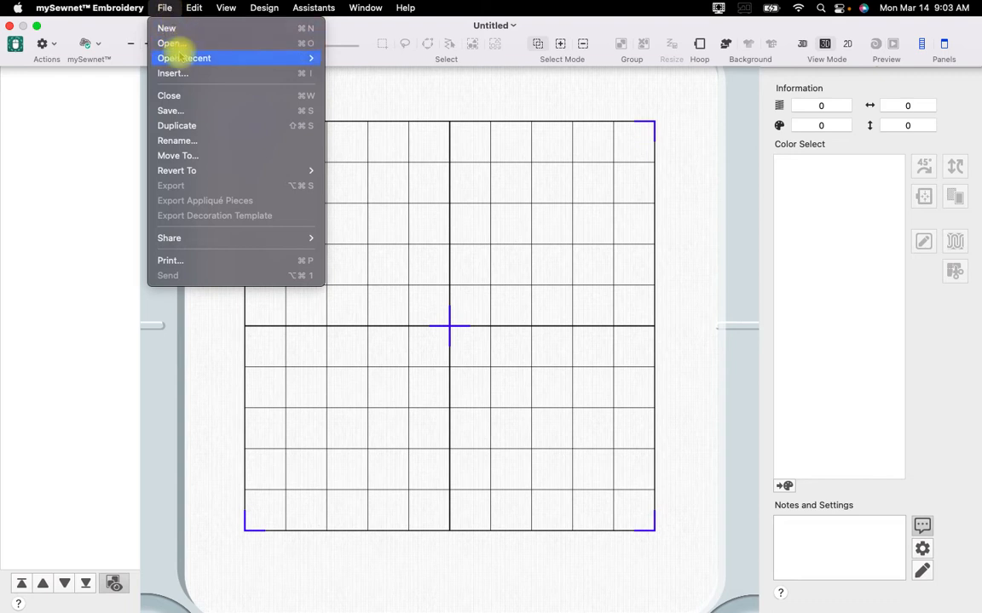
mouse_move(181, 56)
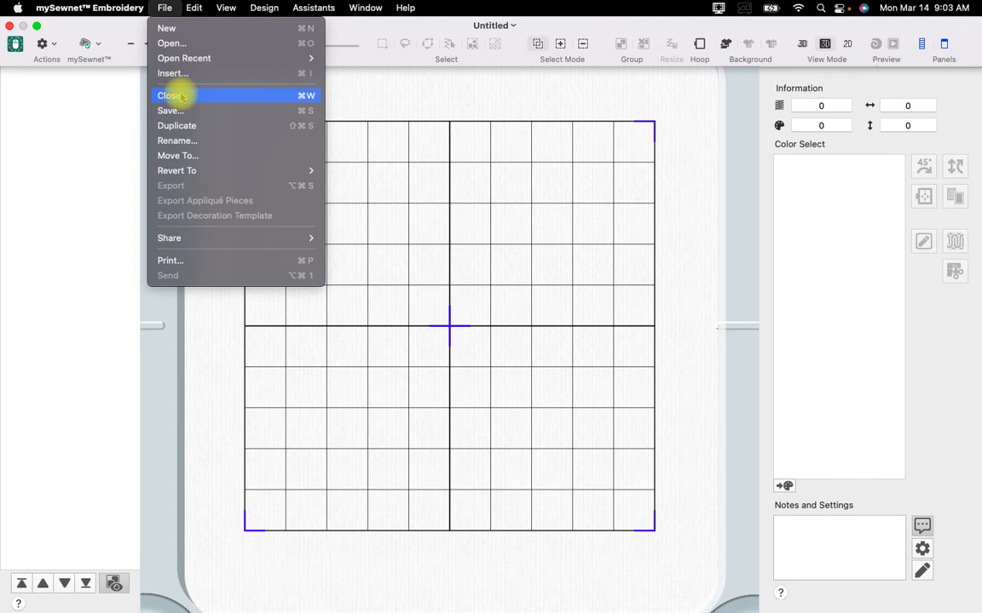
key("alt")
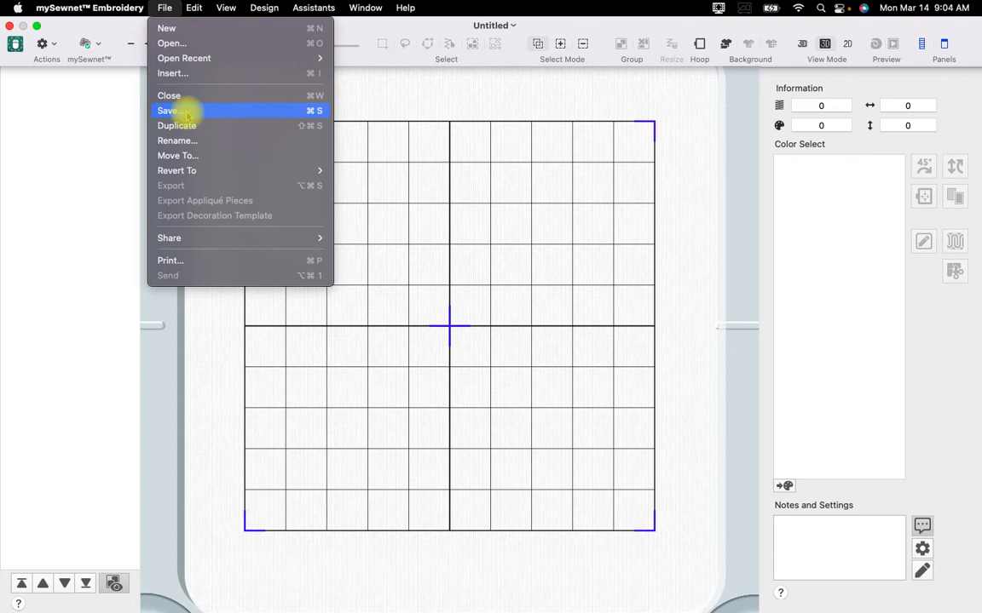
key("alt")
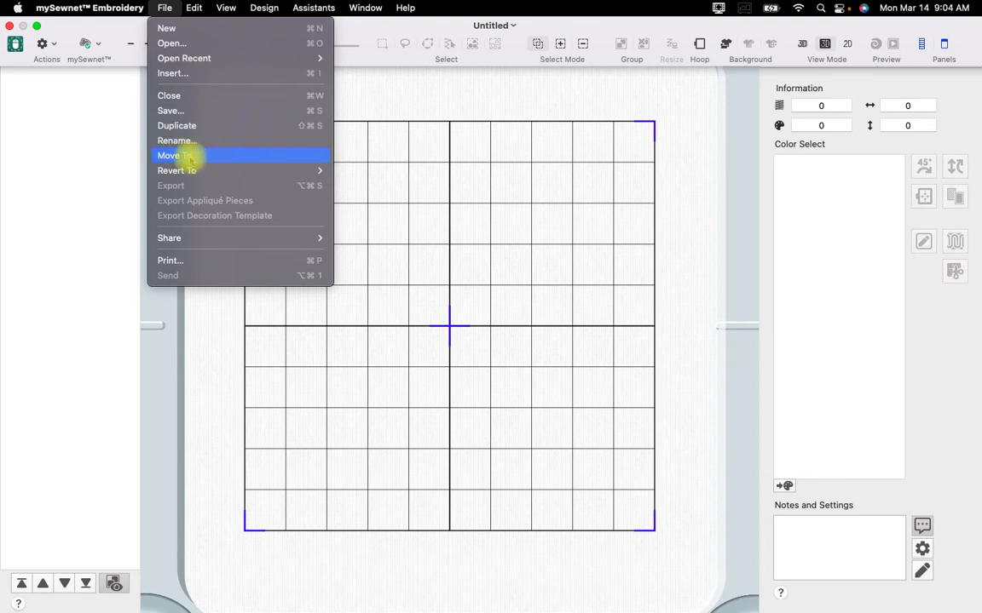
mouse_move(196, 176)
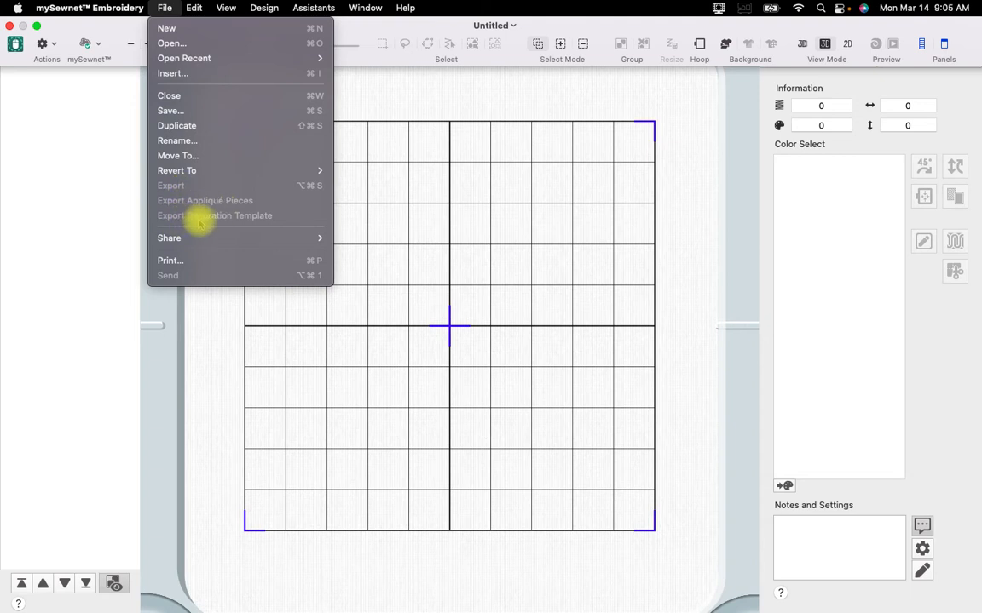
mouse_move(199, 242)
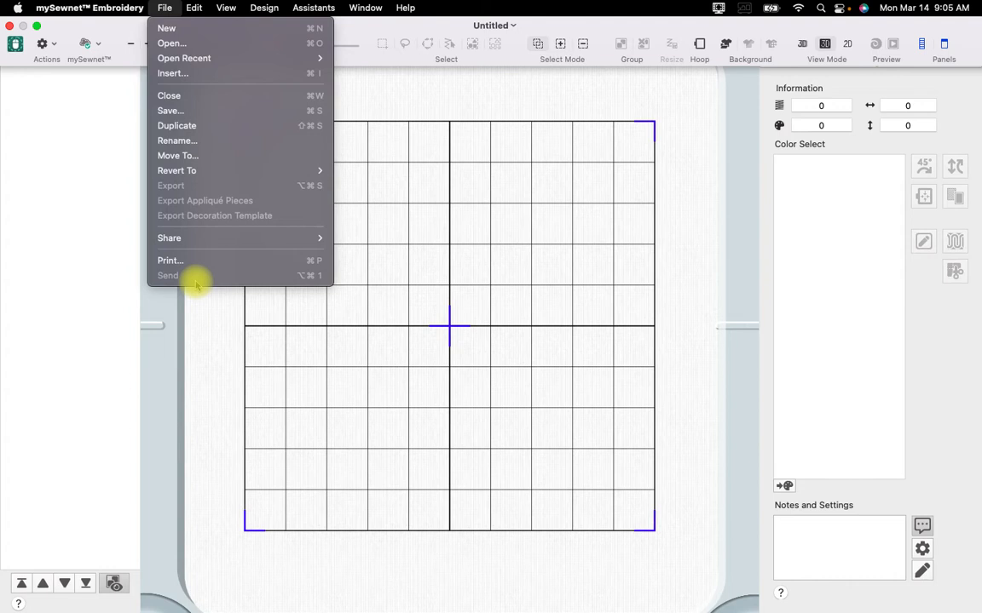
mouse_move(196, 8)
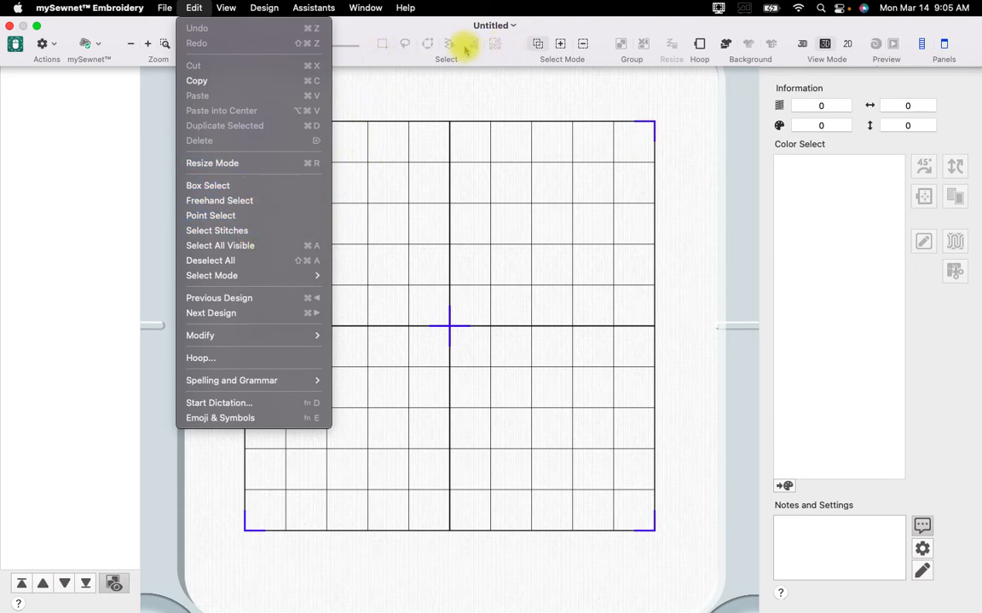
mouse_move(266, 278)
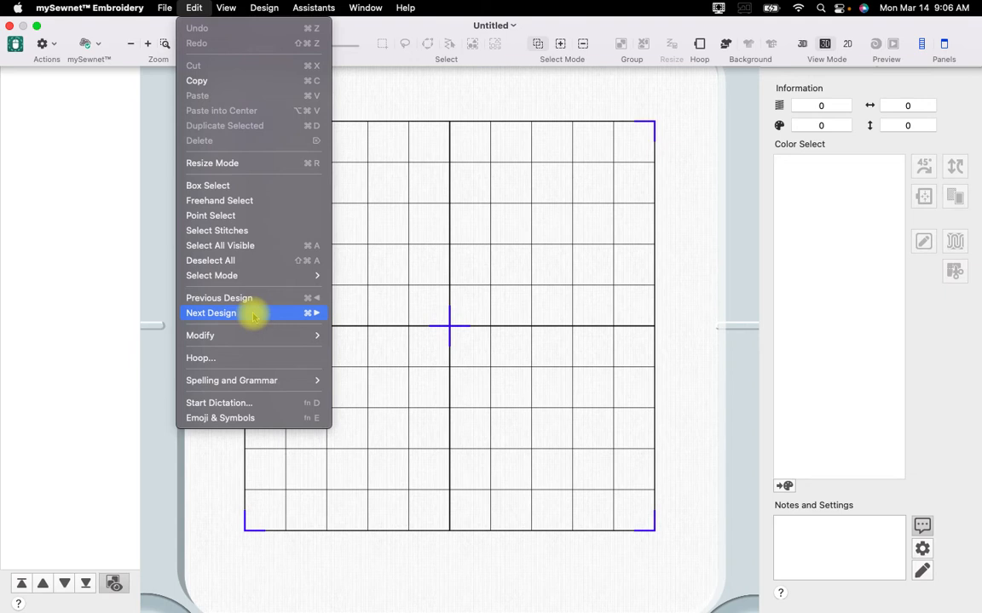
mouse_move(243, 338)
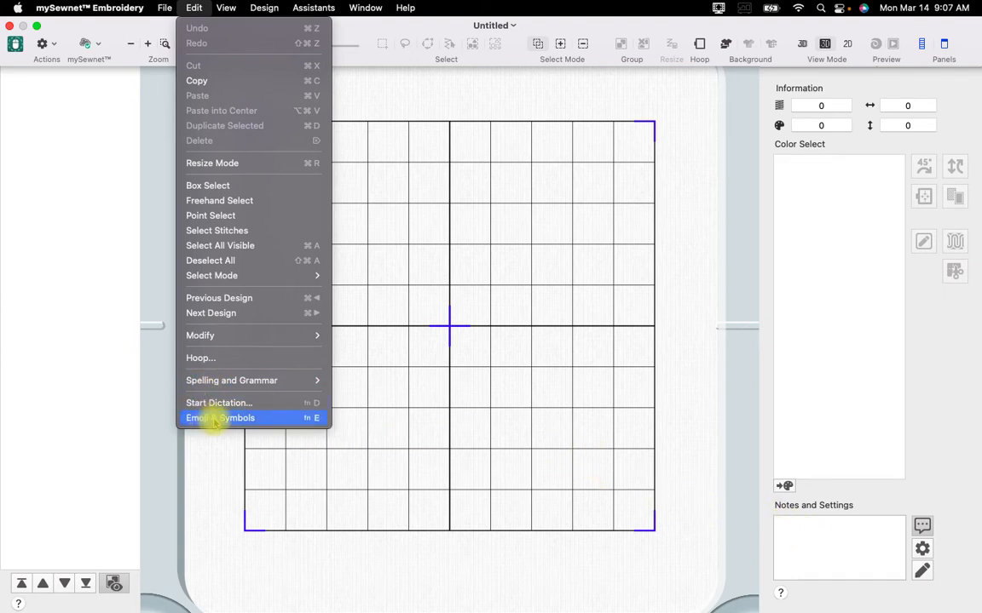
Step: View the overview of all open project tabs and return to the untitled project
mouse_move(236, 10)
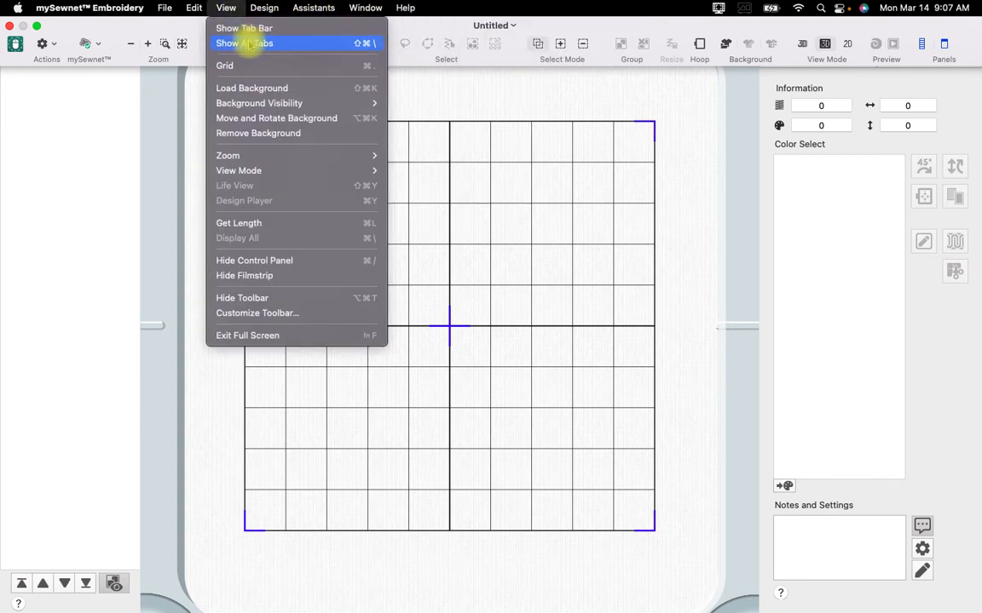
left_click(247, 42)
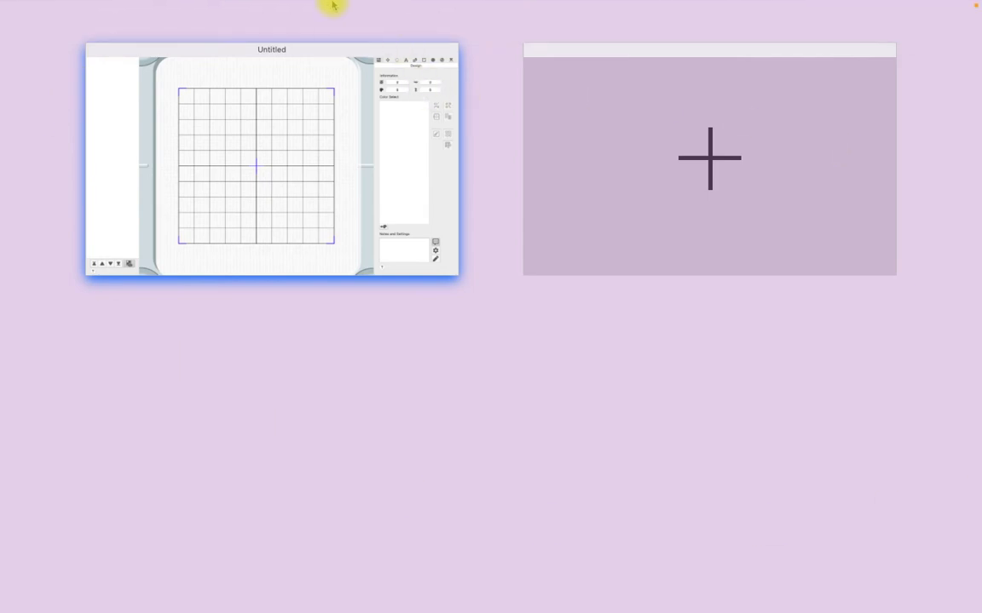
mouse_move(330, 5)
left_click(227, 8)
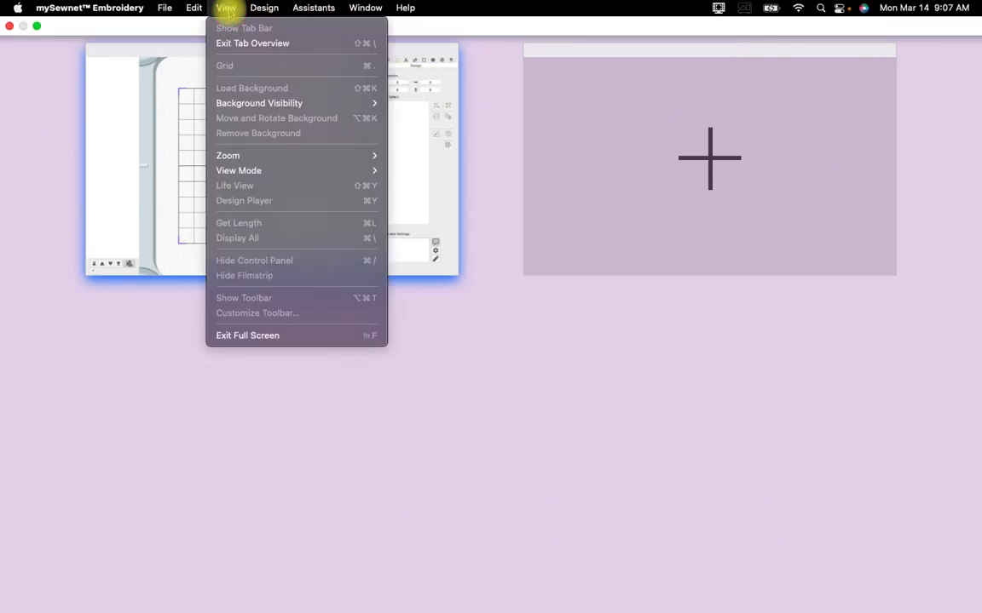
left_click(230, 43)
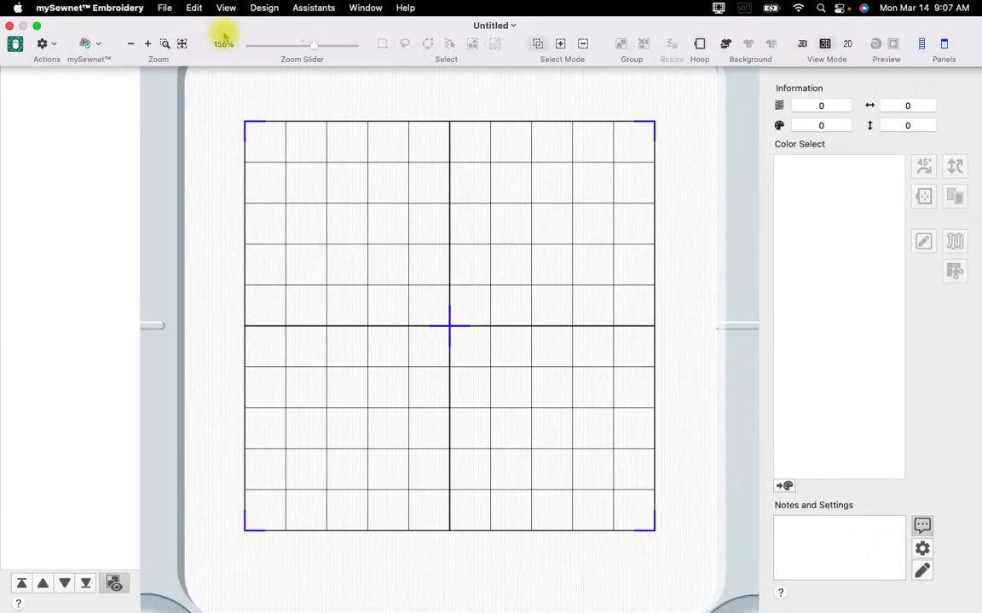
Step: Hide the grid in the hoop area and show it again
left_click(227, 8)
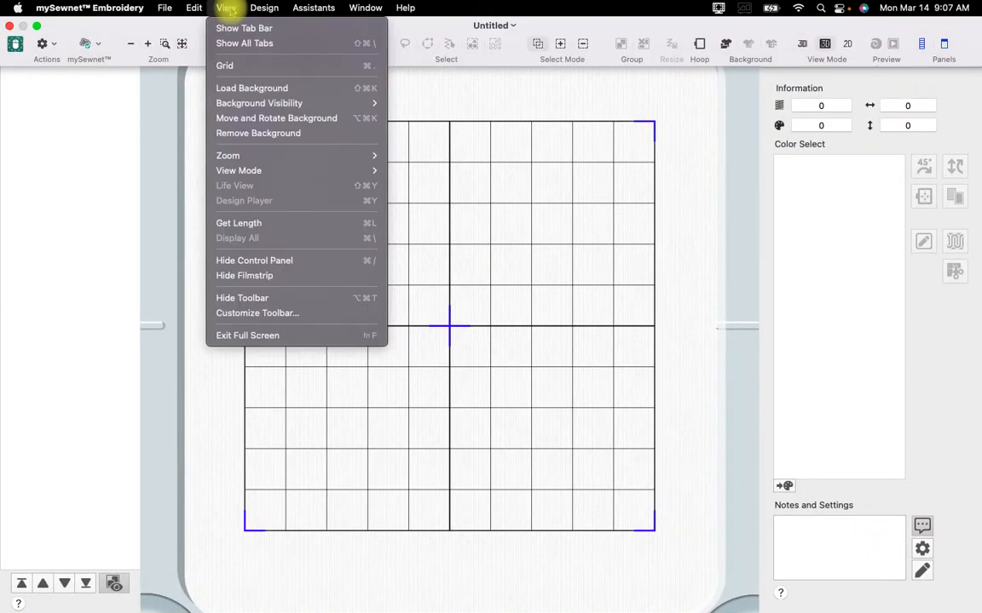
left_click(254, 73)
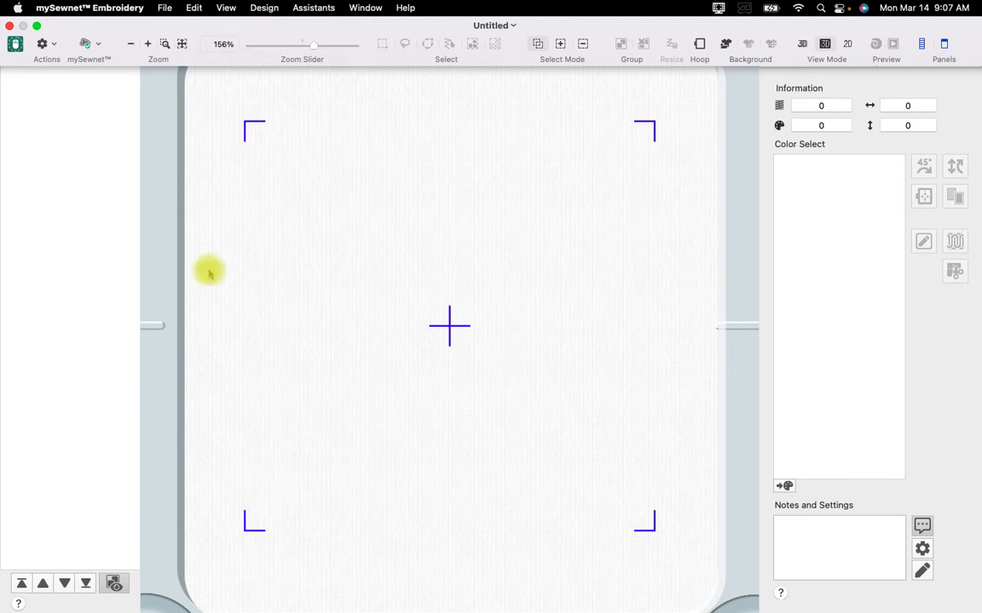
left_click(226, 10)
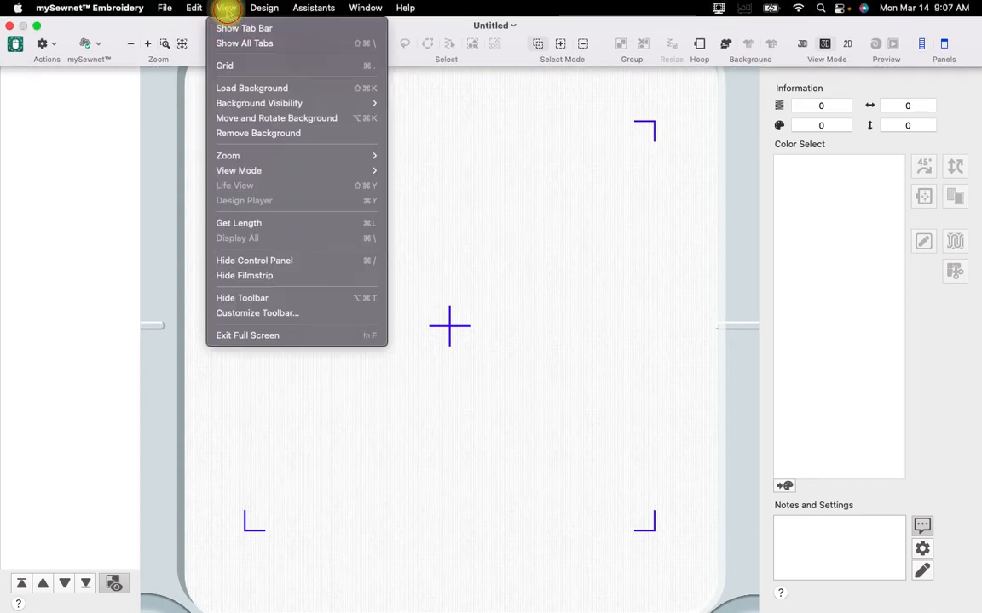
left_click(226, 65)
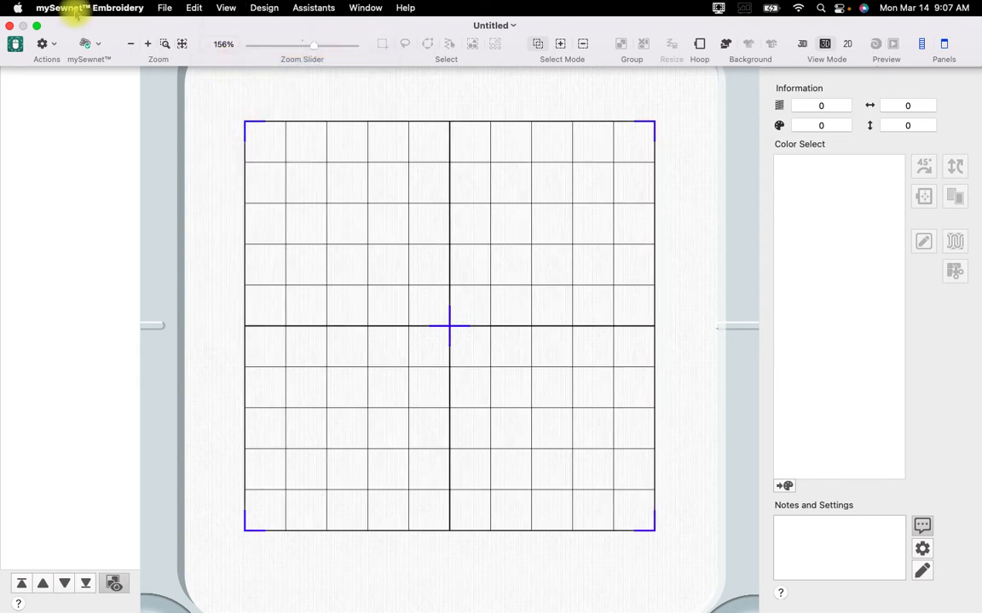
Step: Measure a horizontal distance across the grid squares above the hoop center with Get Length, ending near the vertical center line
left_click(226, 9)
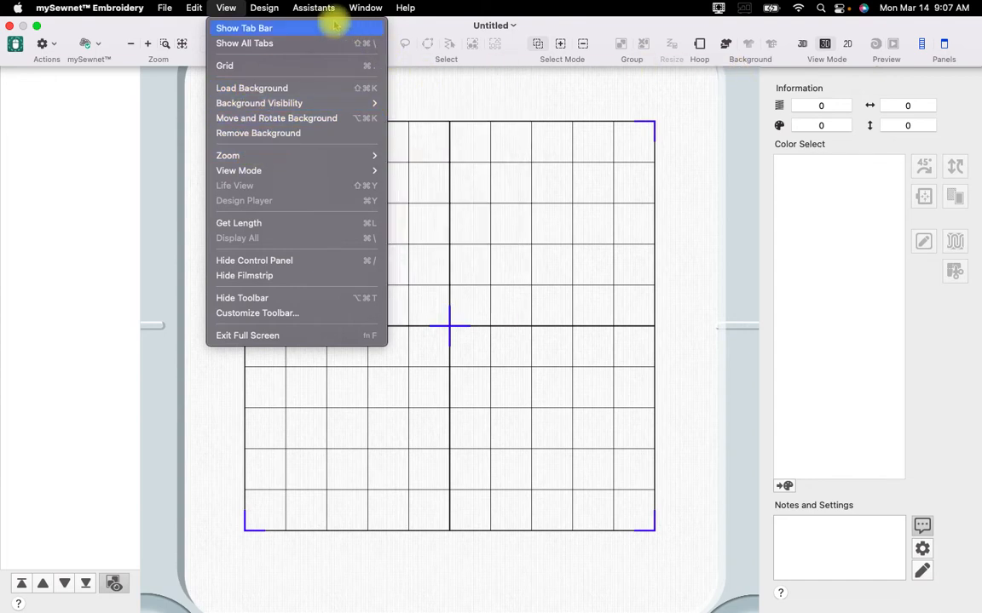
mouse_move(276, 9)
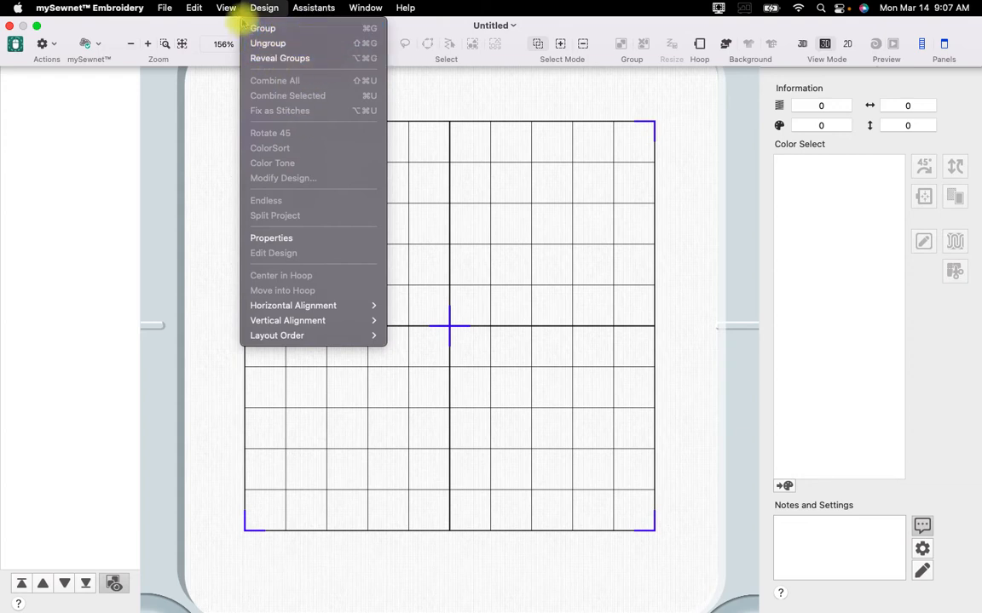
mouse_move(228, 8)
mouse_move(241, 157)
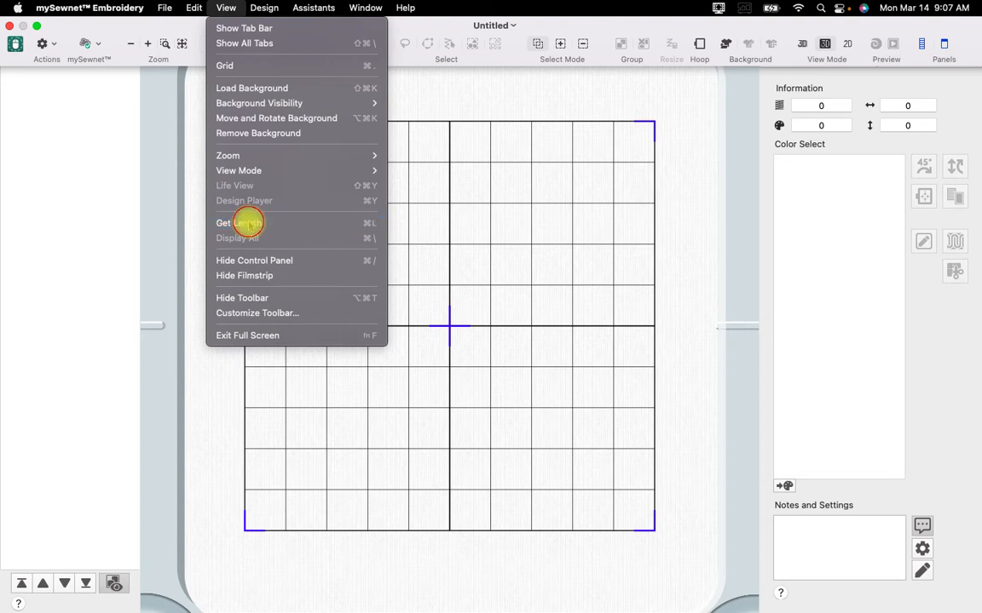
left_click(241, 223)
left_click_drag(325, 234, 528, 236)
left_click_drag(329, 236, 444, 233)
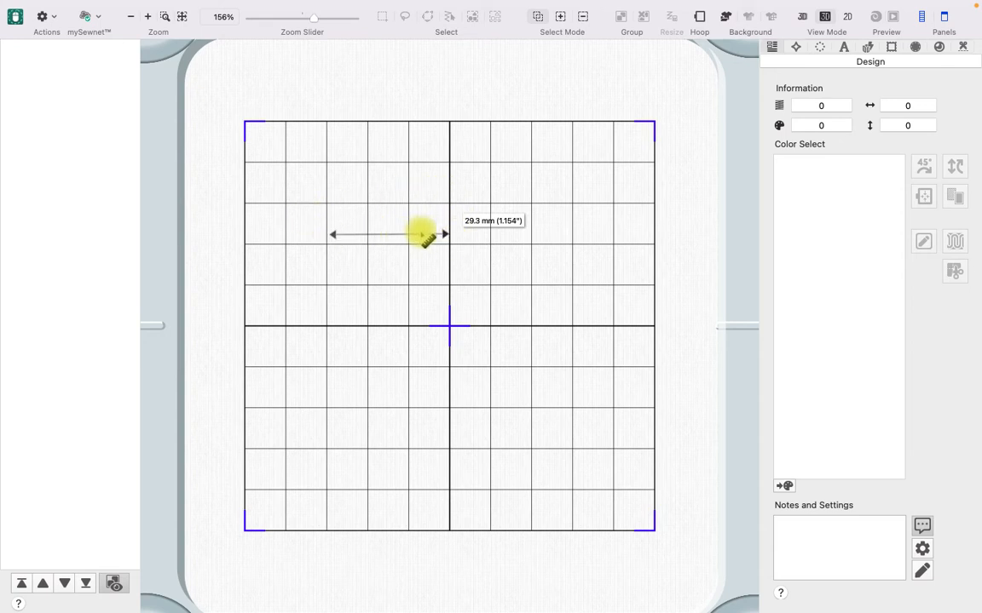
Step: Examine the remaining view commands and the design commands, including the horizontal alignment, vertical alignment and layout order options
left_click(230, 8)
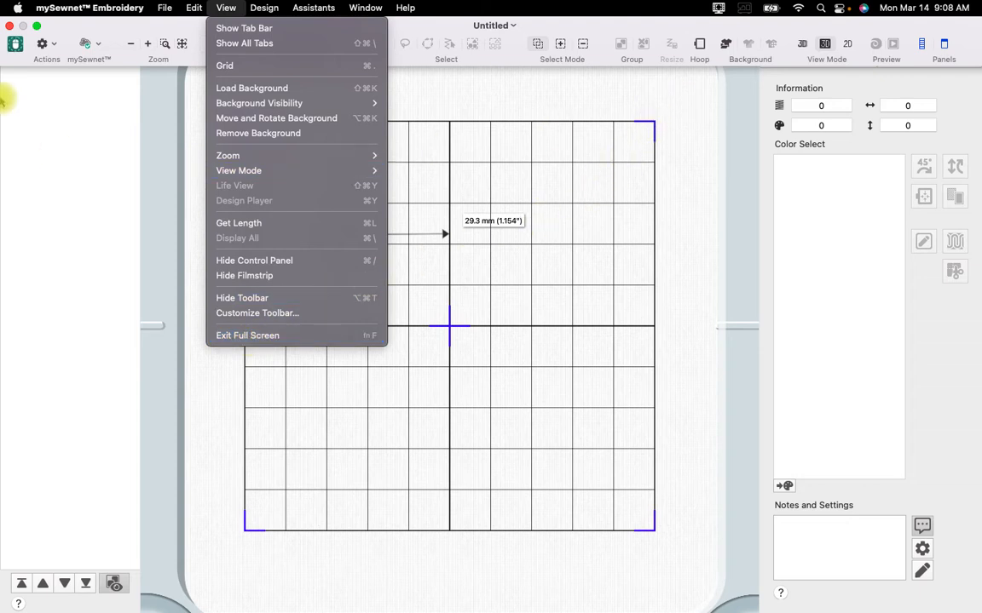
left_click(15, 8)
left_click(390, 87)
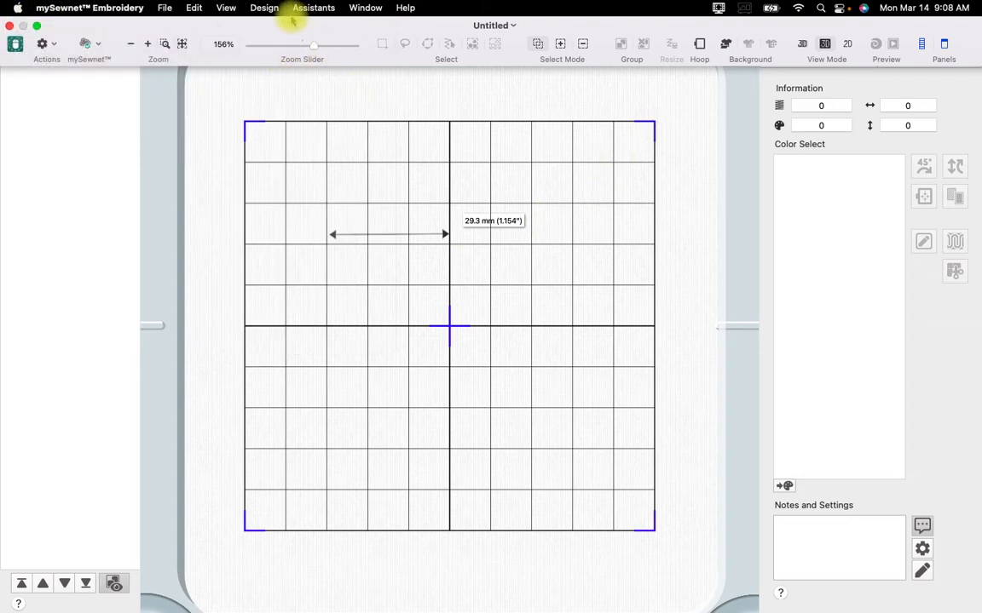
left_click(264, 8)
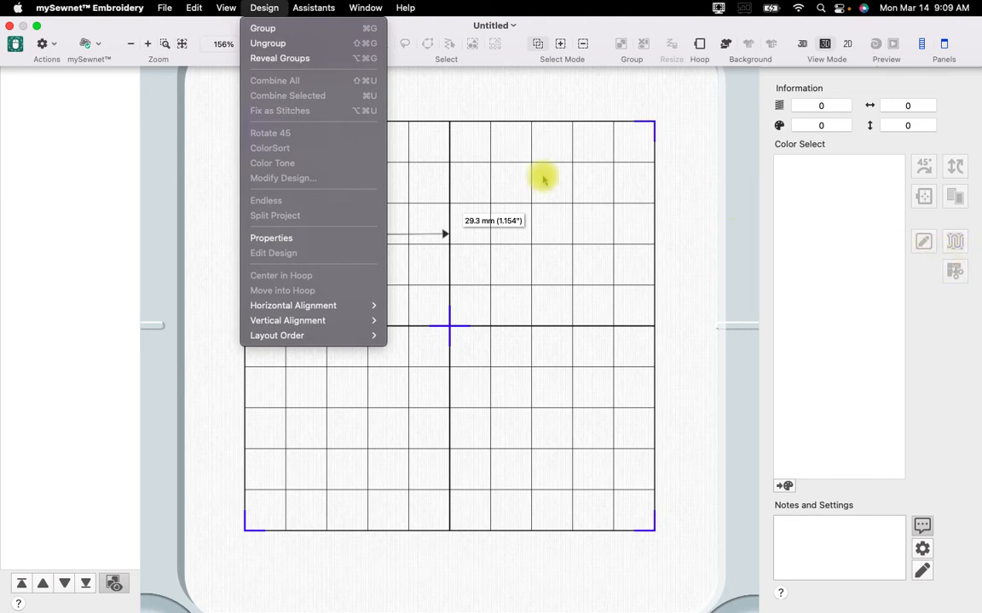
left_click(320, 240)
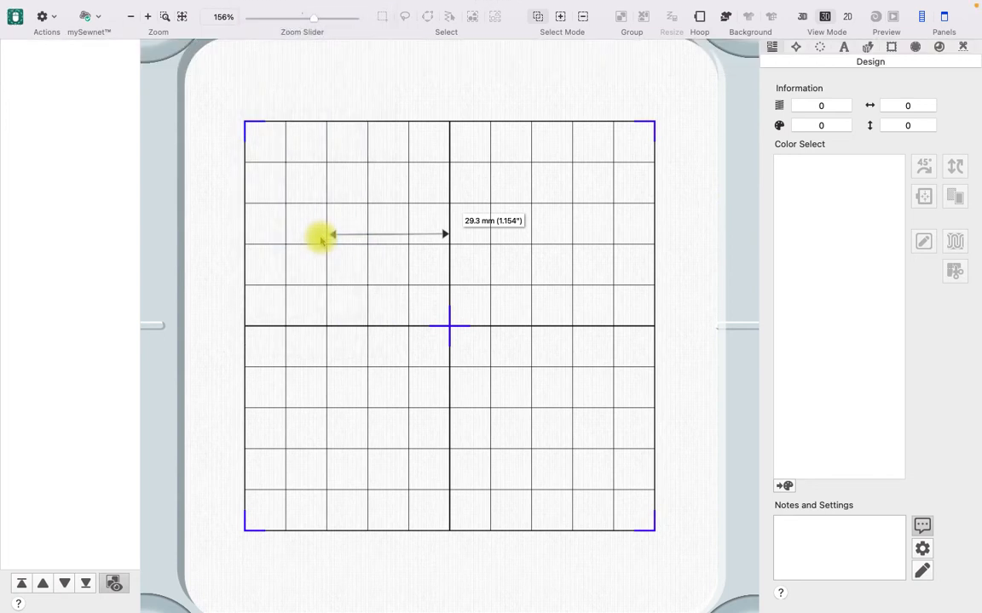
mouse_move(260, 7)
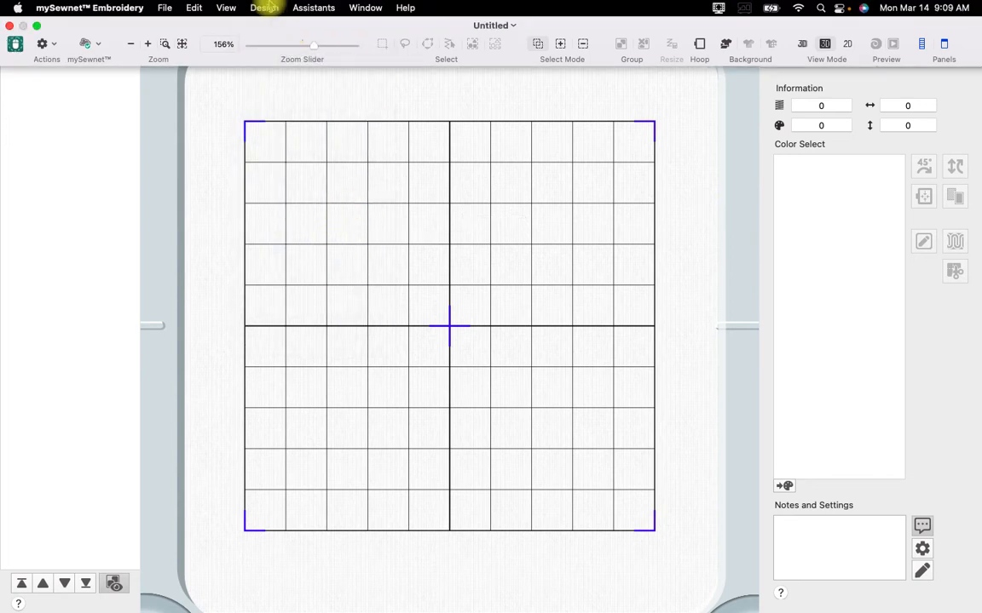
left_click(263, 7)
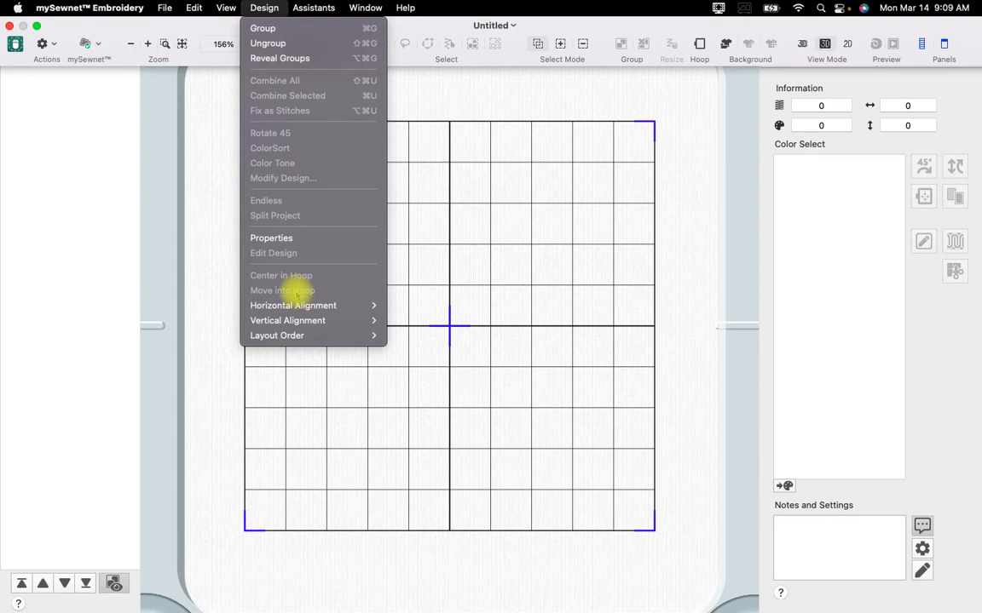
mouse_move(296, 307)
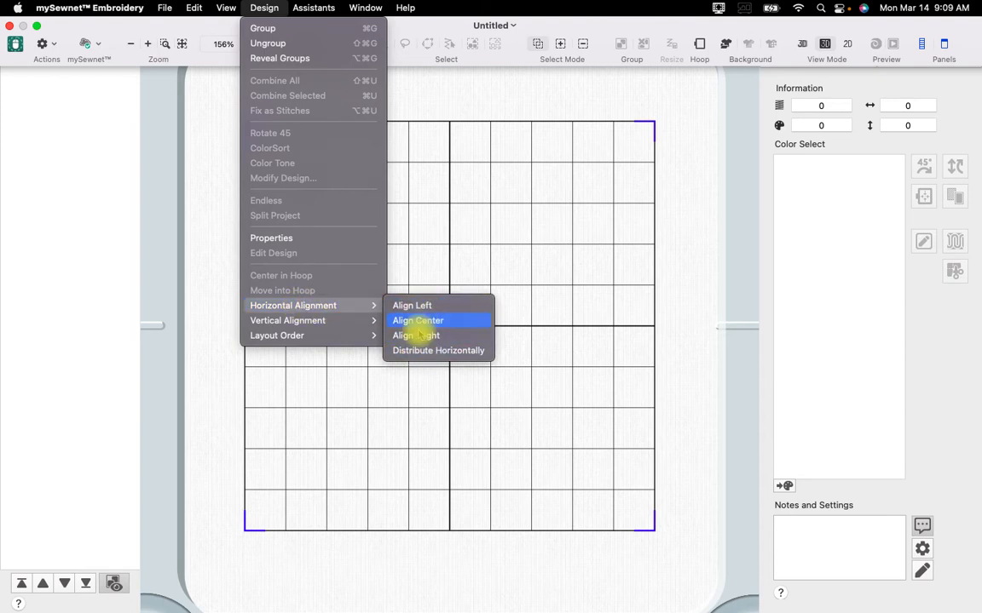
mouse_move(345, 322)
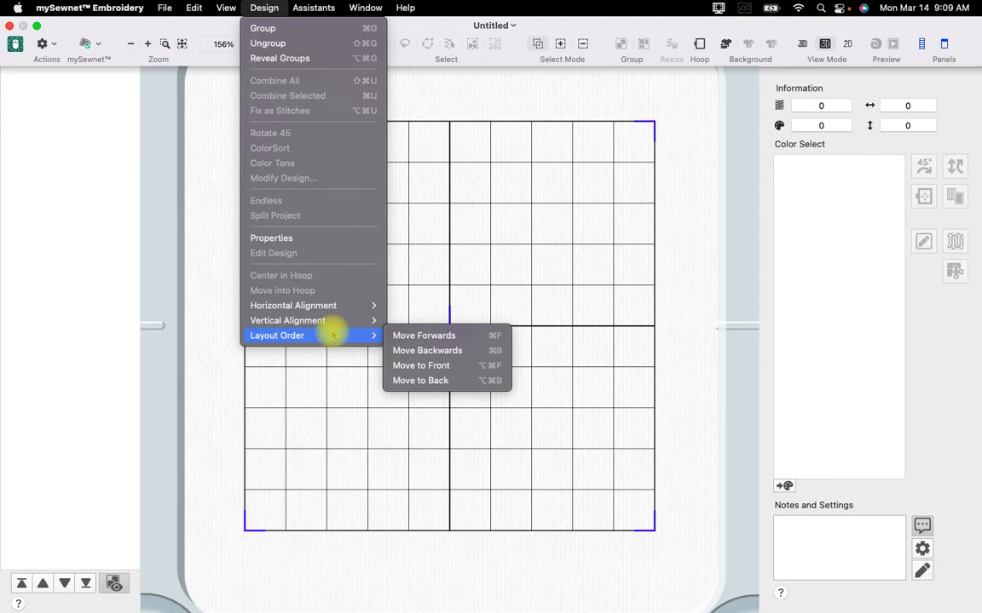
Step: Examine the list of embroidery assistants, from ExpressMonogram to Project-in-the-Hoop and Spiro
mouse_move(321, 14)
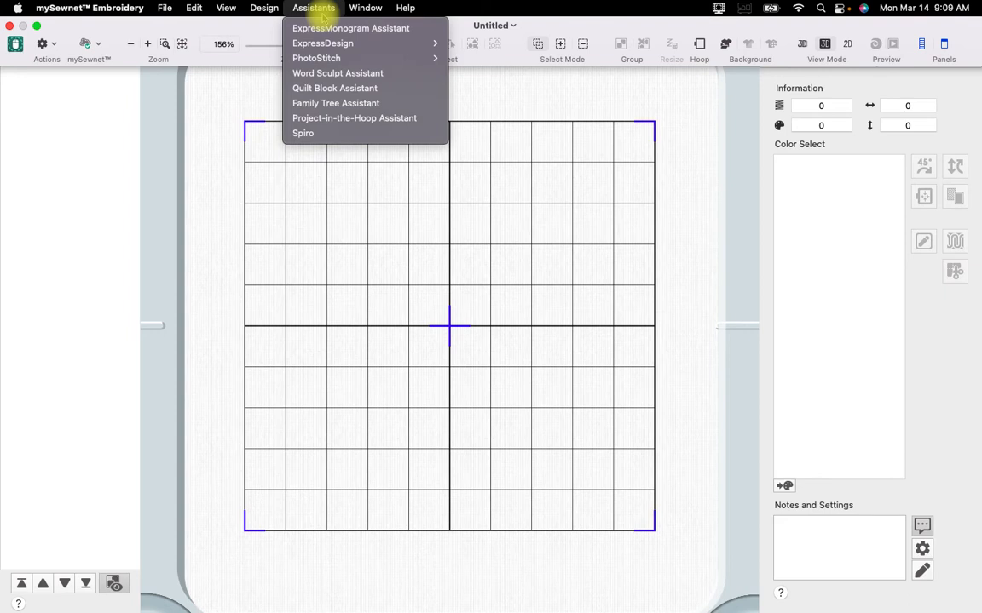
left_click(831, 86)
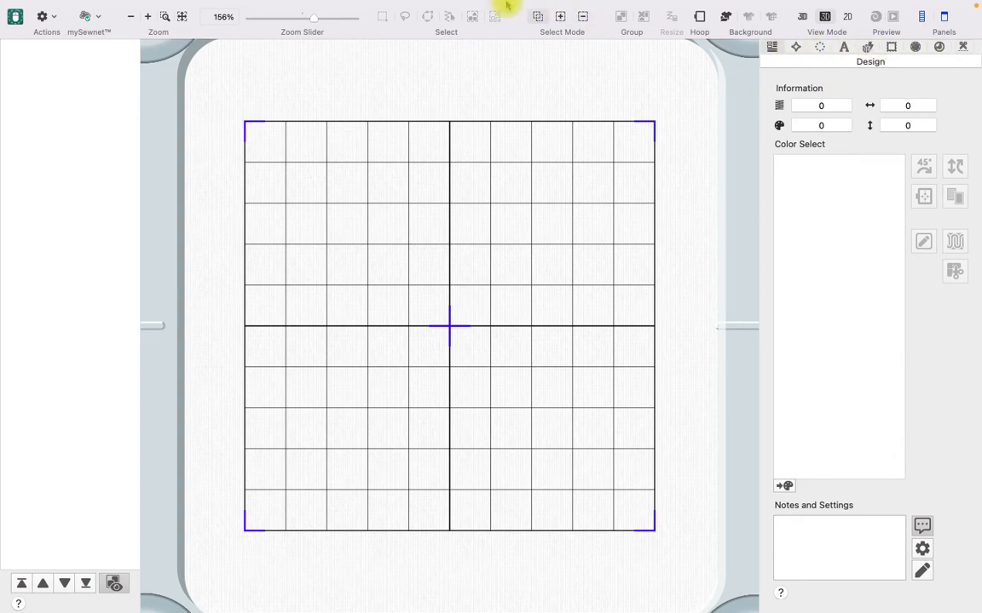
mouse_move(408, 7)
left_click(313, 7)
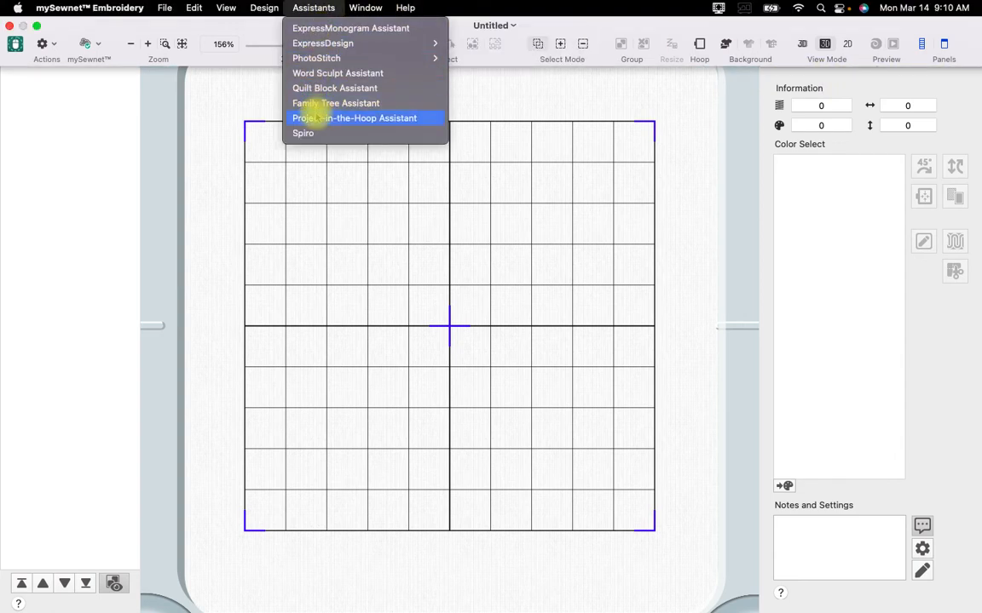
Step: Review the window arrangement commands and search the help for "color"
left_click(365, 10)
left_click(365, 10)
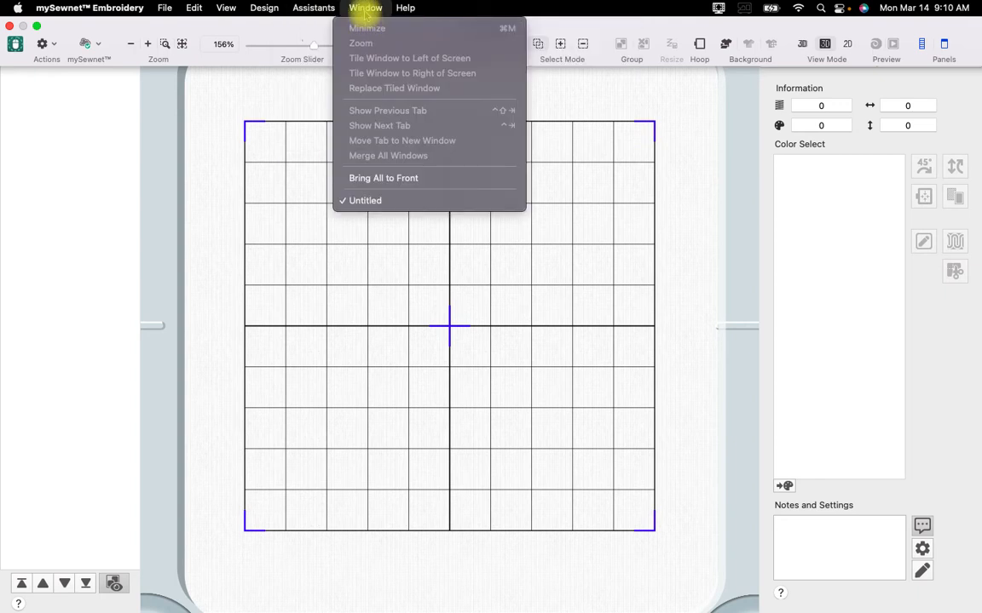
mouse_move(406, 14)
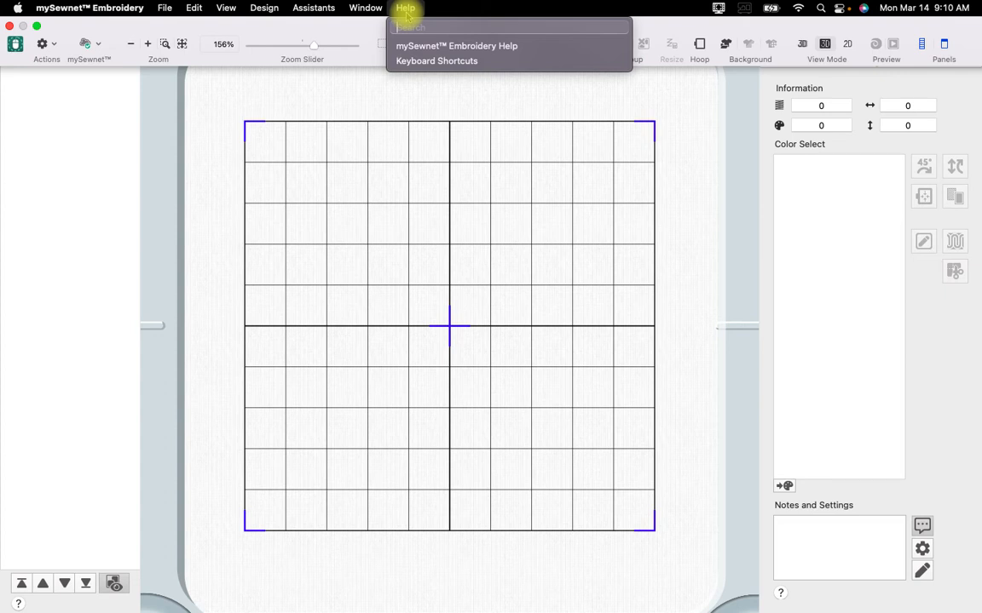
type("color")
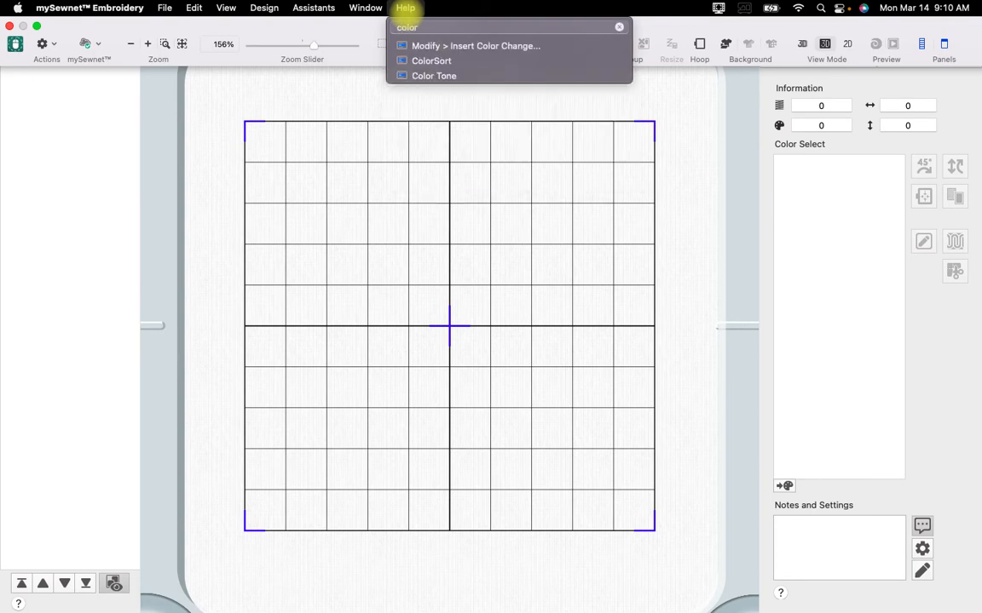
Step: Search the help for "save as" in place of "color", and close the help search
mouse_move(418, 76)
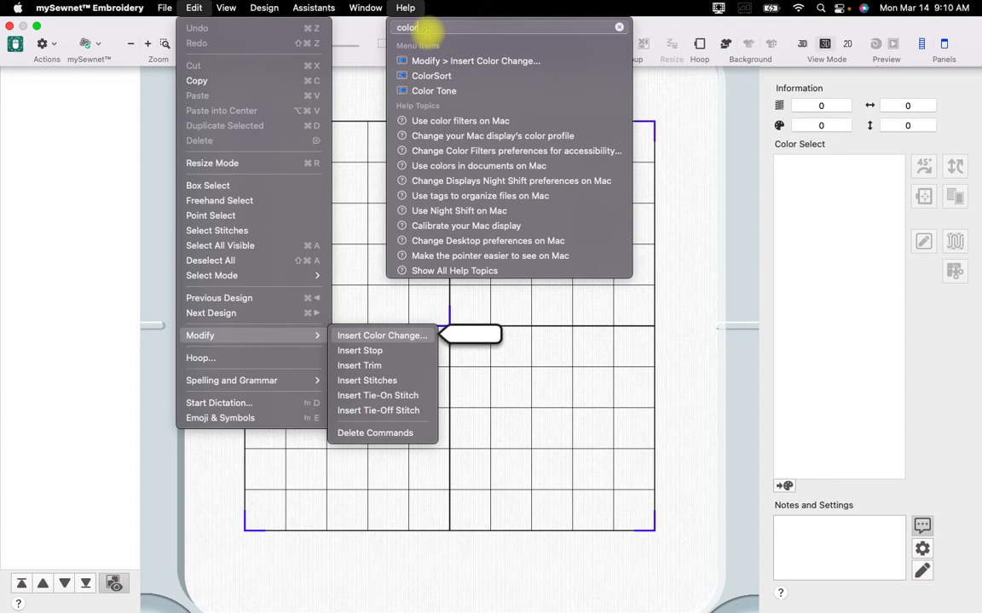
key("BackSpace")
key("BackSpace")
key("BackSpace")
key("BackSpace")
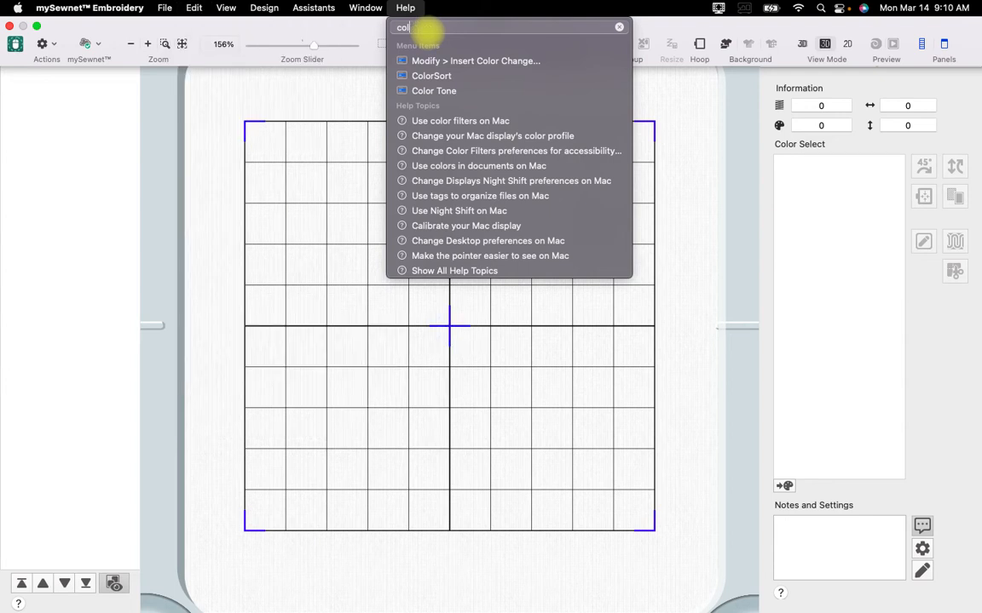
key("BackSpace")
type("sa")
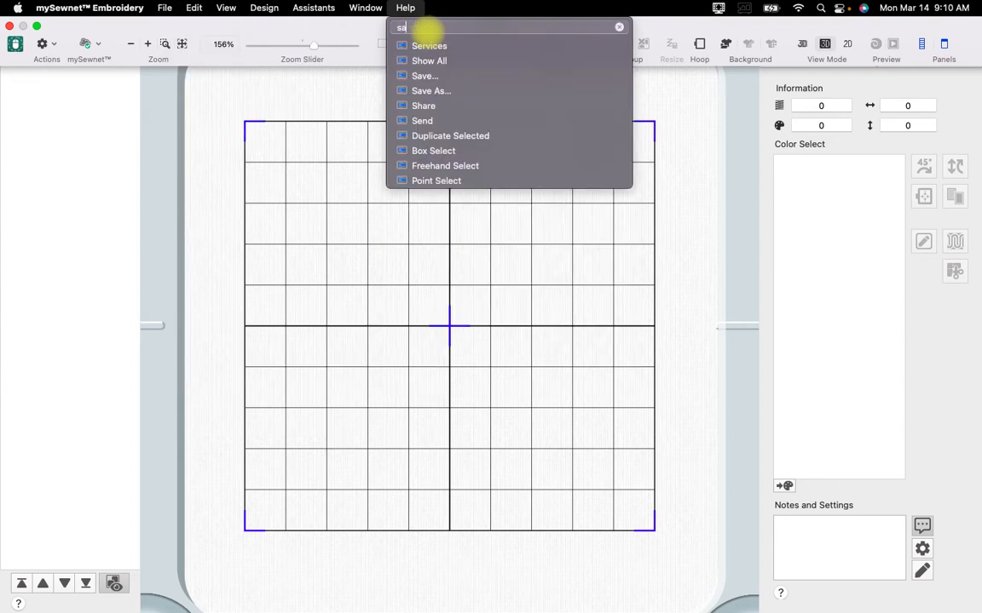
type("ve as")
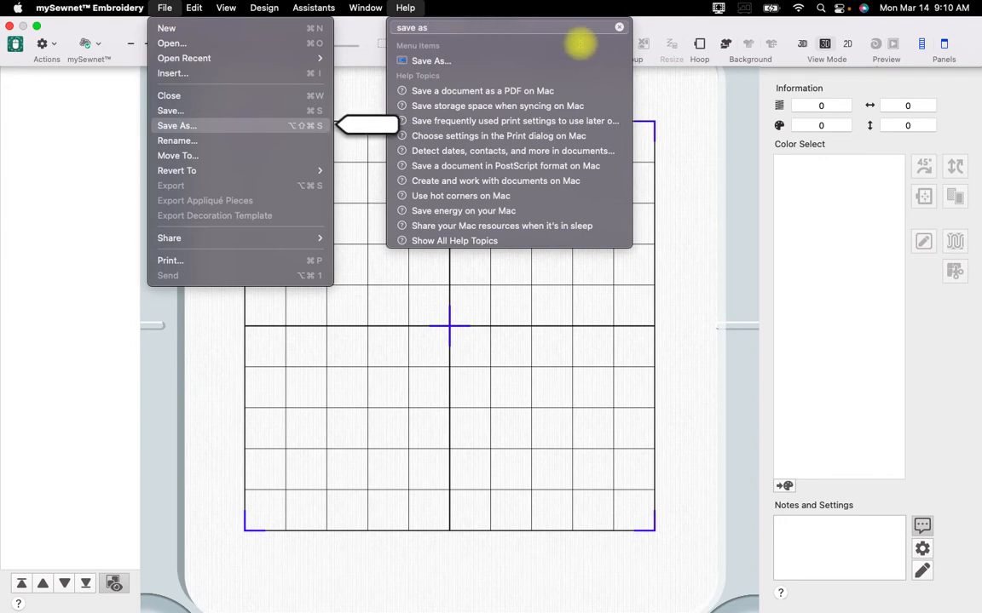
left_click(518, 6)
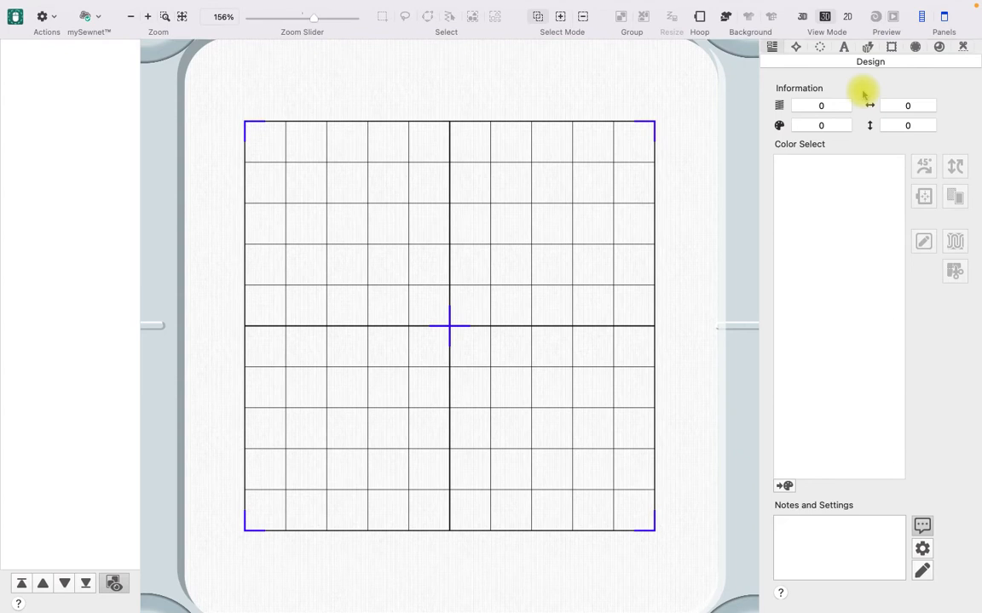
Step: Examine the Create assistants and insert options, including Cross Stitcher, and display the Encore options
left_click(795, 49)
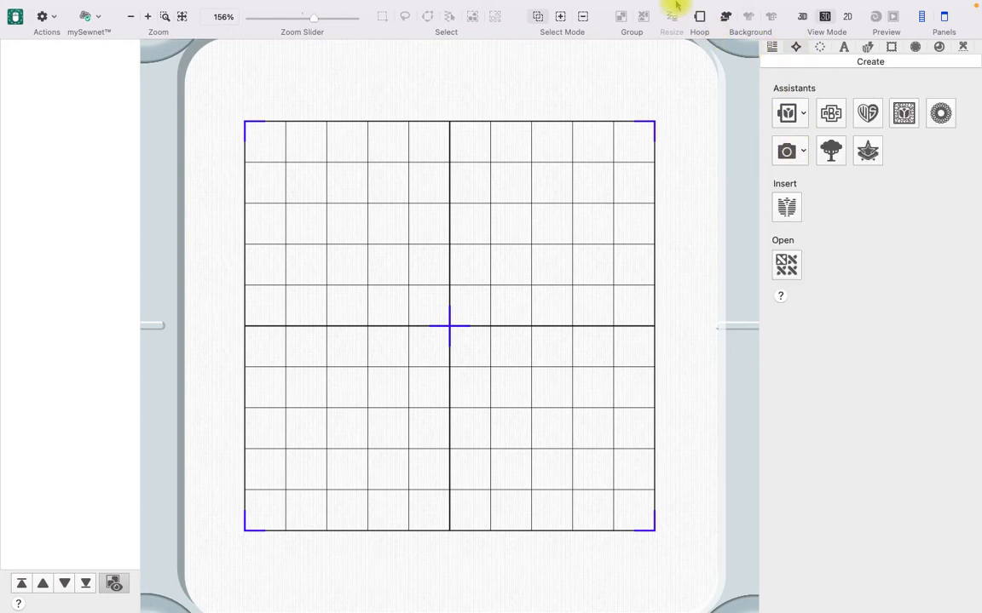
mouse_move(377, 4)
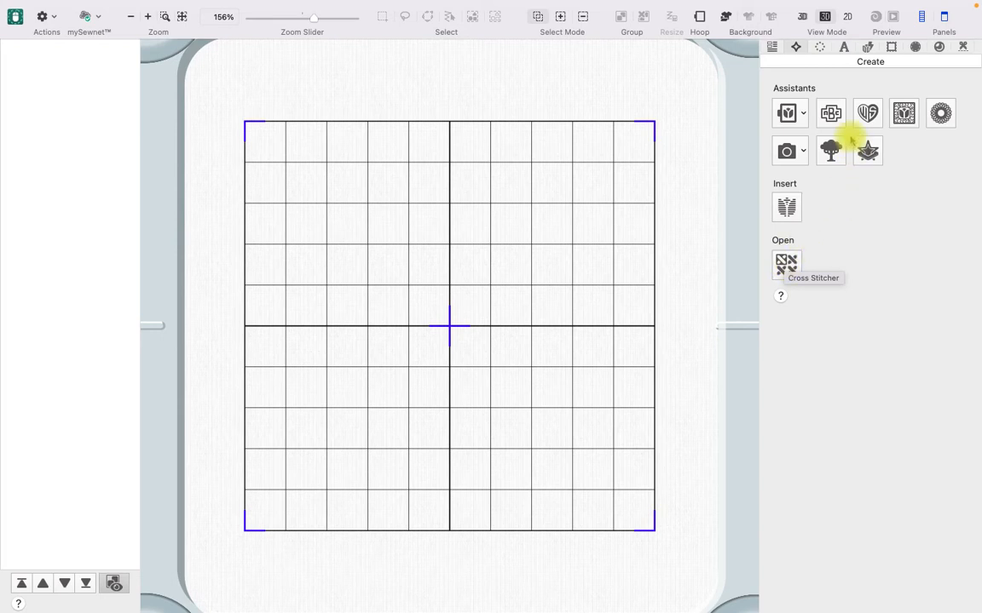
left_click(821, 47)
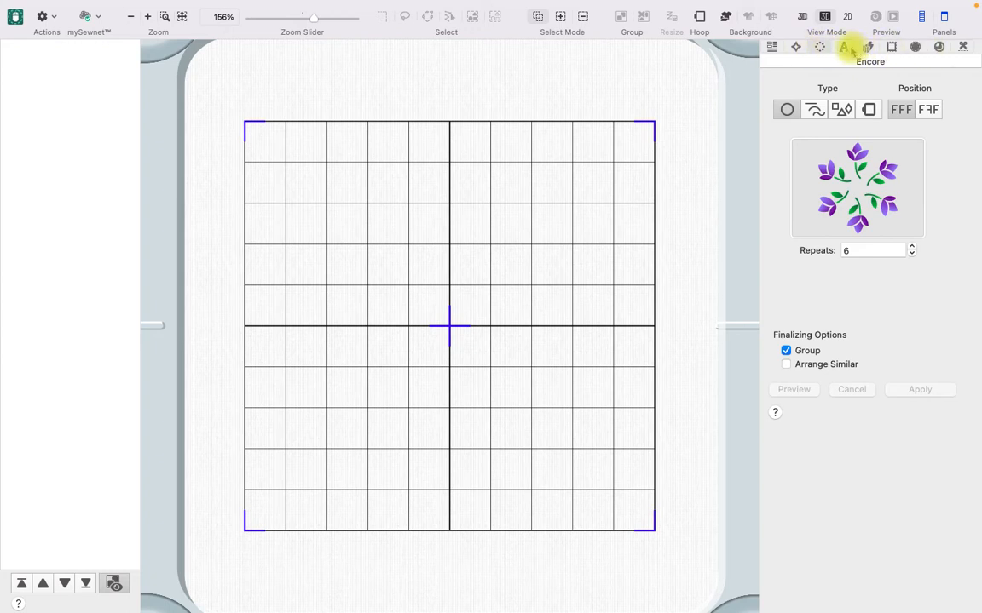
Step: Browse the Letter font library across its categories, from Applique to the last fonts, and close it without choosing a font
left_click(847, 48)
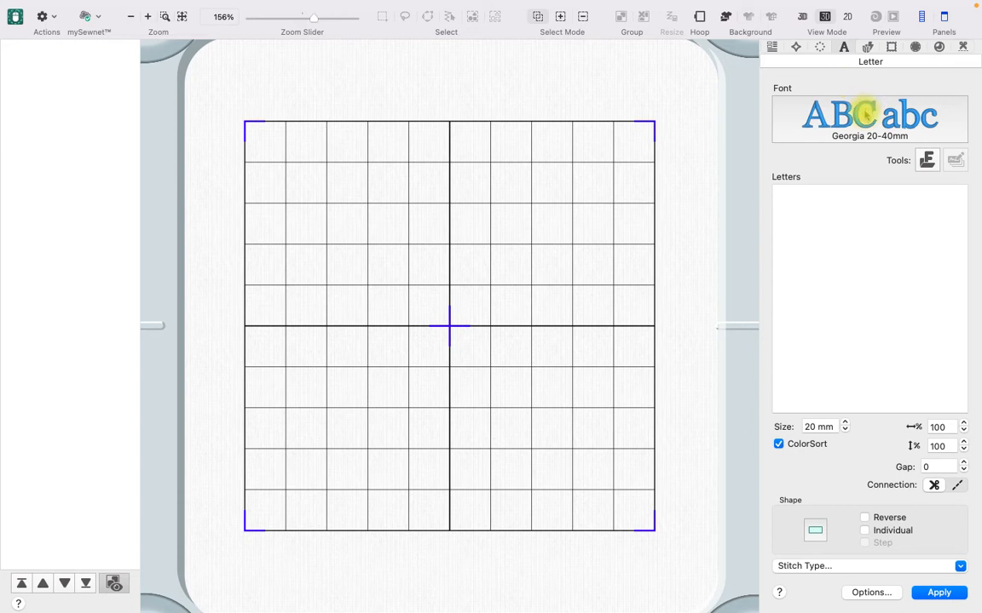
left_click(844, 128)
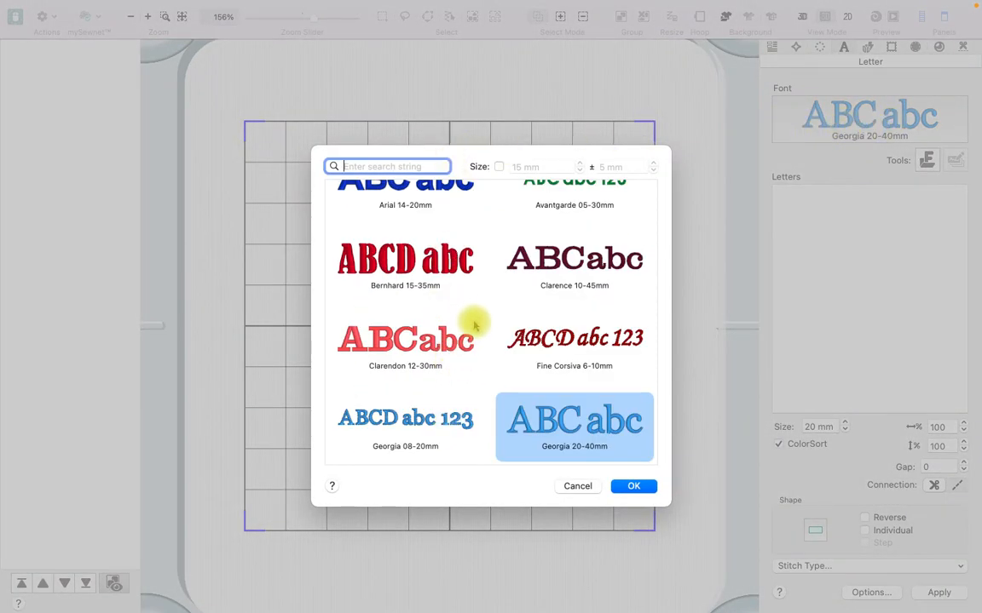
scroll(488, 340, "down", 2)
scroll(488, 340, "down", 5)
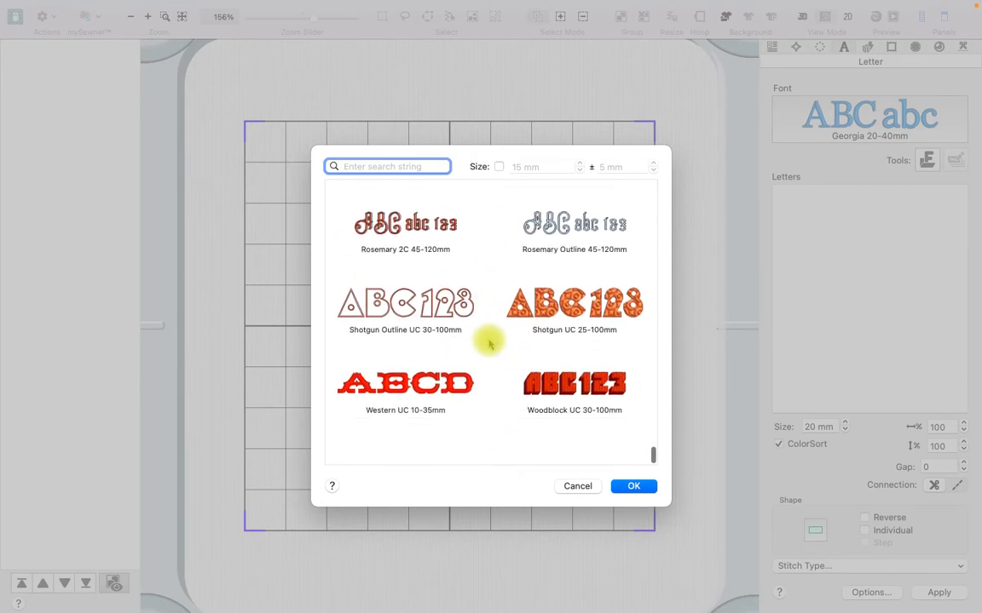
scroll(488, 343, "up", 8)
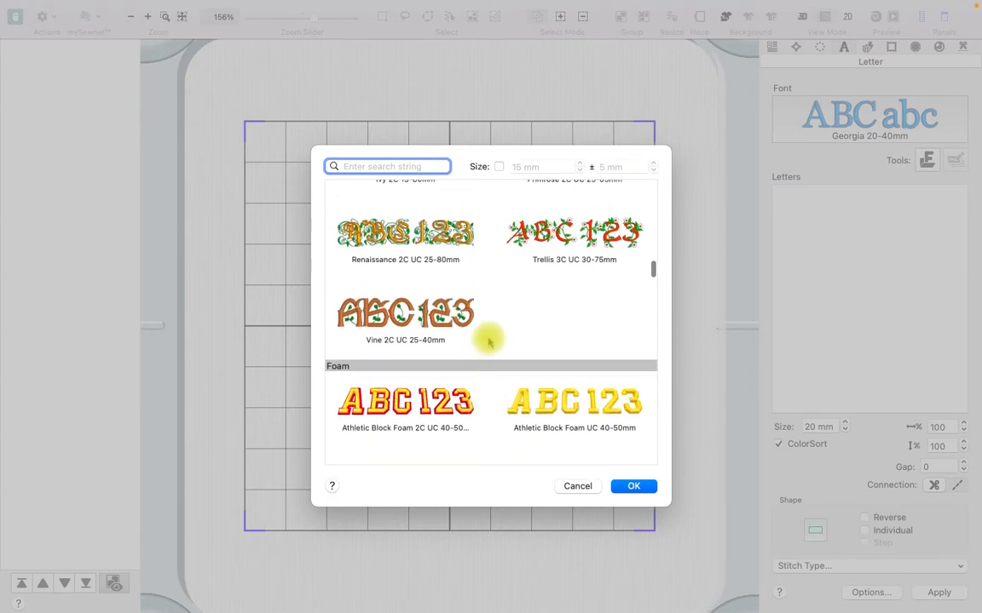
scroll(488, 341, "up", 10)
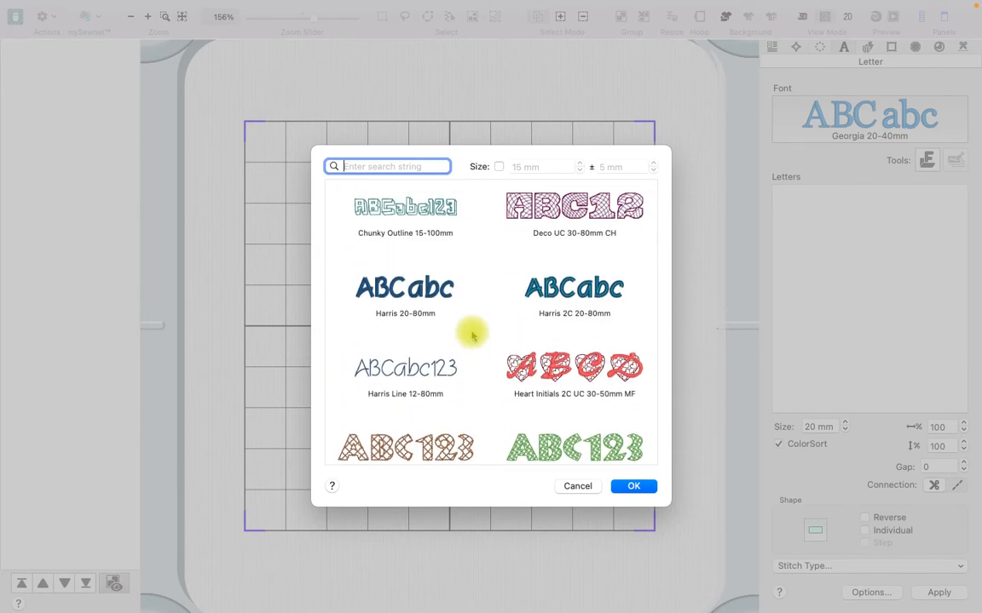
scroll(473, 336, "up", 5)
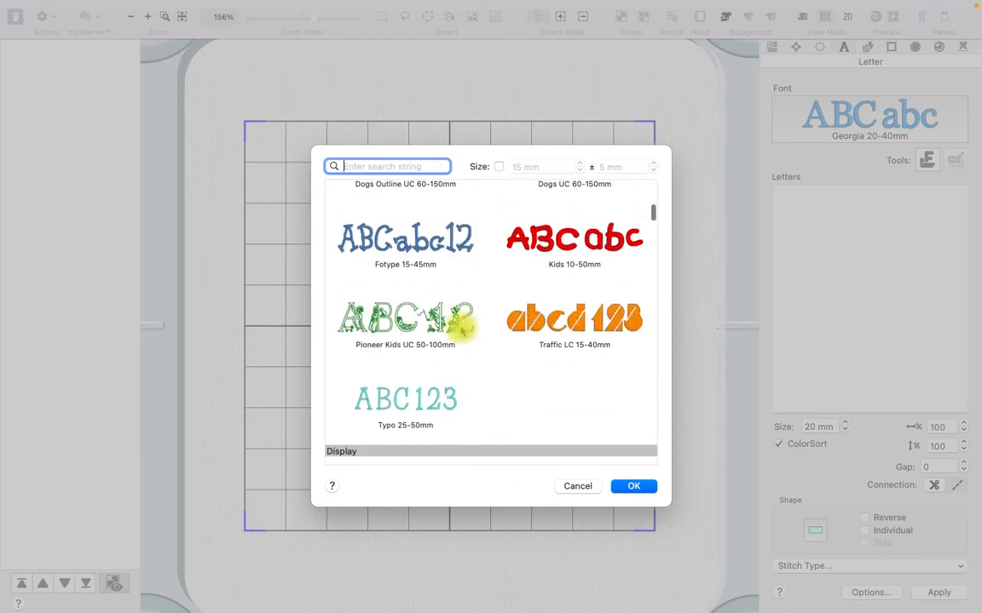
scroll(464, 328, "up", 15)
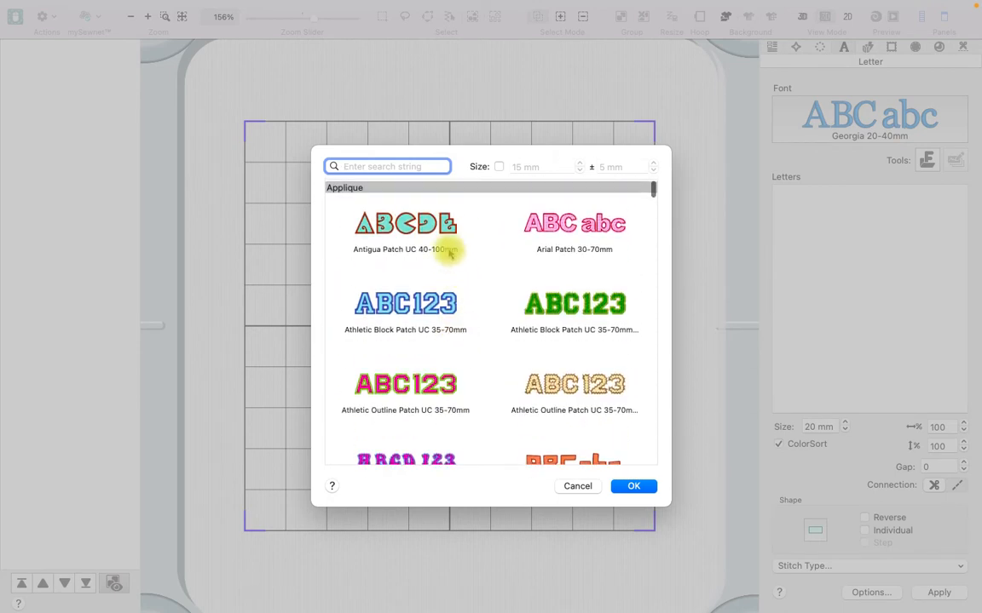
left_click(586, 487)
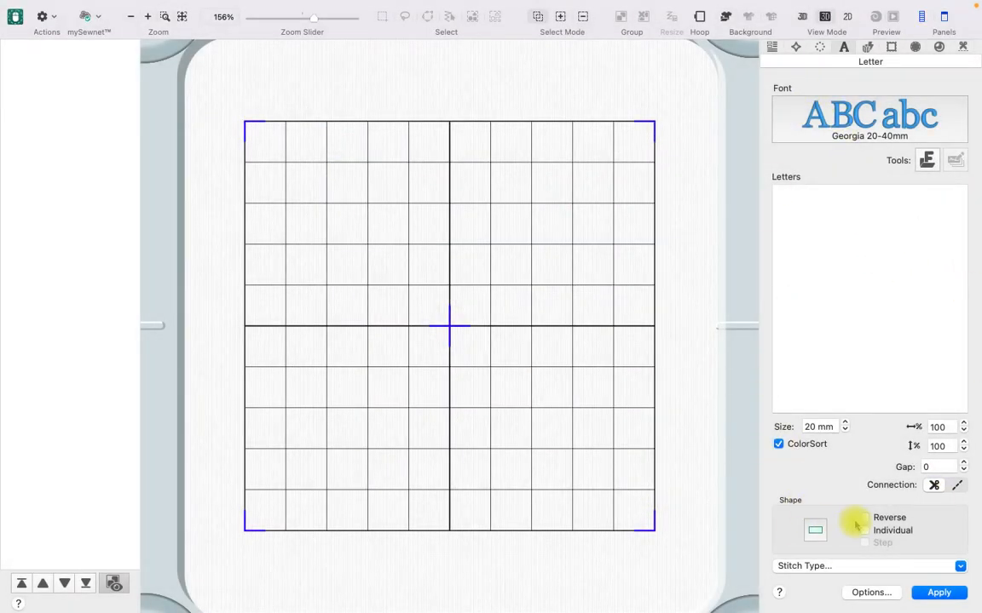
Step: Browse the SuperDesign designs in the Animals category down to the Silhouettes 3 group
left_click(868, 47)
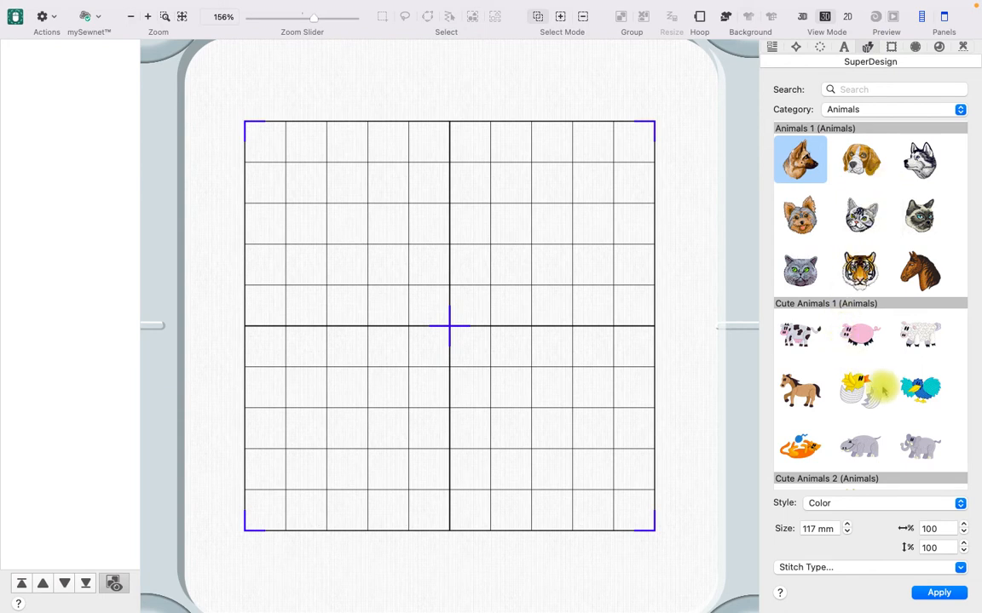
scroll(883, 390, "down", 10)
scroll(883, 389, "down", 10)
scroll(884, 391, "down", 5)
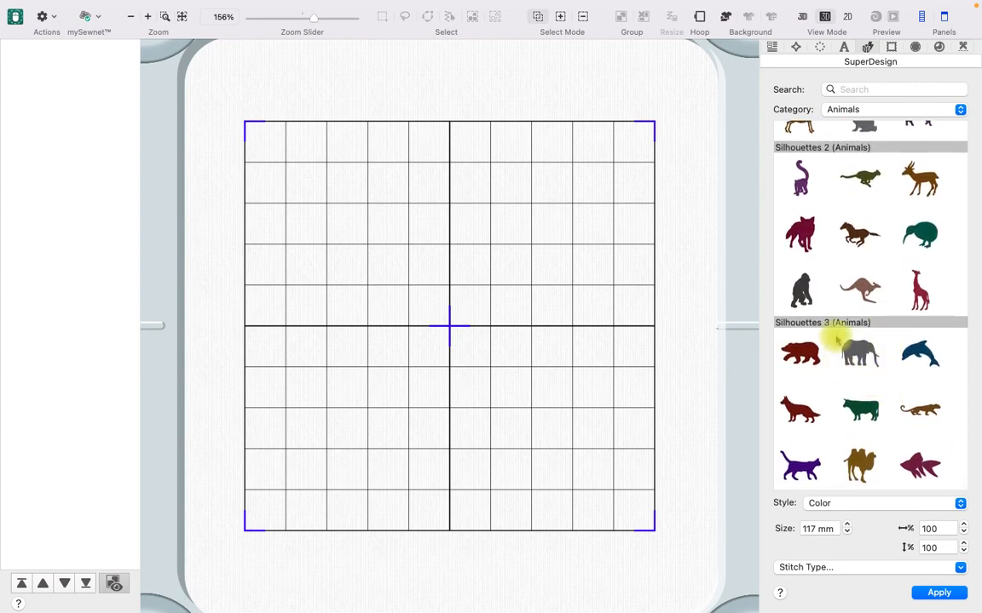
scroll(869, 354, "down", 1)
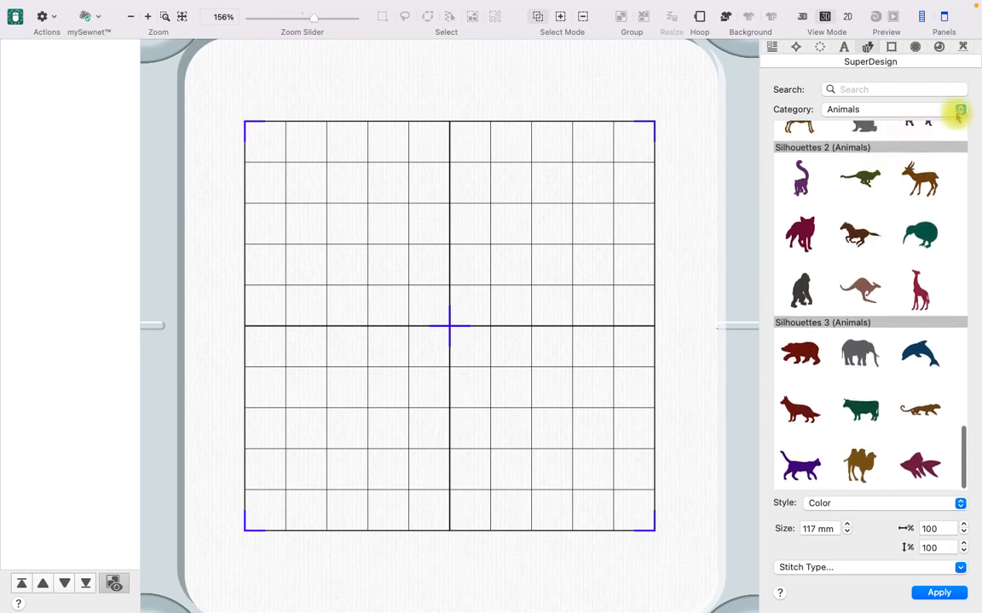
Step: Set the SuperDesign category to All and select the green crocodile from the Cute Animals 3 group
left_click(958, 111)
left_click(864, 96)
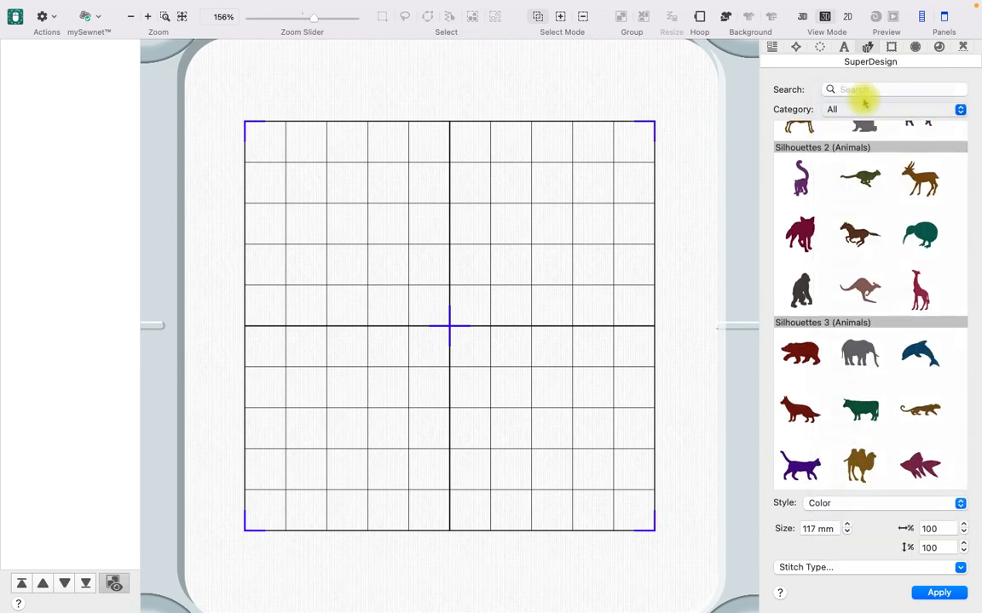
scroll(891, 372, "down", 15)
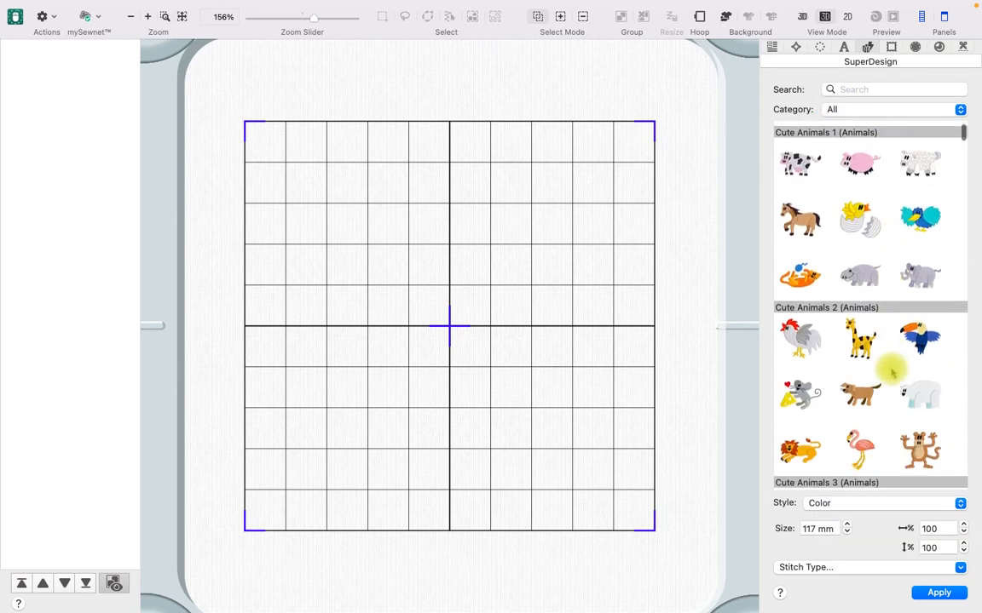
scroll(891, 373, "down", 5)
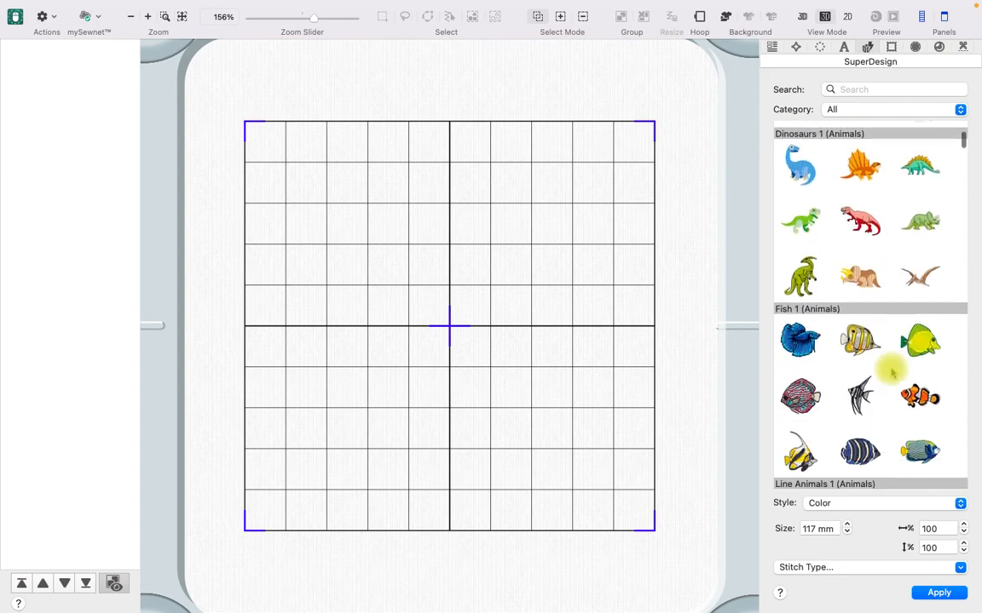
scroll(891, 373, "up", 10)
scroll(892, 372, "down", 1)
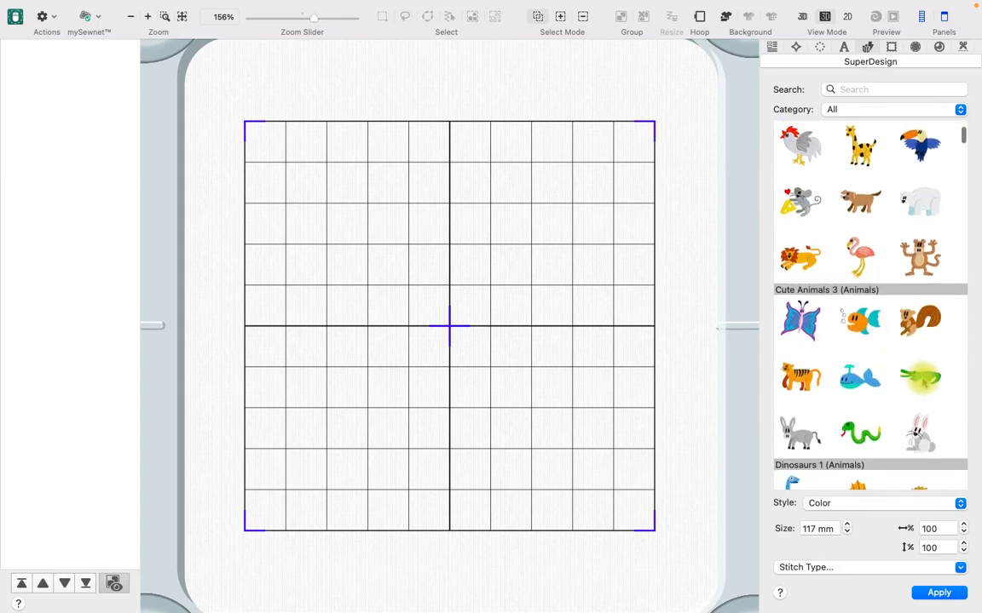
left_click(920, 378)
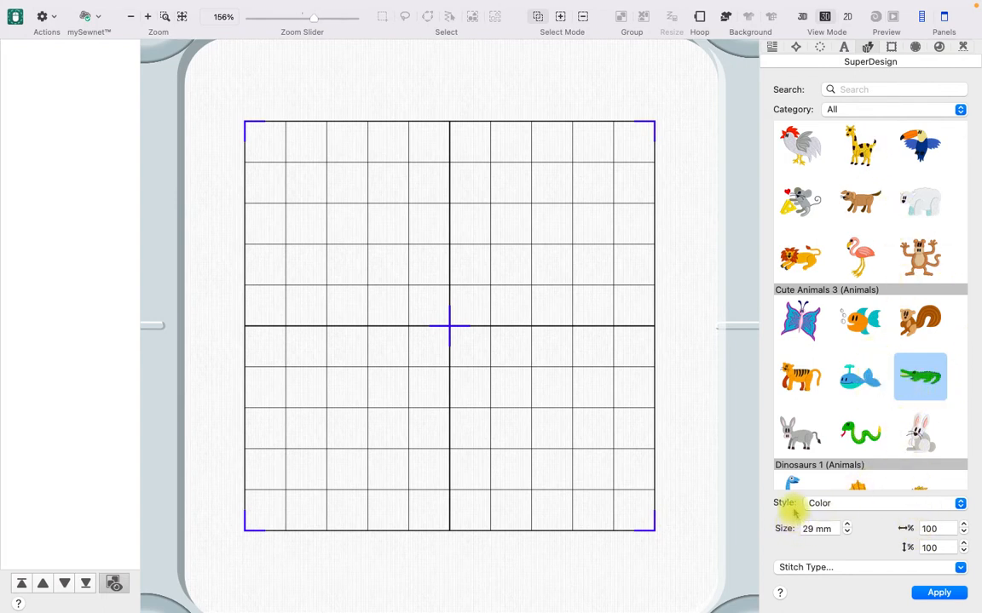
Step: Preview the crocodile design in the Line style and return the style to Color
left_click(957, 503)
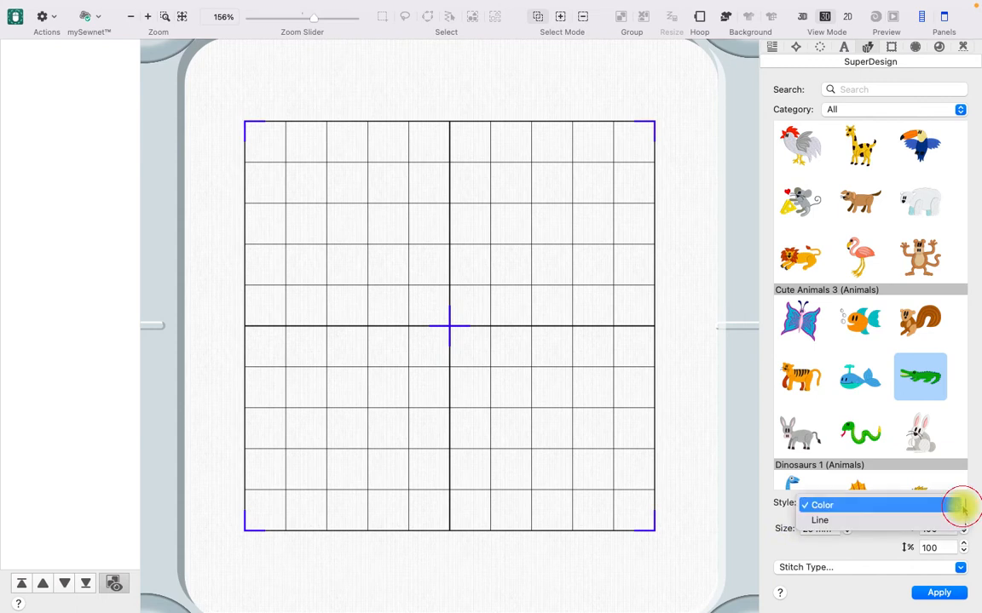
left_click(848, 521)
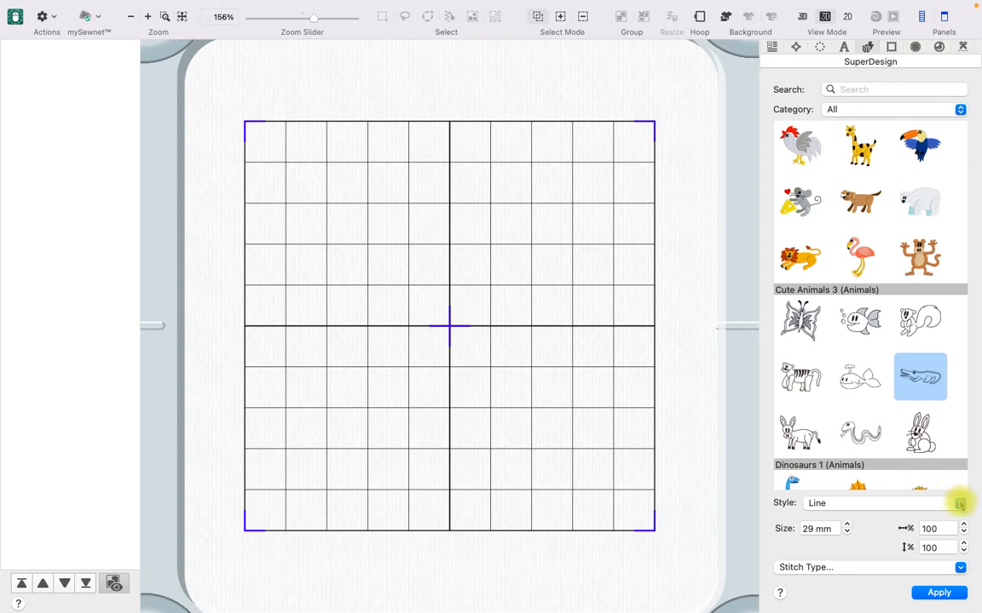
left_click(957, 502)
left_click(867, 492)
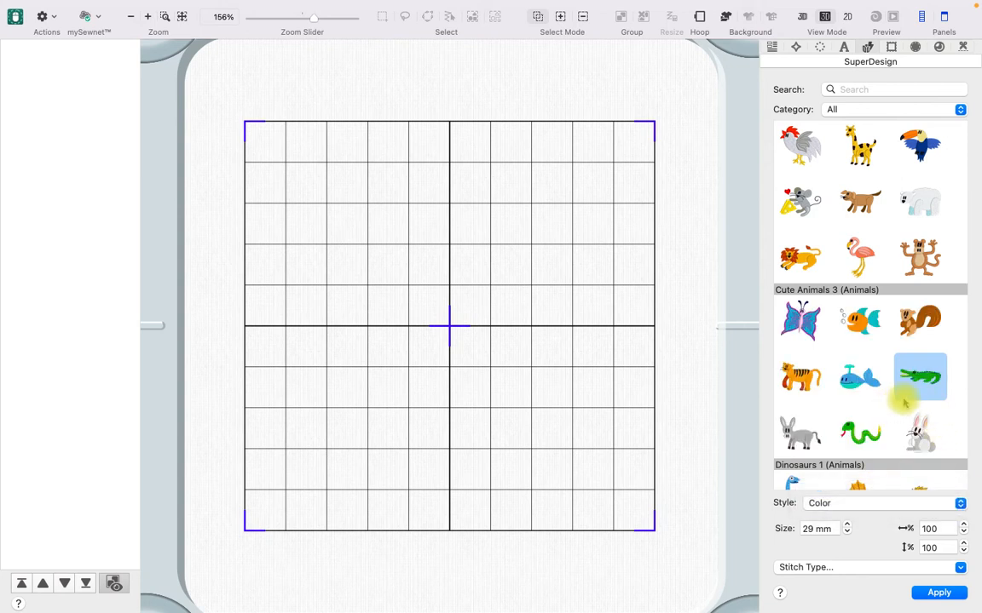
Step: Insert the crocodile into the hoop at a size of 110 mm, accepting the Satin Column 1 stitch settings
left_click(814, 529)
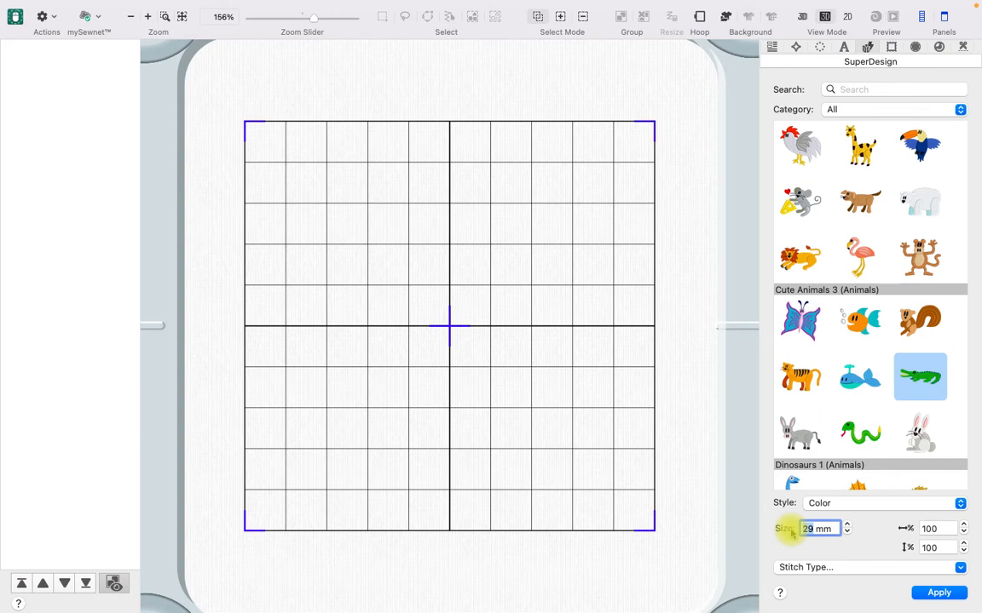
type("110")
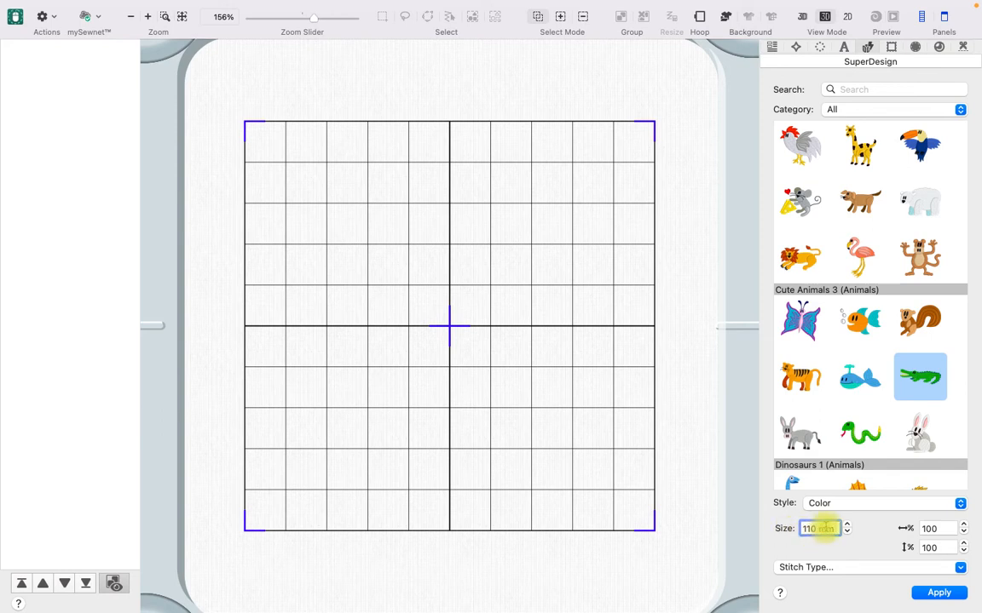
left_click(959, 567)
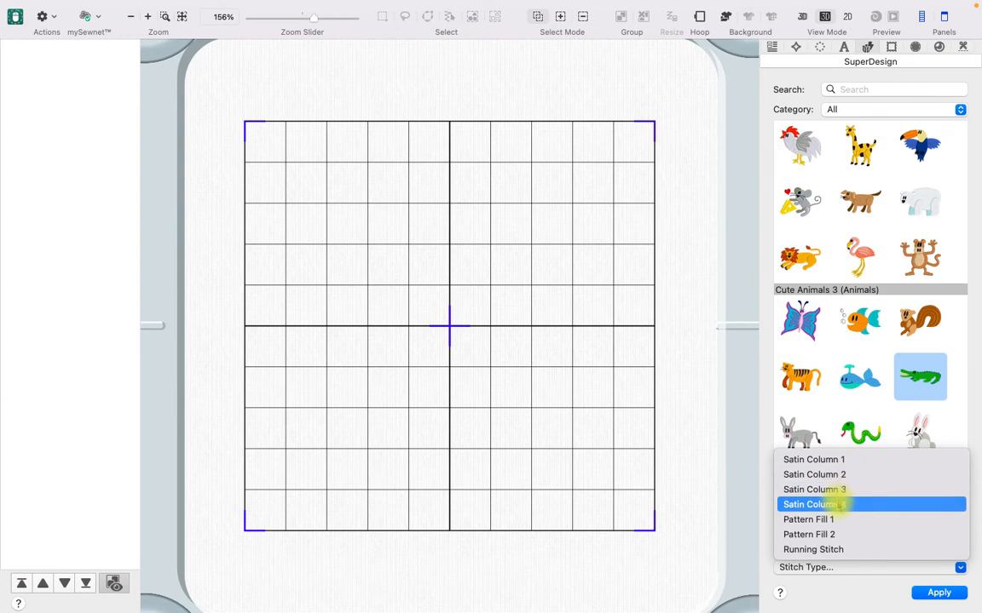
left_click(831, 460)
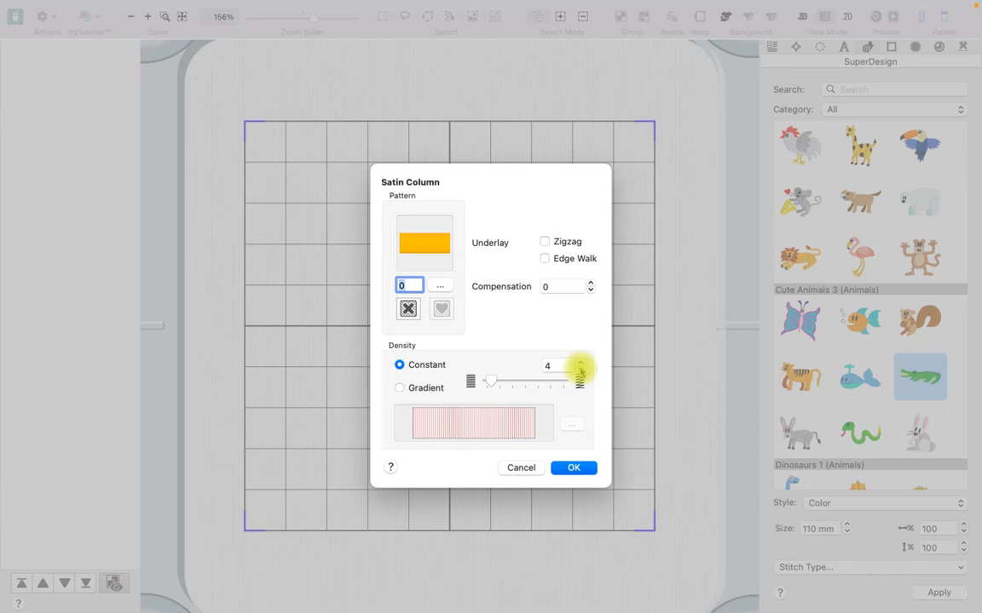
left_click(571, 468)
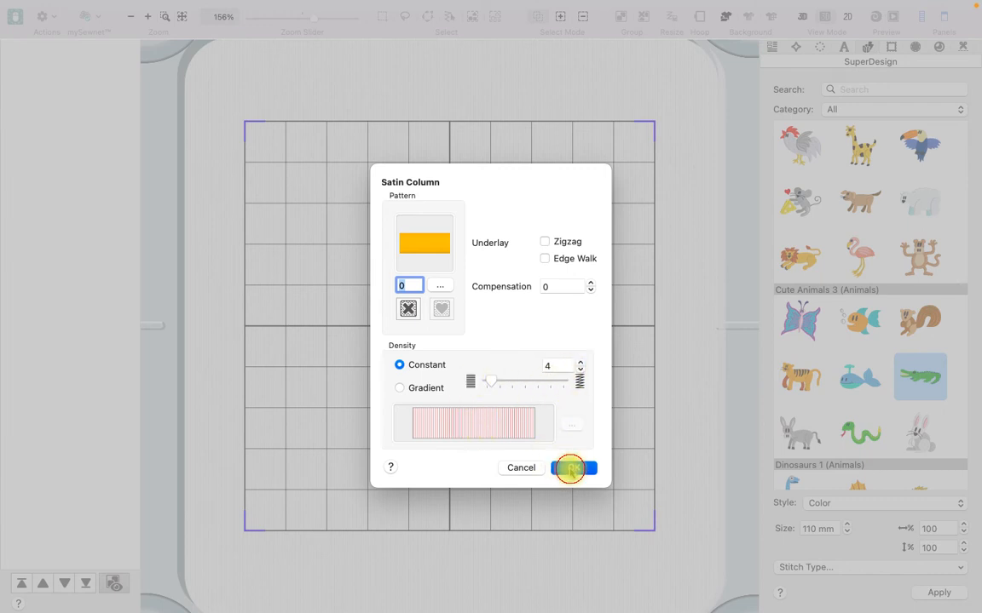
left_click(938, 596)
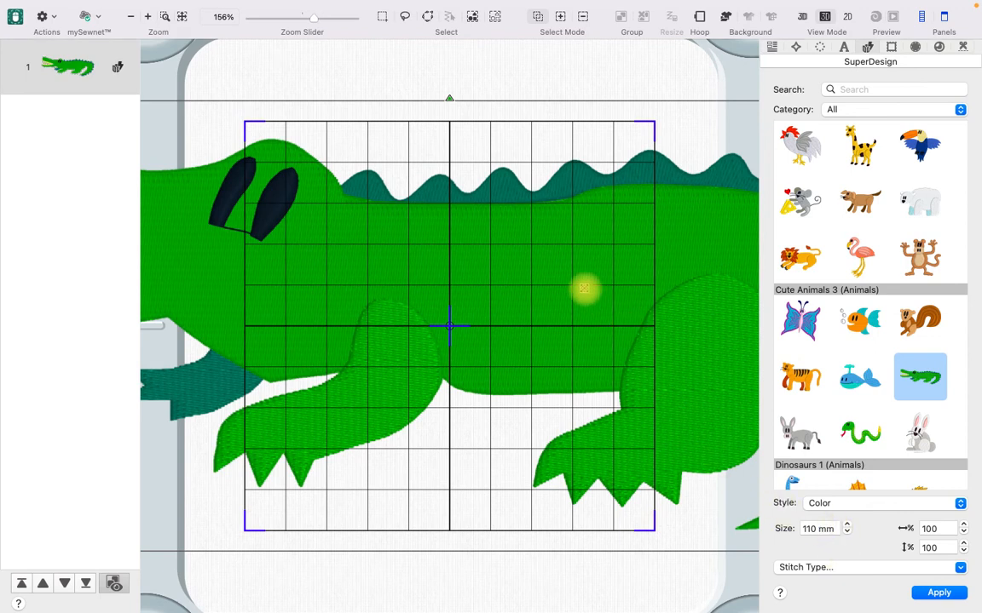
Step: Delete the oversized crocodile design from the hoop
right_click(584, 290)
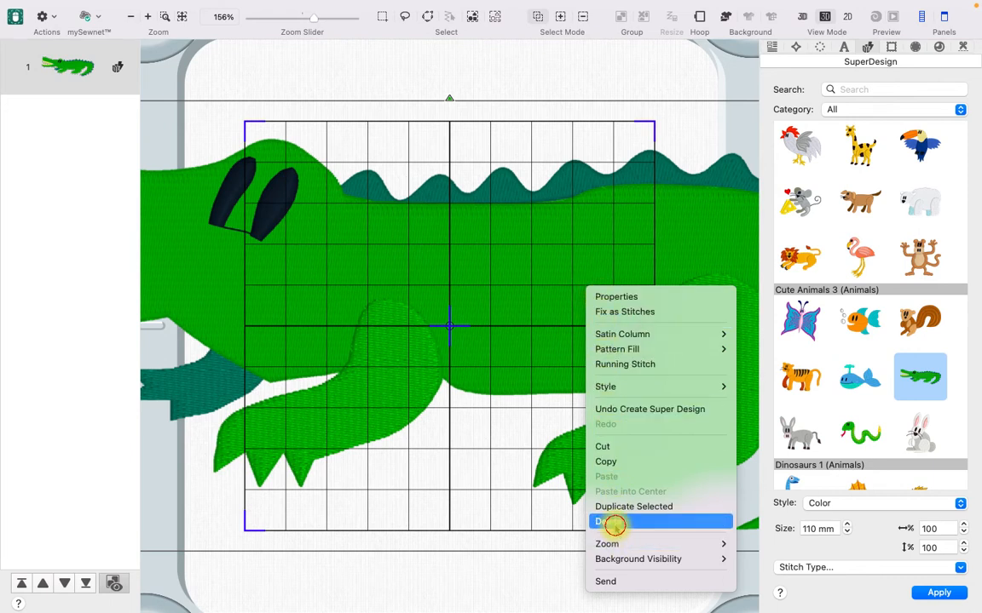
left_click(613, 523)
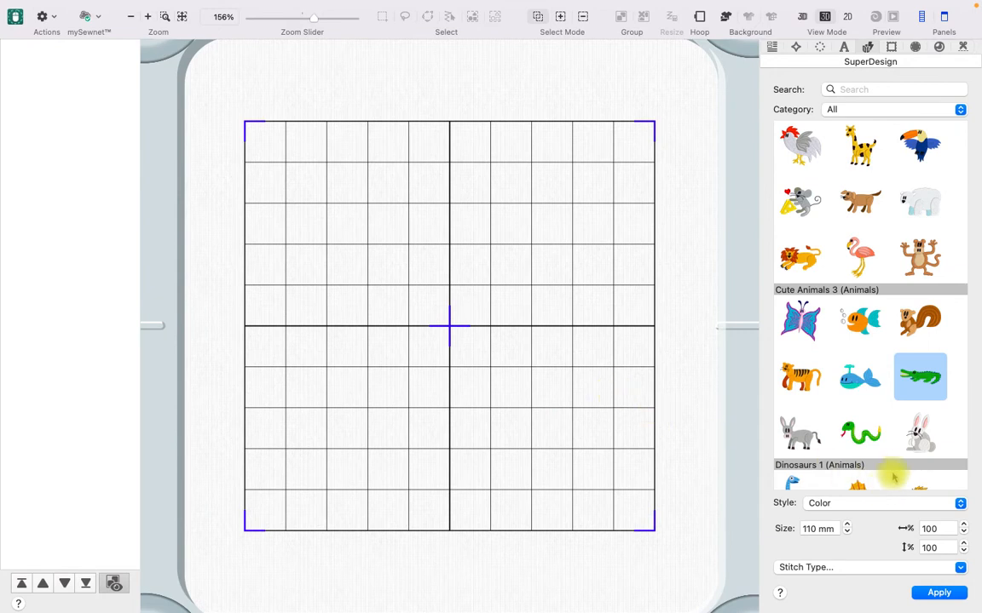
Step: Try the selected crocodile in the hoop at a size of 80 mm
left_click(806, 528)
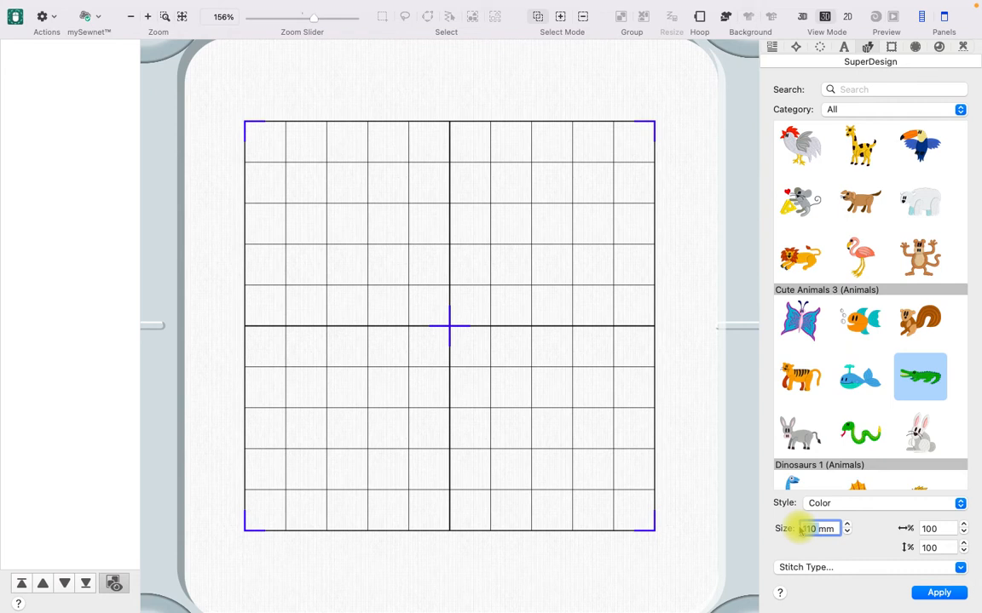
triple_click(806, 528)
type("80mm")
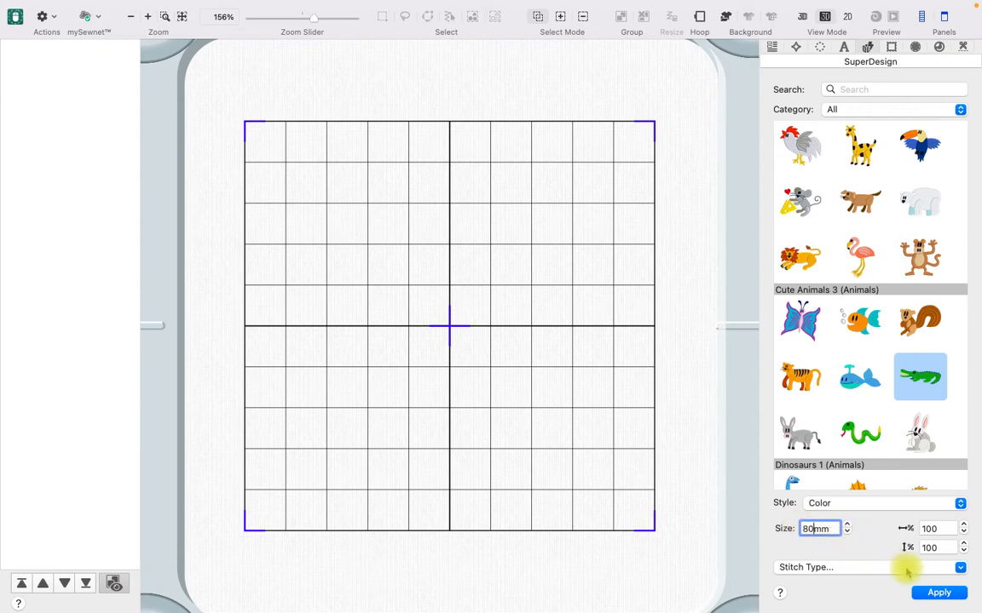
left_click(937, 592)
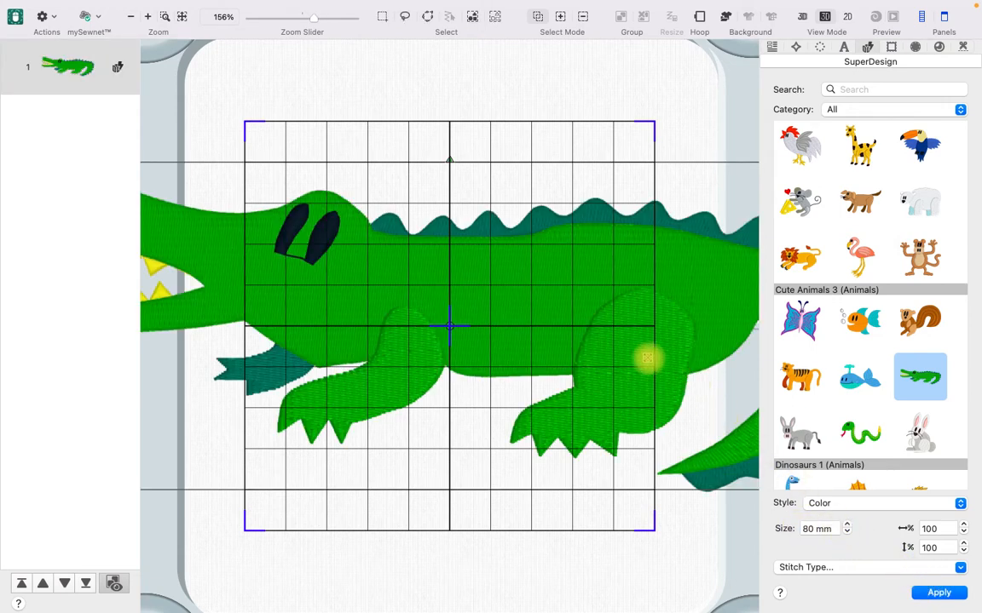
Step: Delete the 80 mm crocodile design from the hoop
left_click(580, 356)
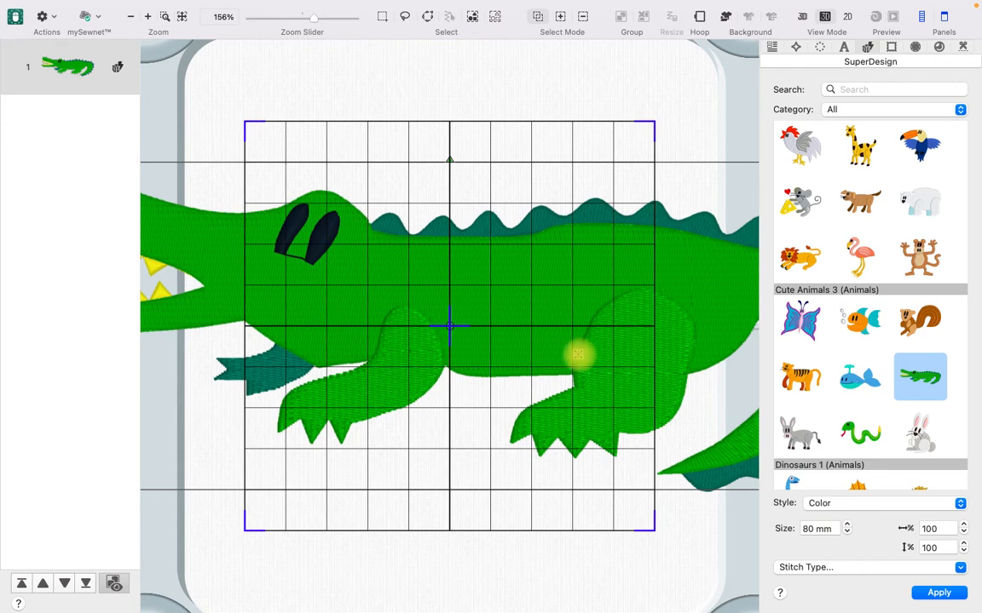
right_click(578, 354)
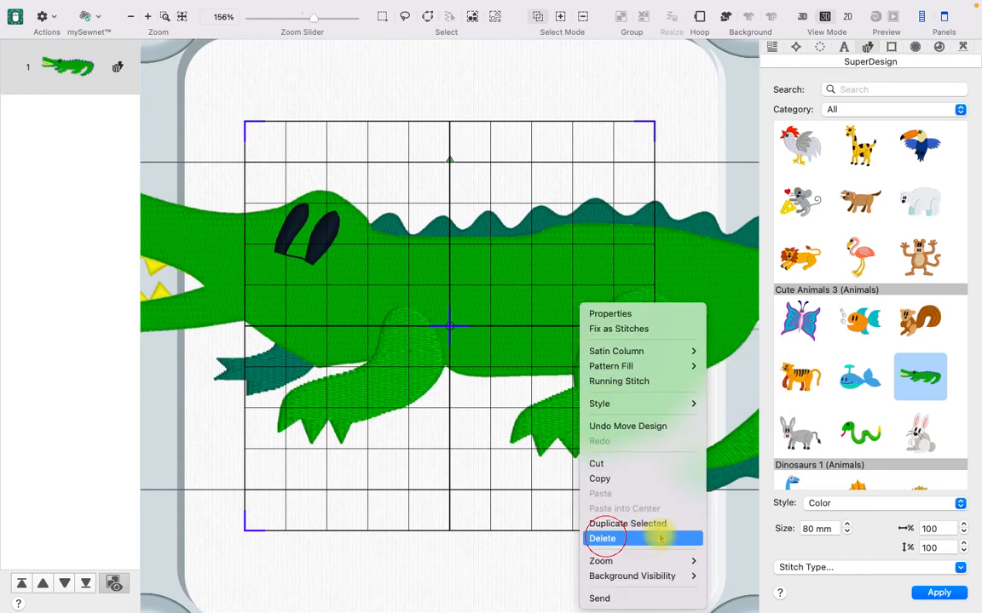
left_click(618, 538)
Step: Insert the crocodile at a size of 30 mm and move it up onto the hoop's horizontal centre line
left_click(812, 528)
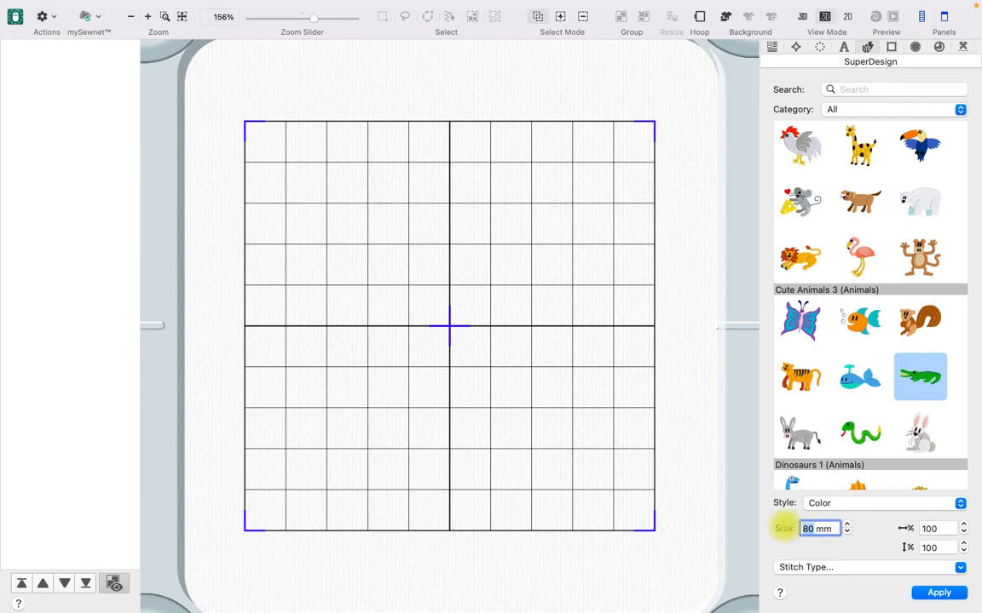
type("30")
left_click(937, 593)
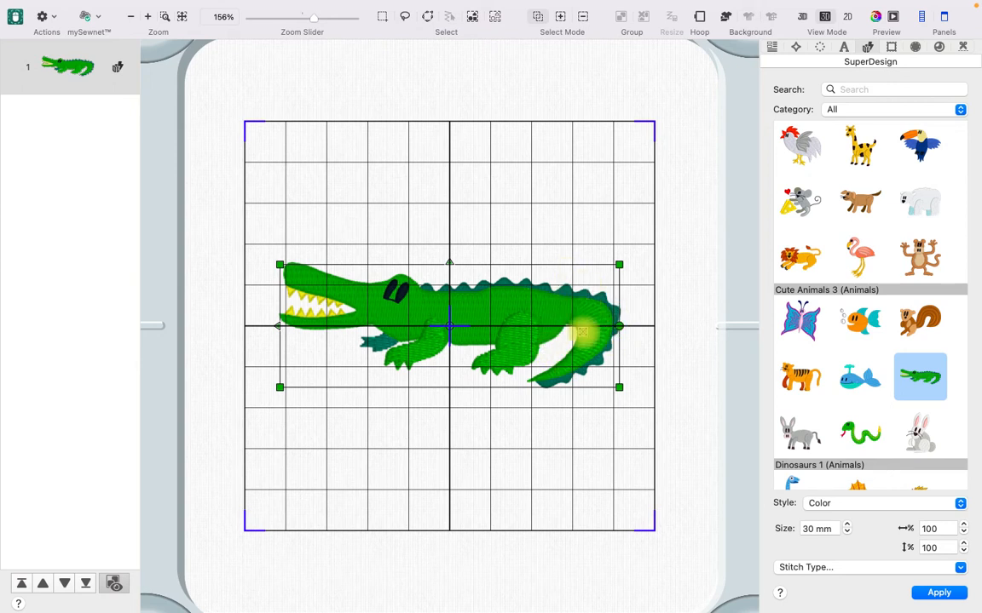
left_click_drag(575, 305, 574, 246)
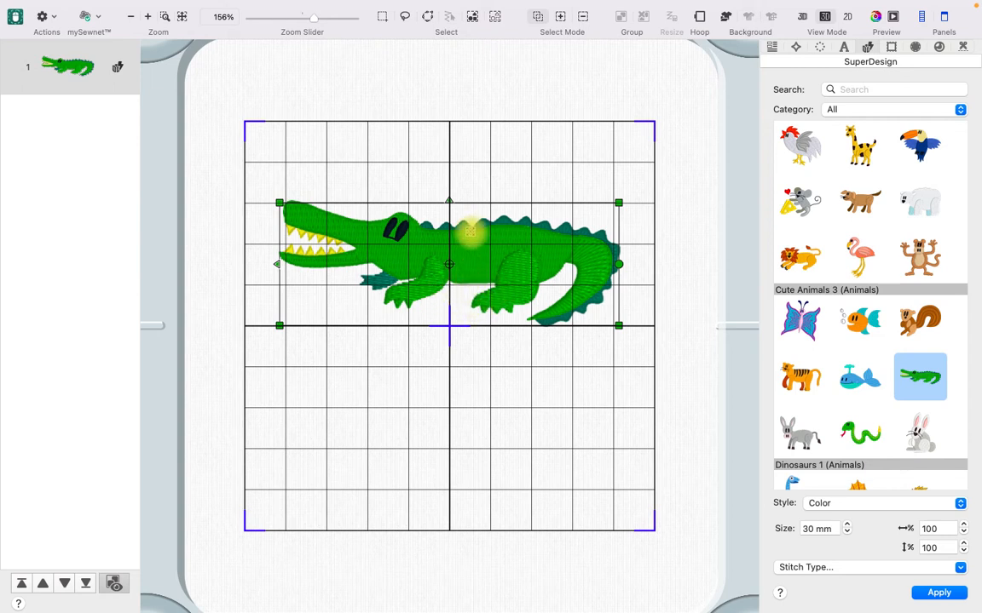
Step: Review the grid size, overlap removal and appliqué piece margin options in the program preferences, leaving them as they are
mouse_move(13, 4)
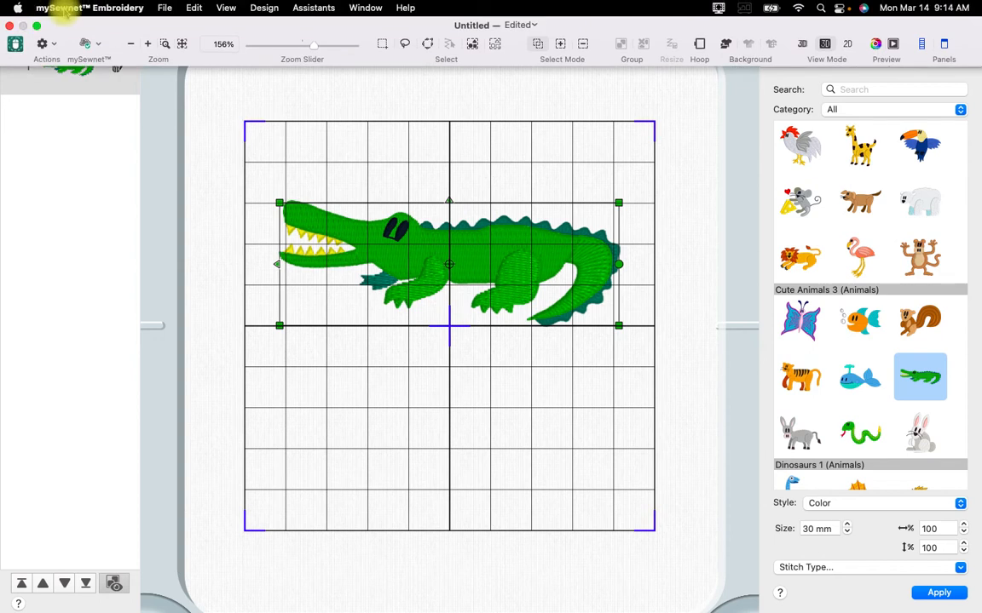
left_click(65, 8)
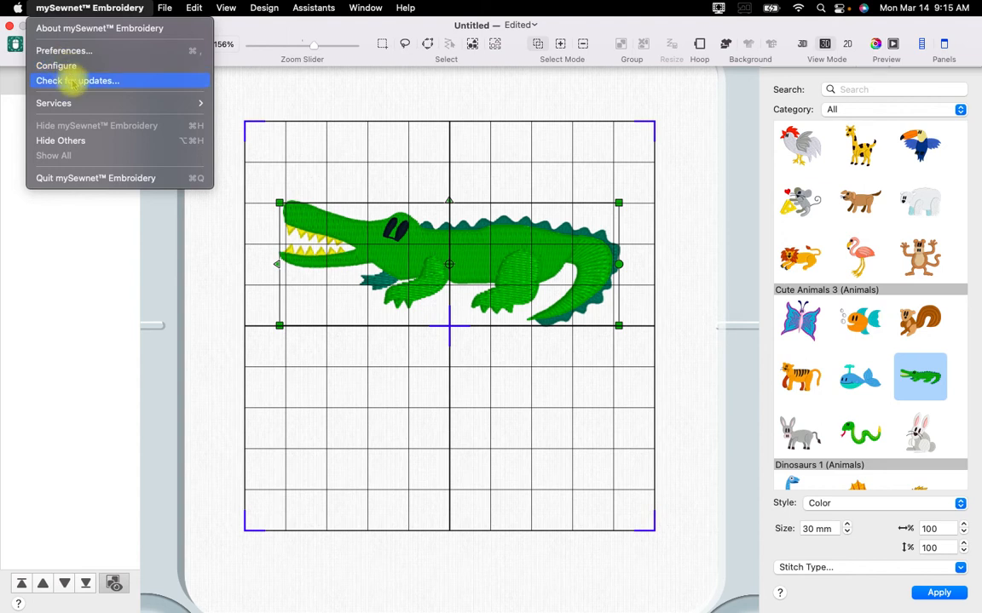
mouse_move(77, 106)
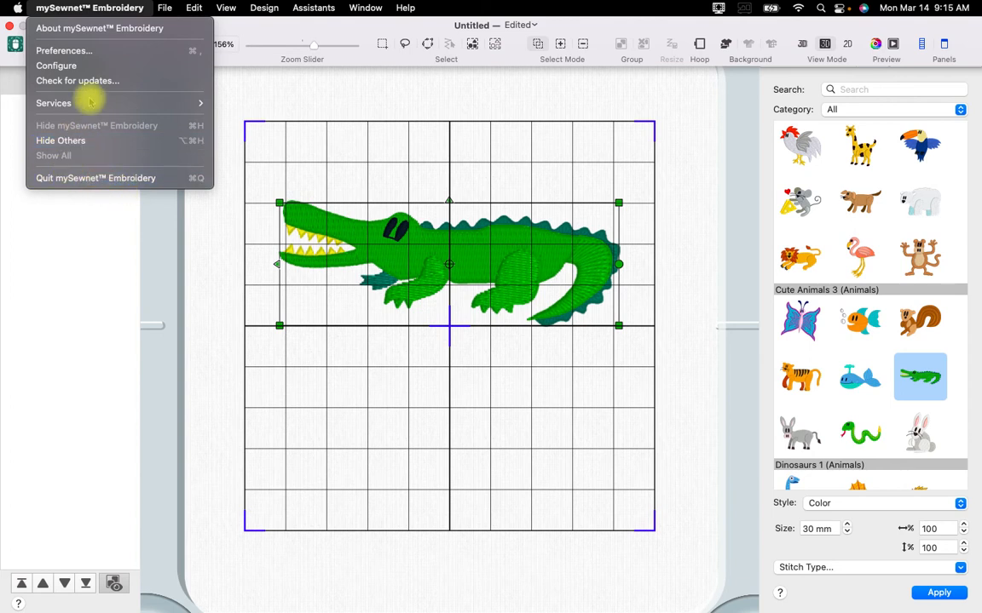
left_click(66, 50)
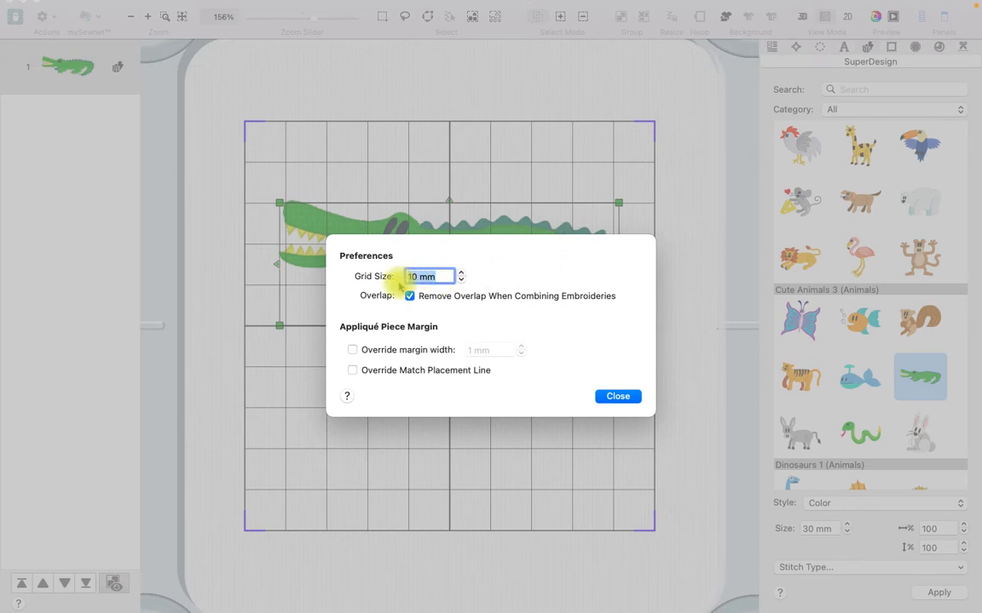
mouse_move(420, 287)
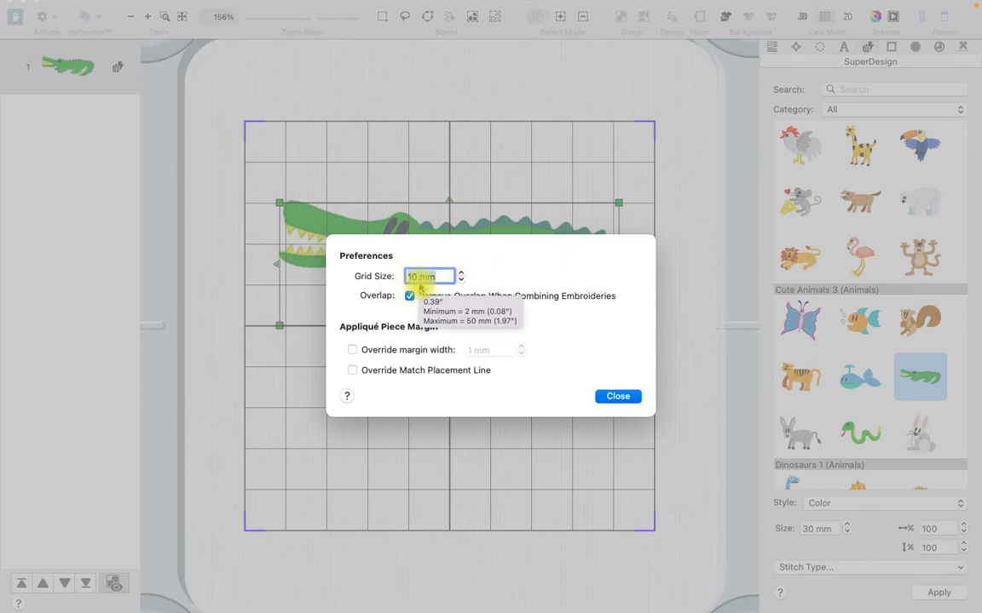
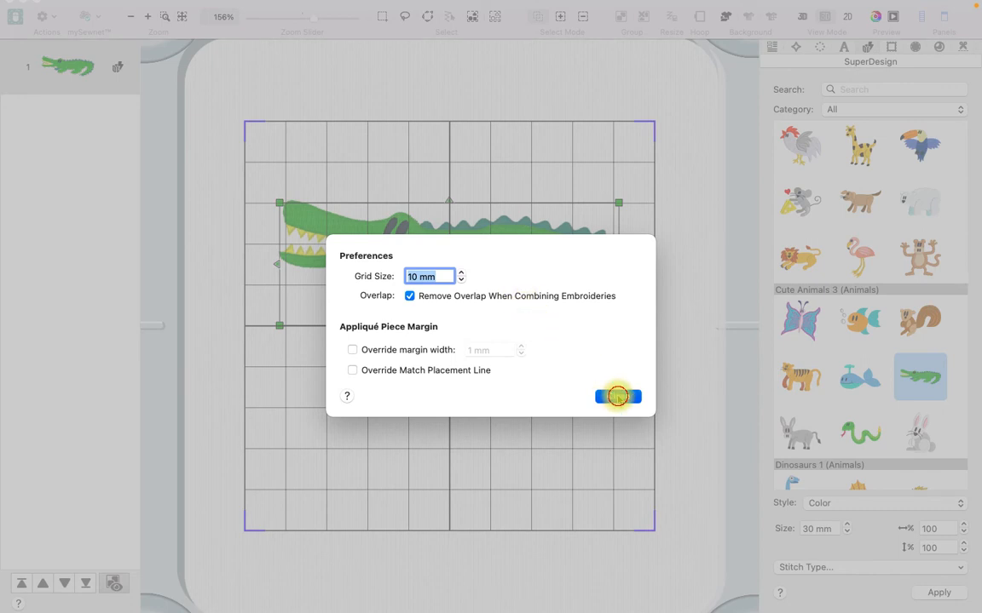
left_click(617, 395)
left_click(68, 7)
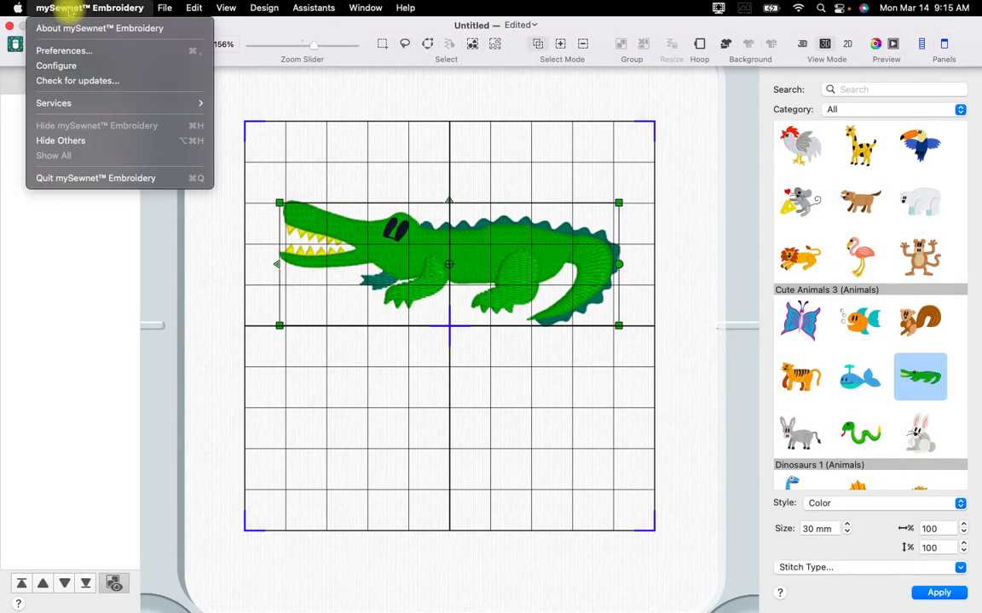
left_click(65, 51)
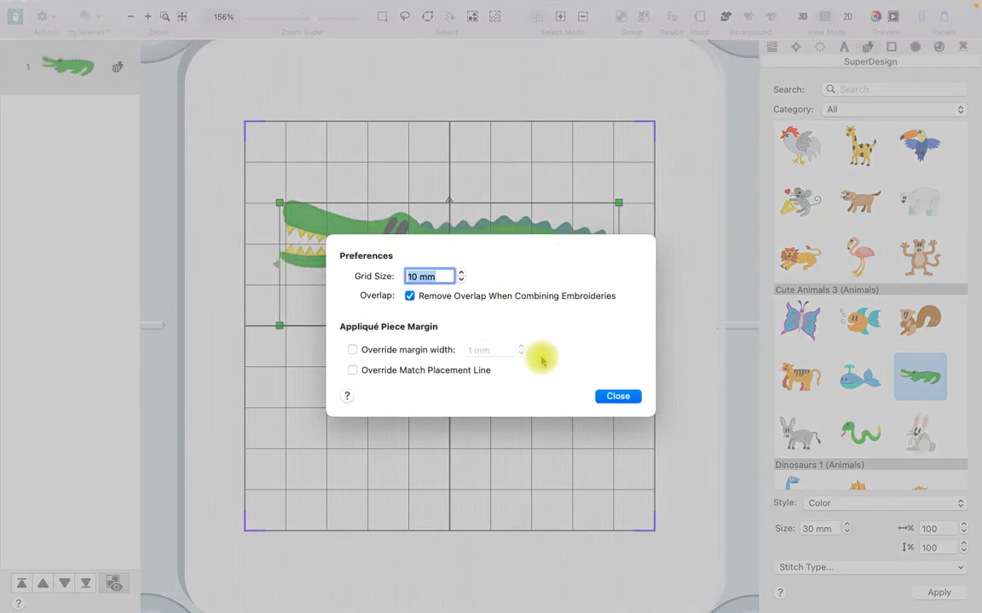
left_click(606, 396)
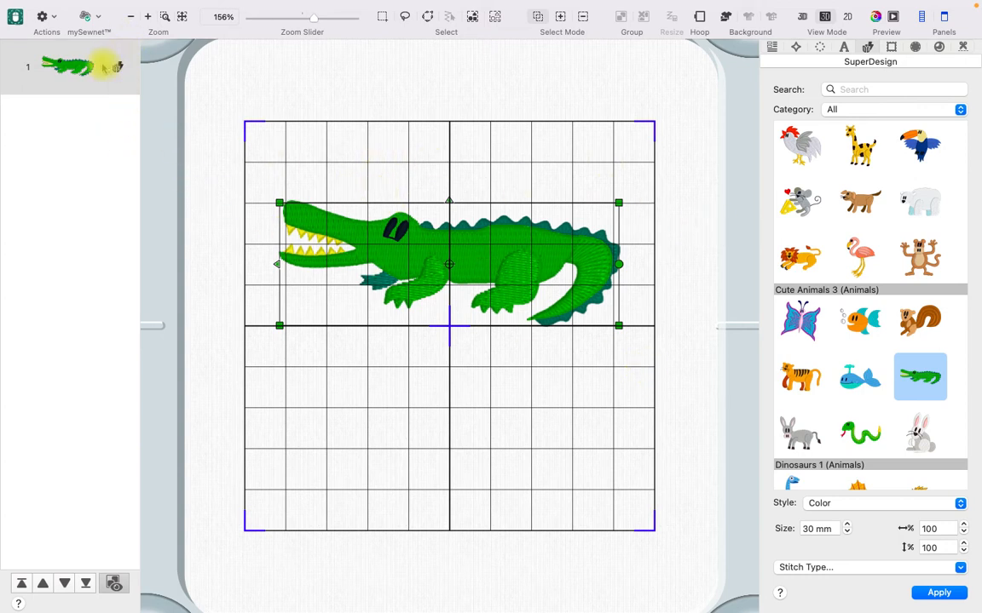
Step: Move the crocodile into the hoop's lower half and place the Cute Animals 3 fish, sized 15 mm, above its snout
left_click_drag(460, 263, 489, 396)
left_click(860, 321)
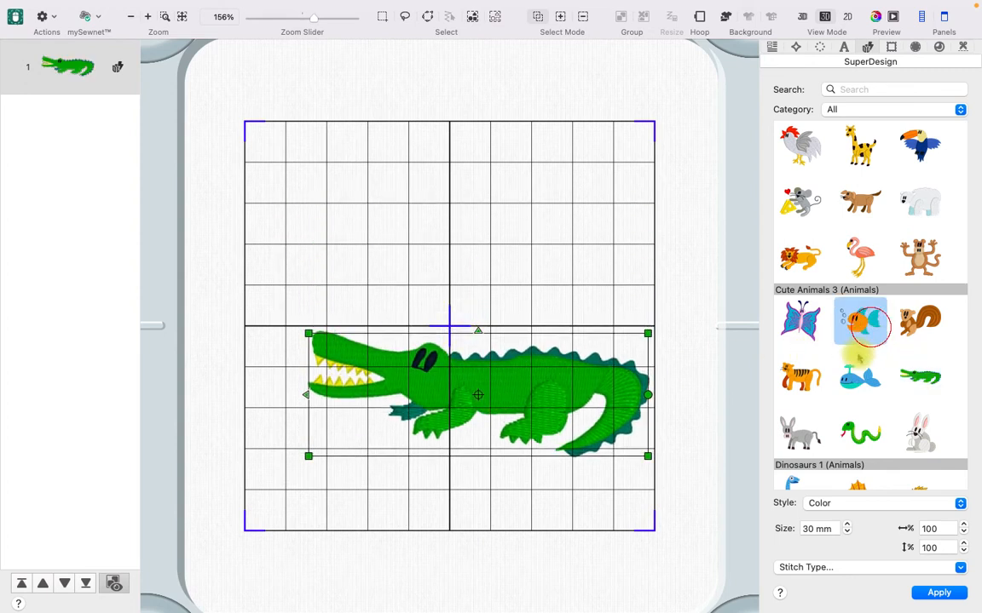
double_click(811, 528)
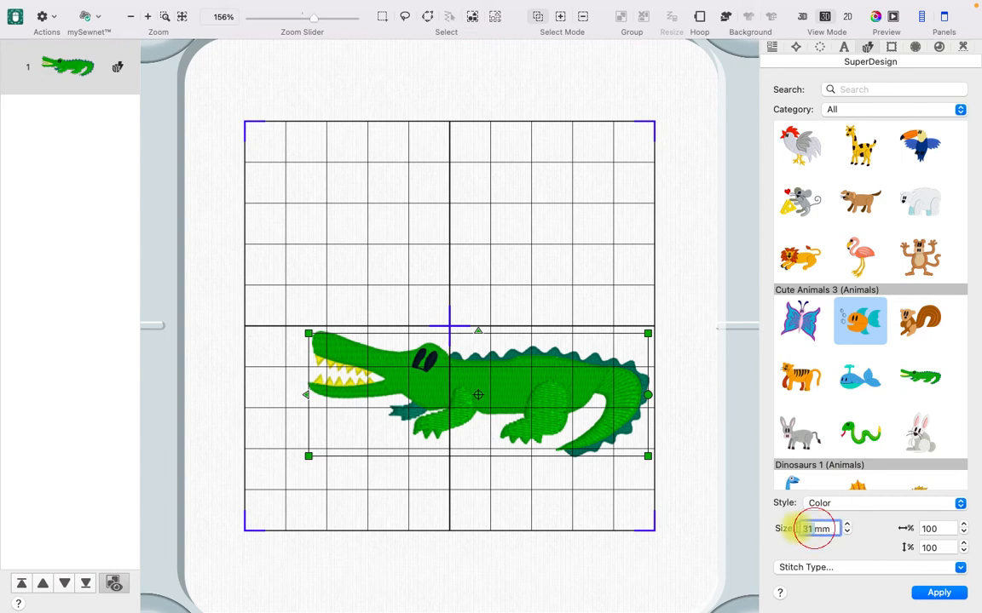
type("15")
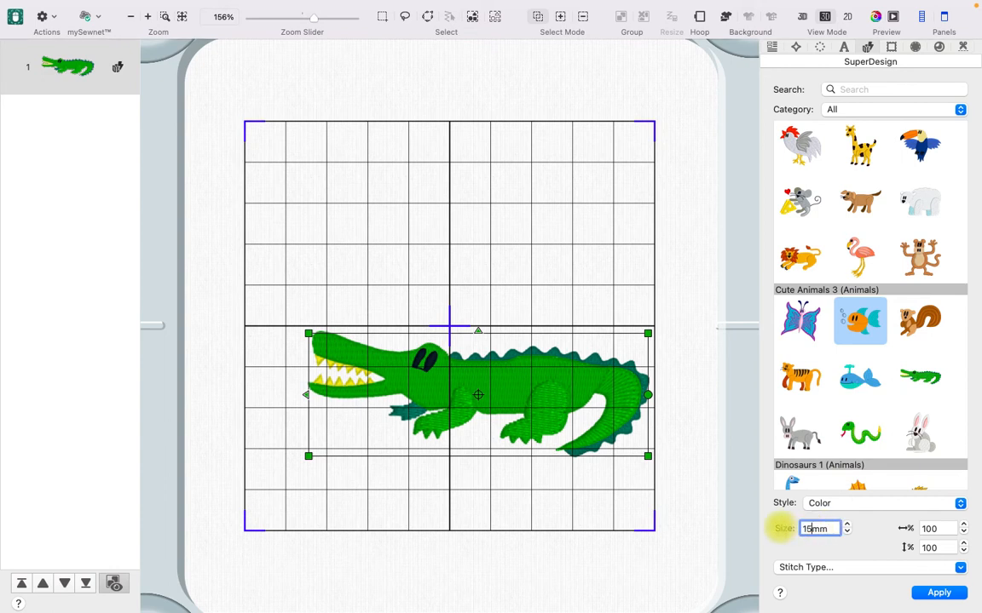
left_click(936, 594)
left_click_drag(473, 332, 336, 293)
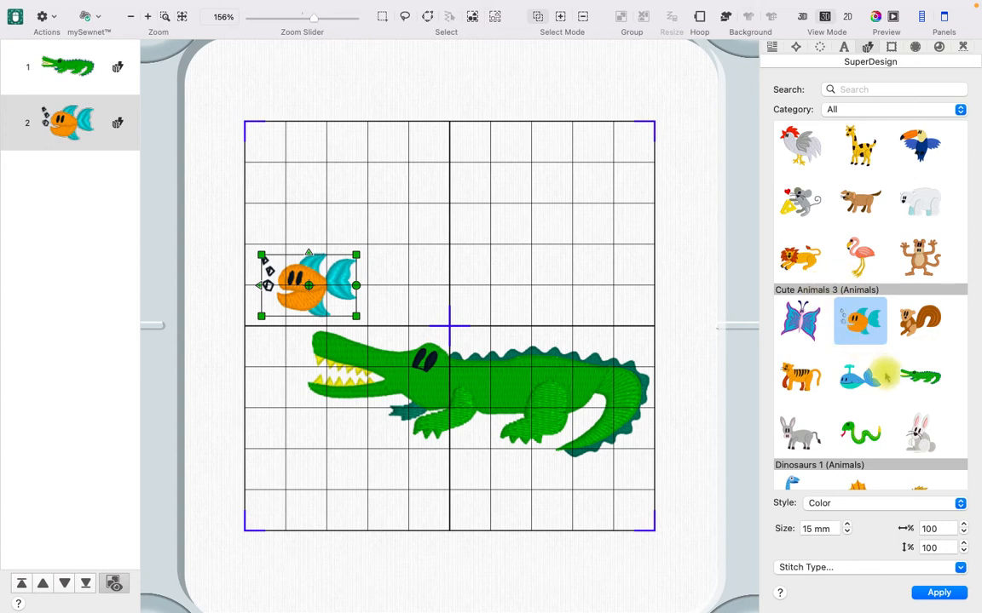
Step: Insert the toucan from Cute Animals 2 at a size of 20 mm and position it in the hoop's upper right area
scroll(887, 373, "down", 2)
scroll(887, 372, "up", 10)
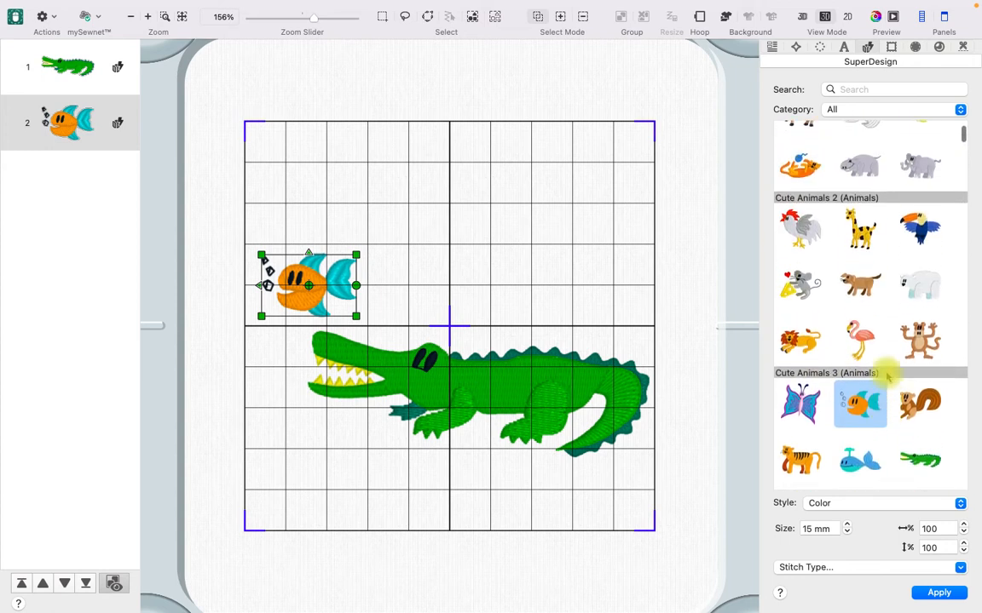
scroll(887, 372, "up", 3)
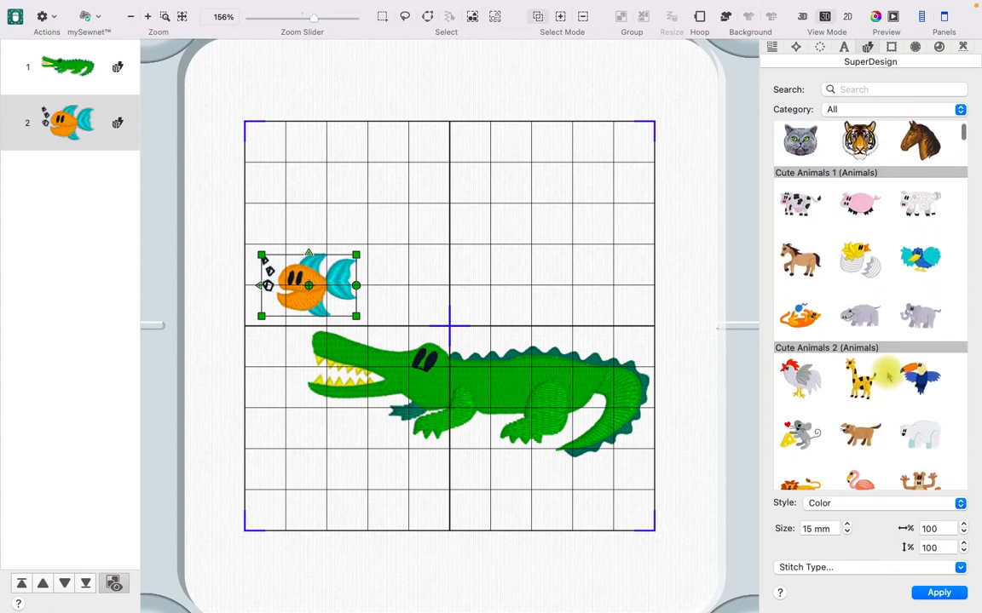
left_click(918, 337)
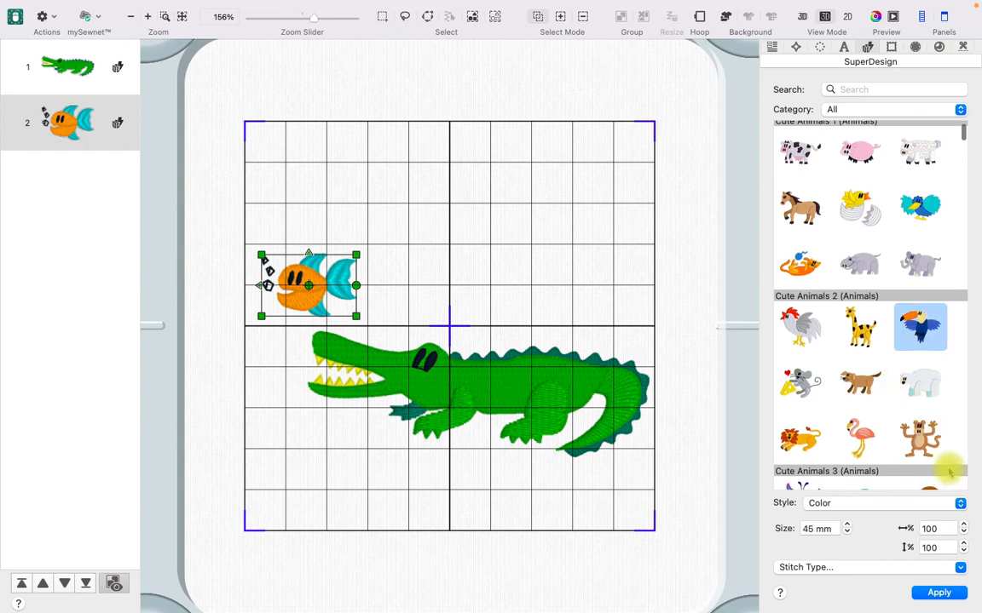
left_click(847, 534)
left_click(817, 530)
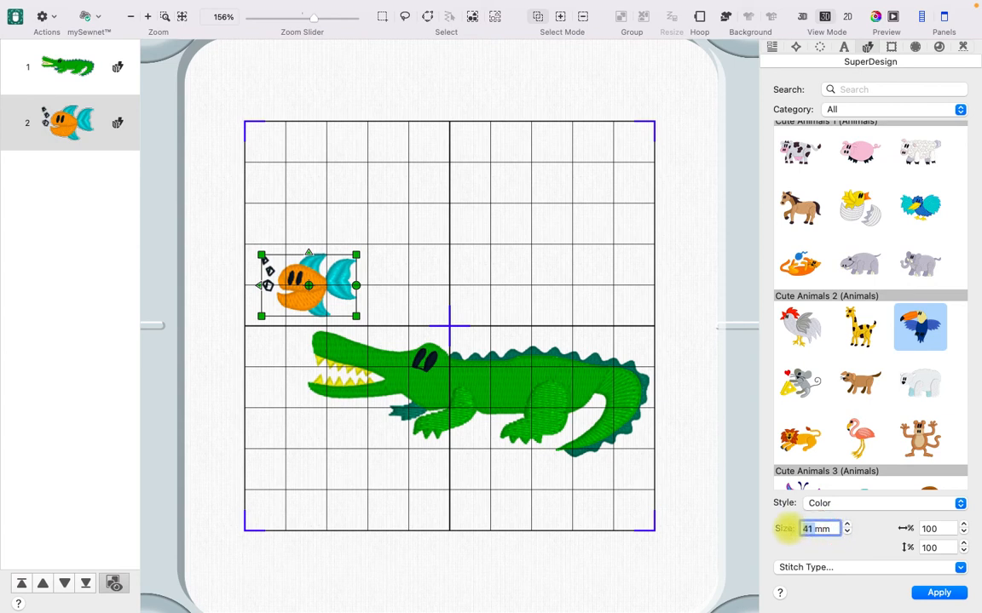
type("20")
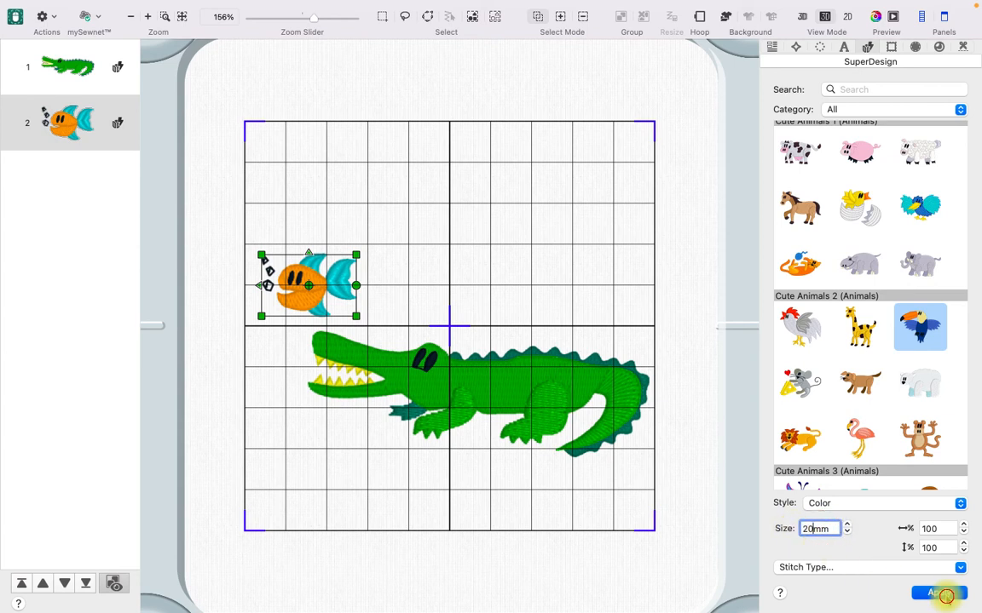
left_click(942, 593)
left_click_drag(610, 197, 620, 187)
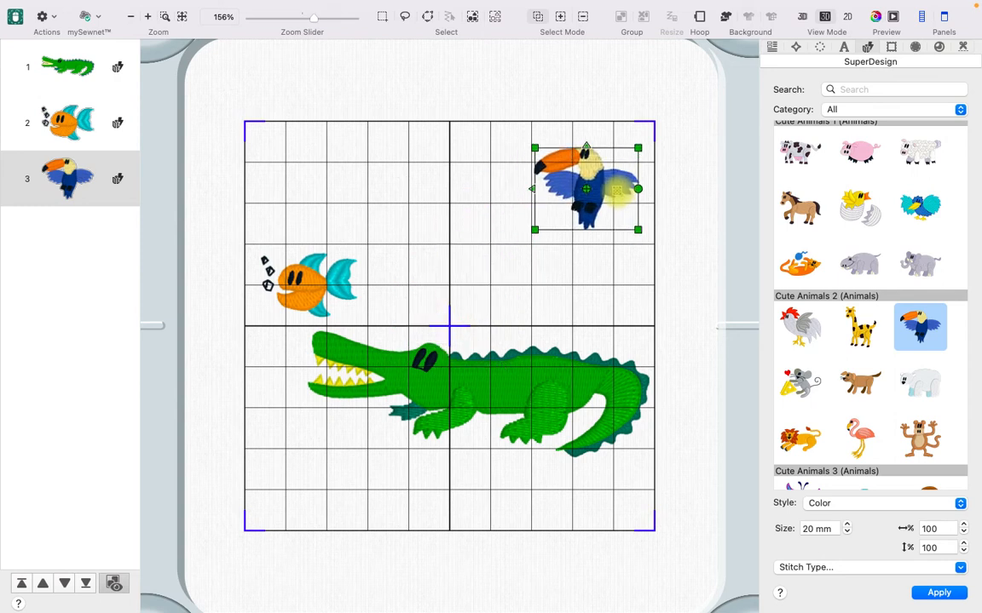
Step: Clear the selection and select the fish, the toucan and the crocodile one at a time in the hoop
left_click(555, 275)
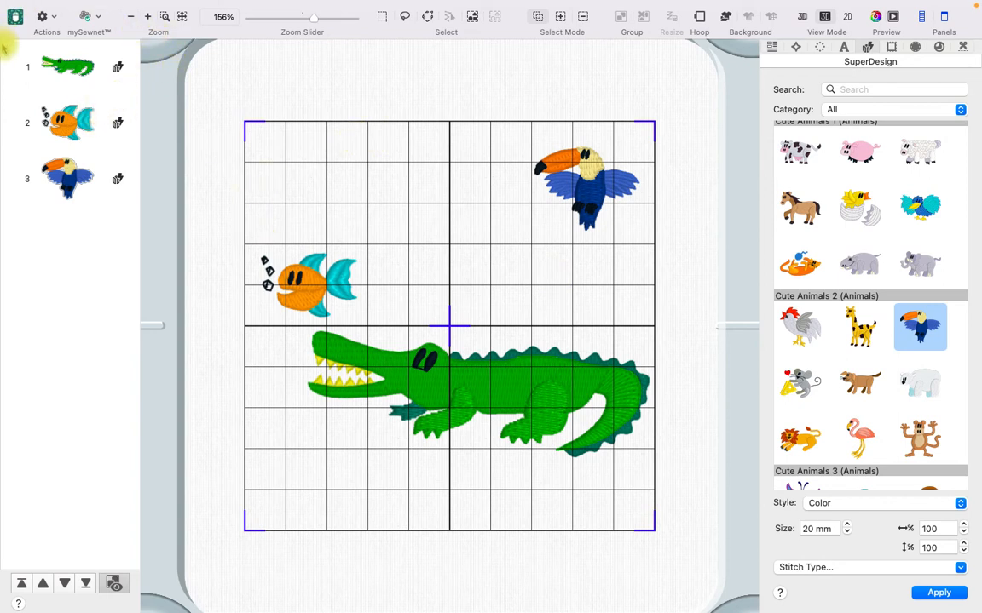
left_click(282, 264)
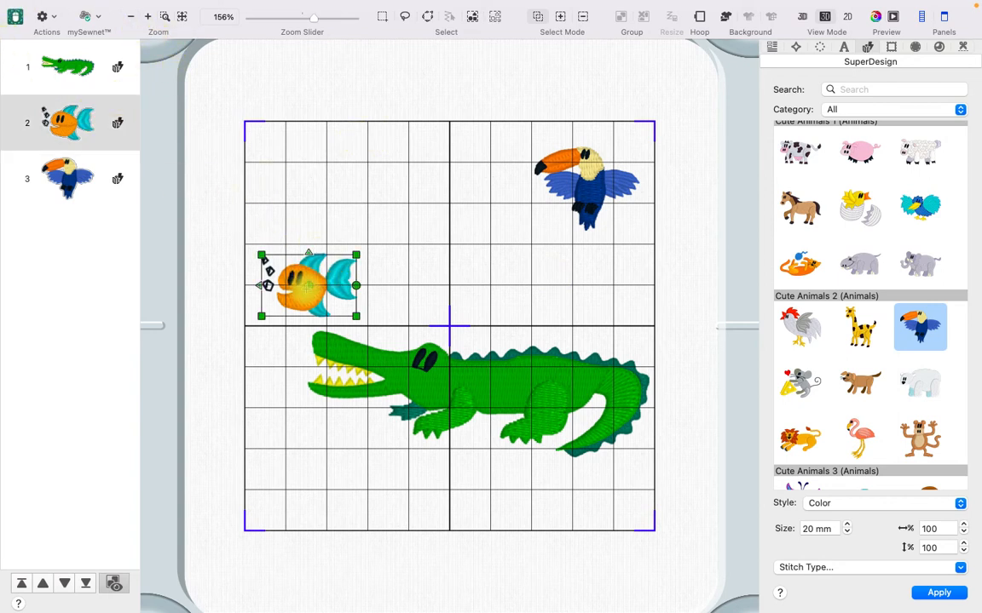
left_click(545, 203)
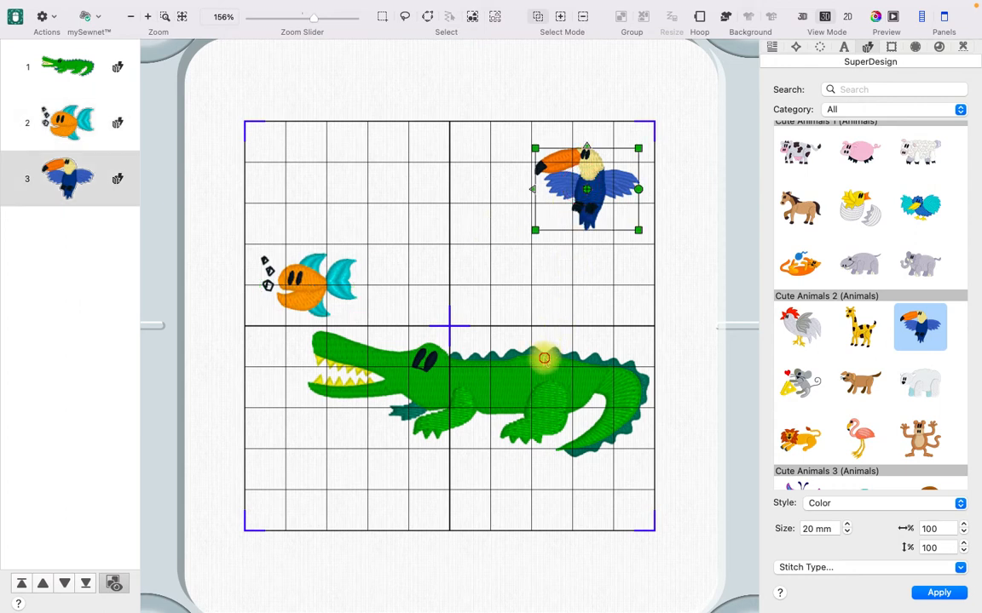
left_click(541, 350)
Step: Move the fish onto the crocodile's body, just behind its head, and clear the selection
left_click(330, 292)
left_click_drag(330, 292, 469, 397)
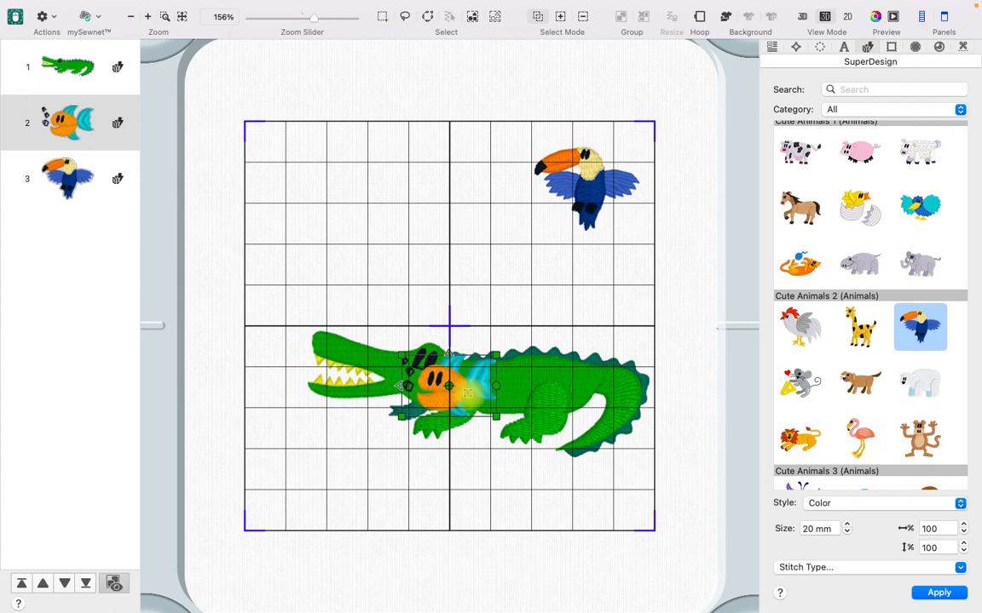
left_click(455, 310)
Step: Select the overlapping fish and crocodile alternately in the hoop, clearing the selection in between, to compare their selection frames
left_click(441, 387)
left_click(468, 421)
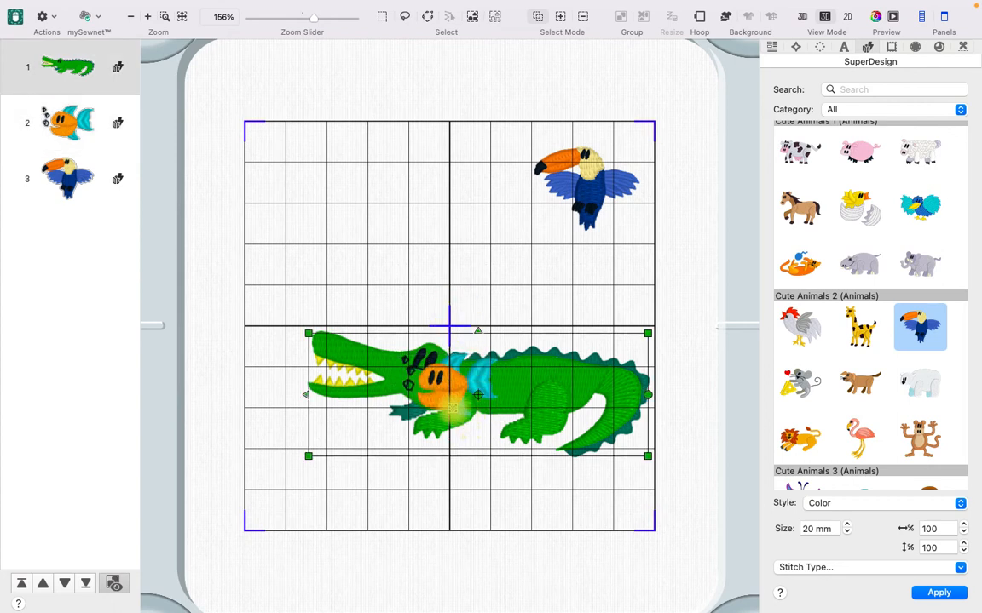
left_click(408, 340)
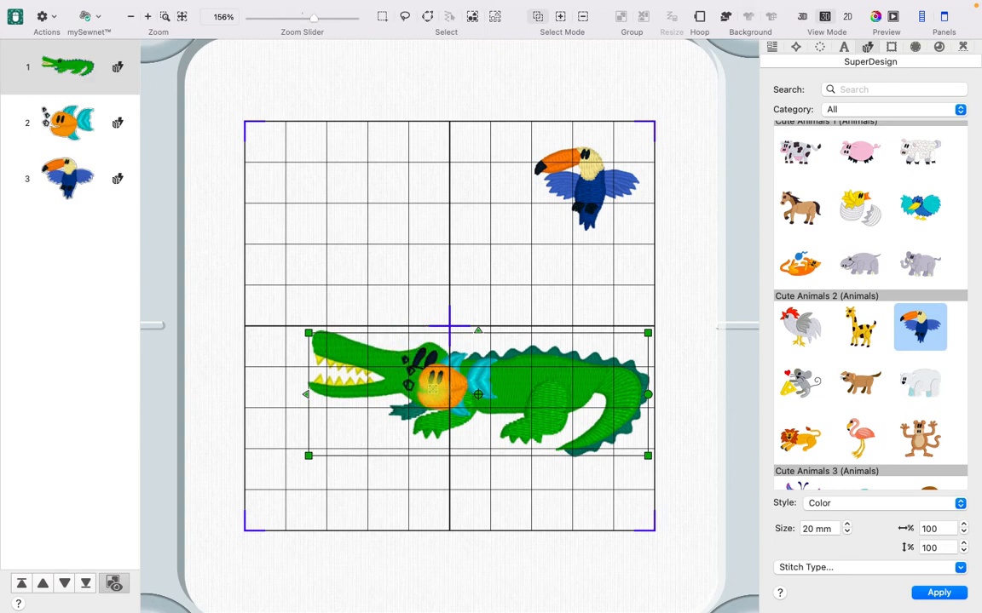
left_click(473, 477)
left_click(422, 375)
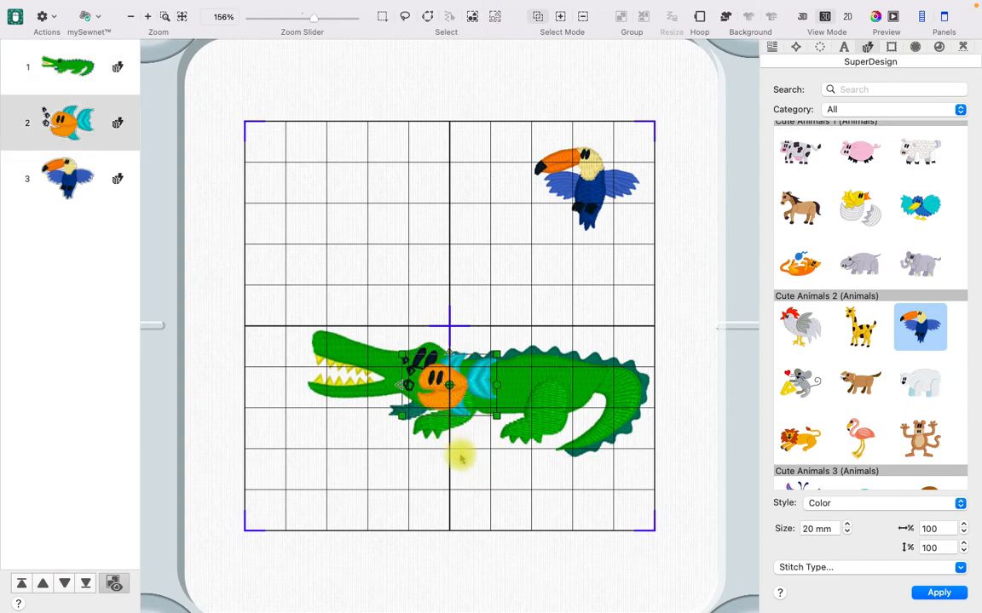
left_click(460, 452)
left_click(471, 477)
left_click(465, 414)
left_click(492, 499)
left_click(443, 388)
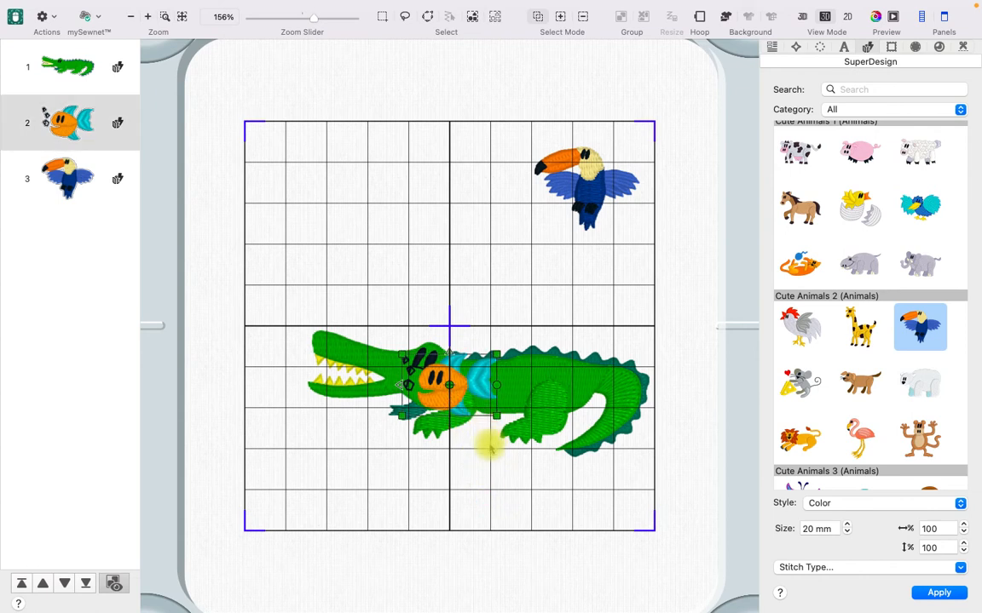
Step: Move the toucan on top of the overlapping fish and crocodile, then try selecting the stacked designs in the hoop
left_click(490, 446)
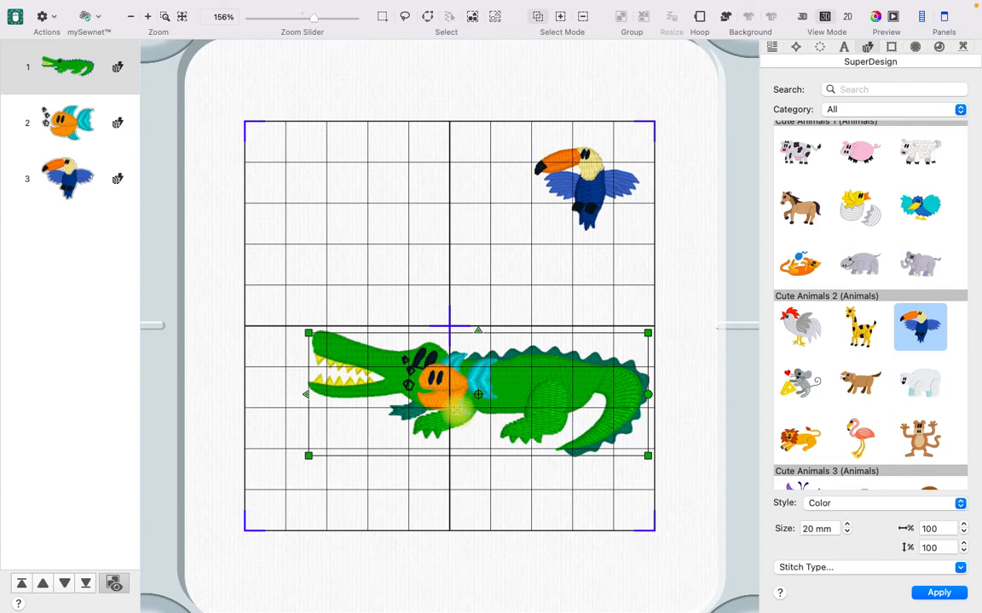
left_click(568, 206)
left_click_drag(555, 228, 437, 397)
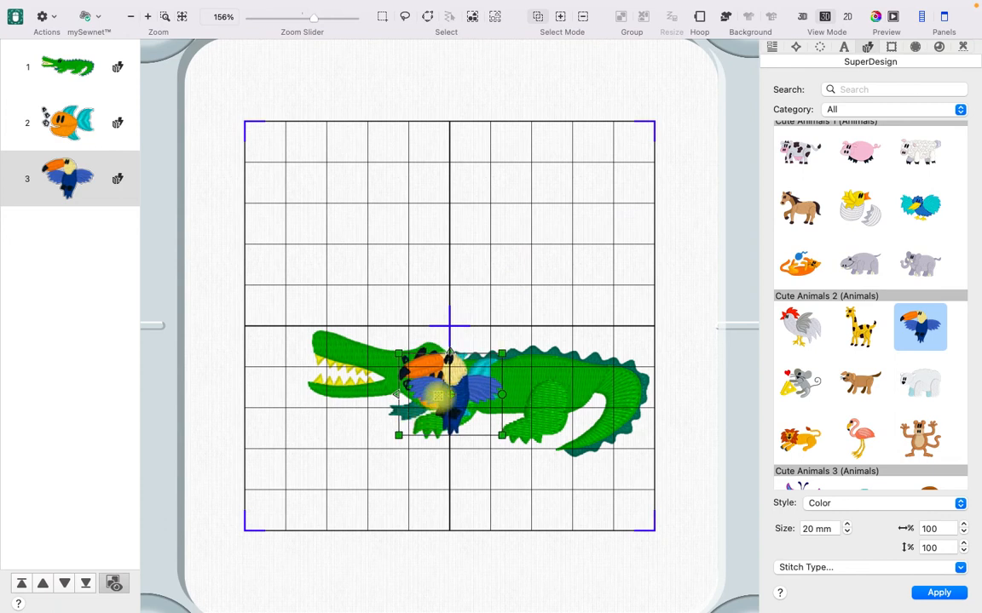
left_click(460, 331)
left_click(439, 378)
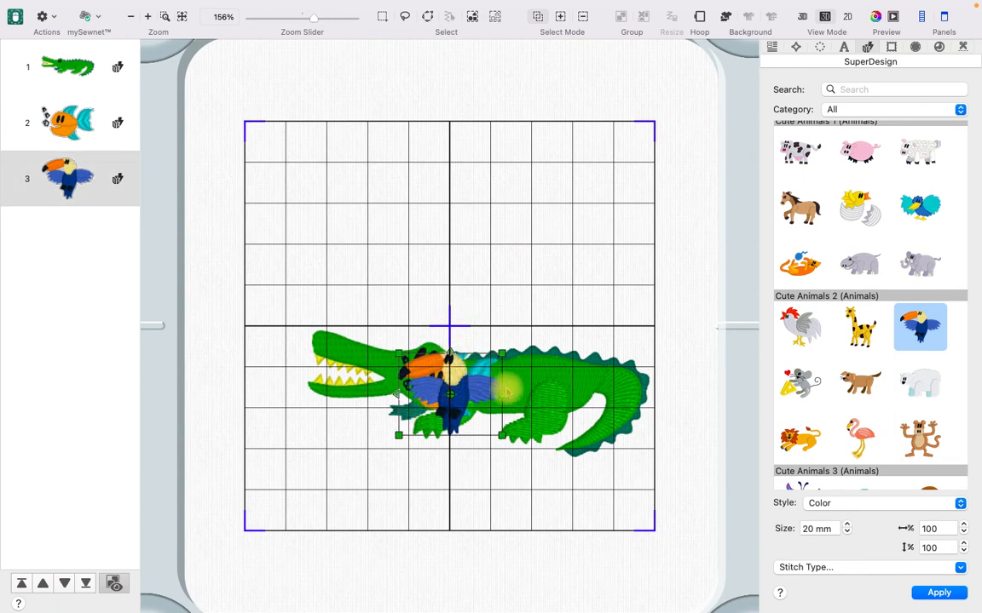
Step: Select the stacked fish, toucan and crocodile one at a time through their entries in the design list
left_click(100, 126)
left_click(92, 164)
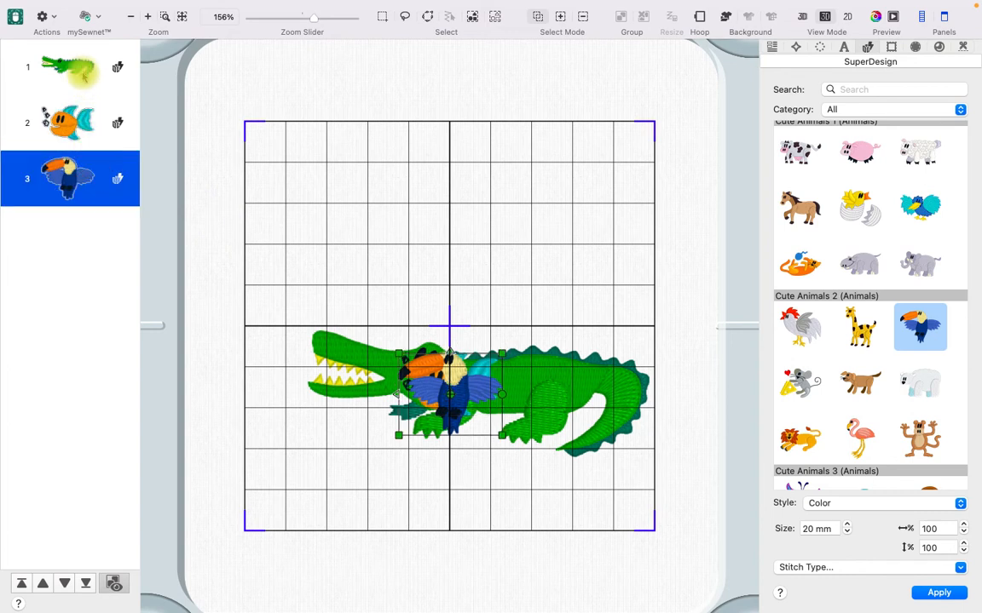
left_click(81, 71)
left_click(81, 113)
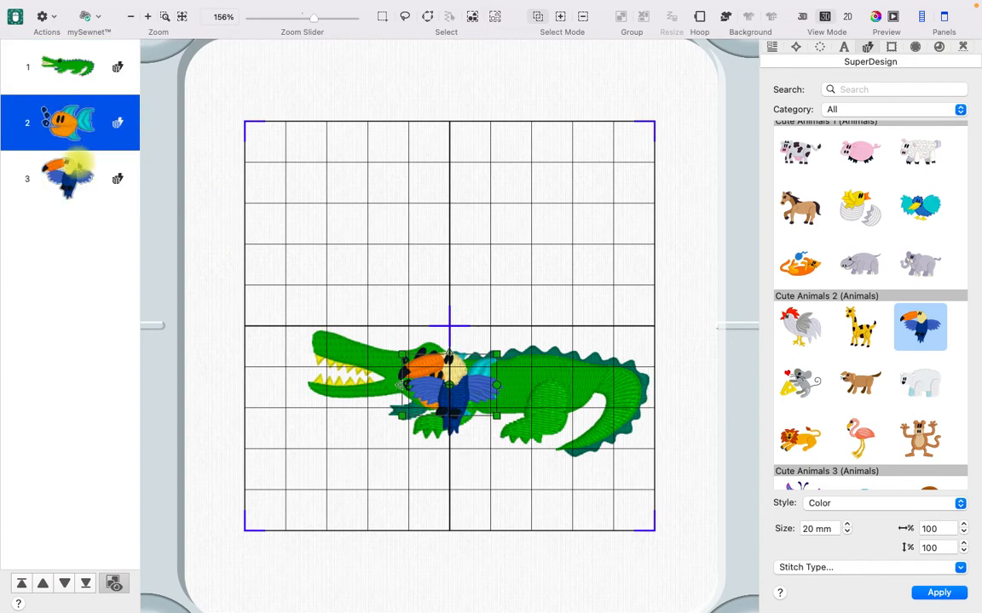
left_click(77, 162)
left_click(75, 130)
left_click(76, 82)
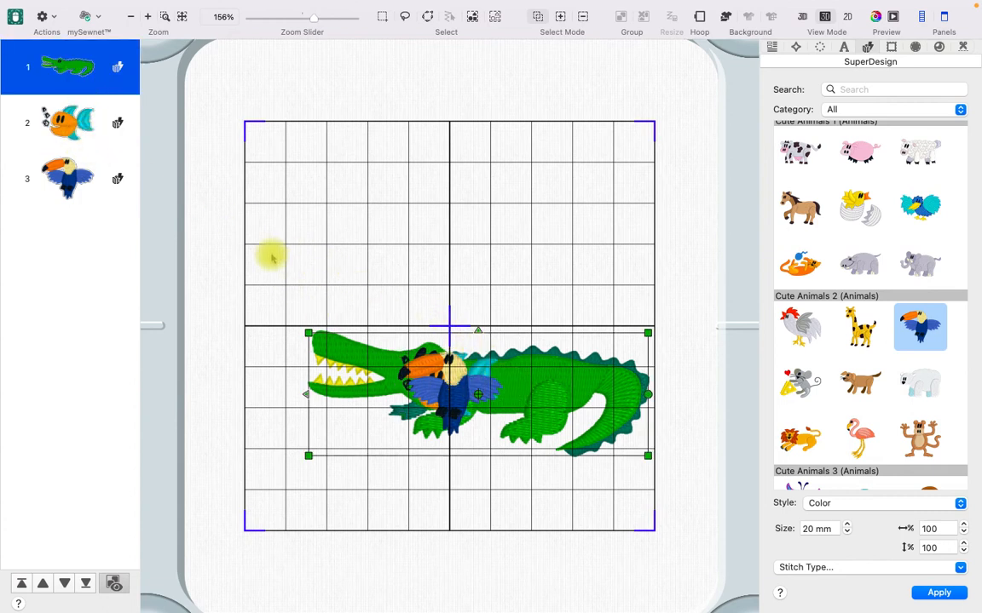
Step: Separate the stacked designs by moving the fish above the crocodile's snout and the toucan to the hoop's upper right area
left_click(79, 113)
left_click_drag(431, 382, 294, 285)
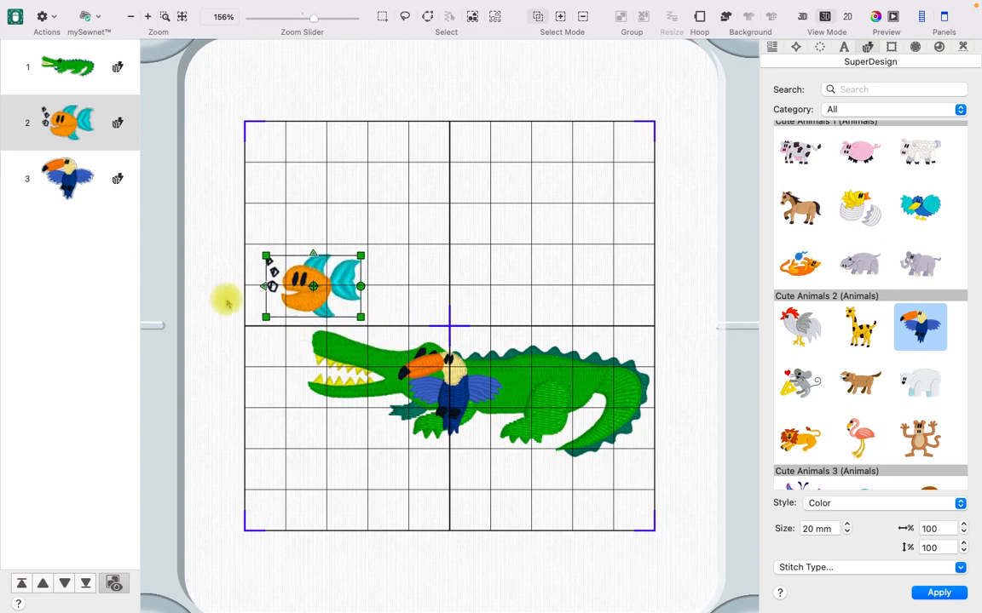
left_click(95, 170)
left_click_drag(445, 361, 592, 148)
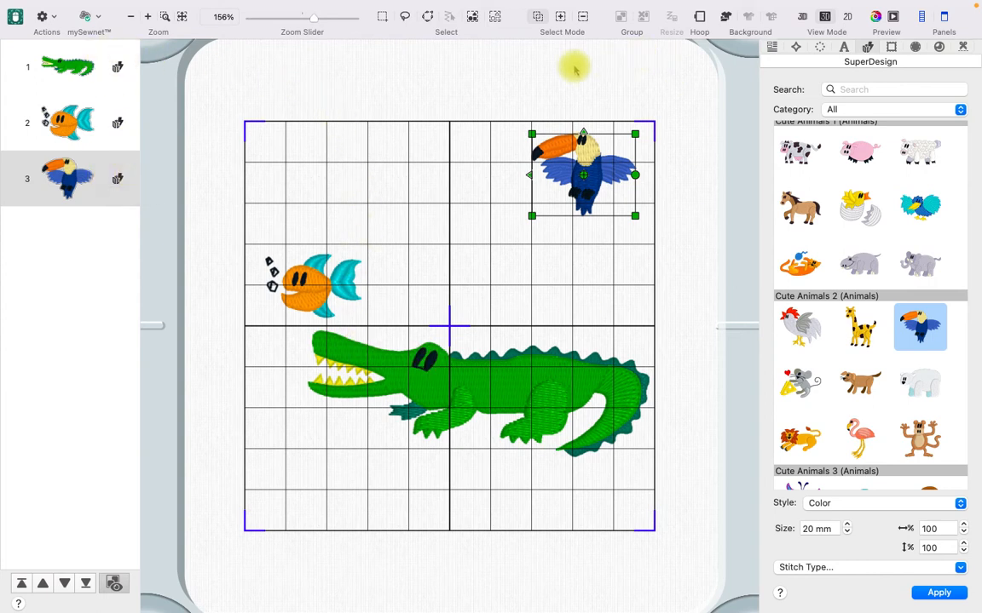
Step: Move the fish into the crocodile's open mouth and place it first in the stitching order, ahead of the crocodile
left_click_drag(311, 294, 305, 381)
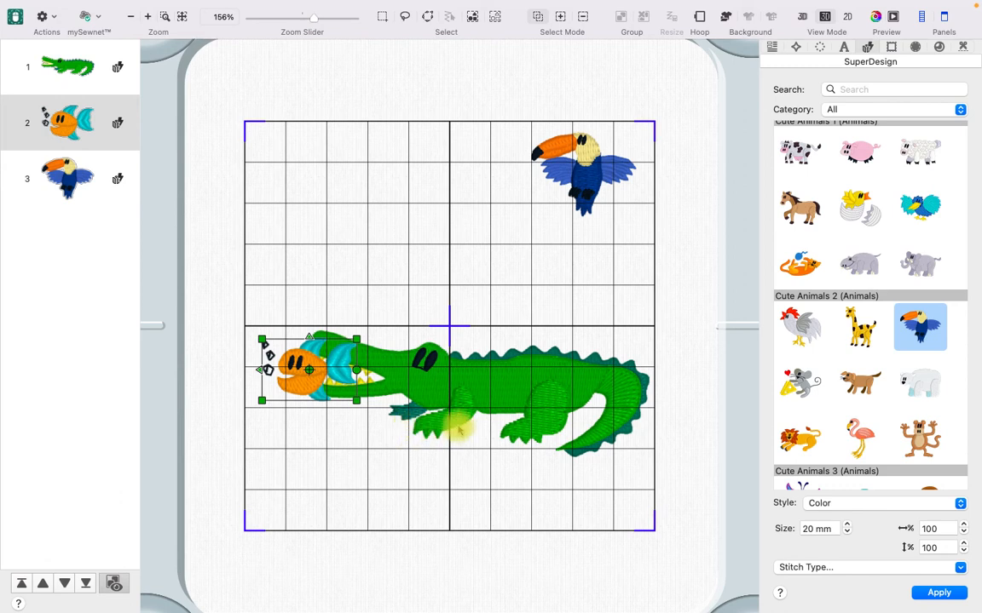
left_click(86, 132)
left_click_drag(87, 132, 82, 48)
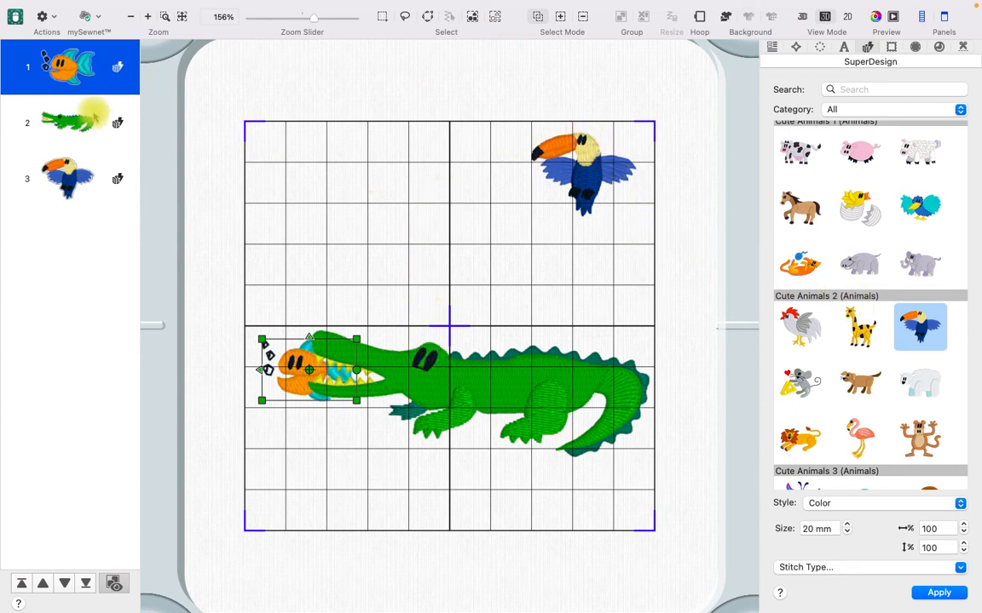
left_click(94, 110)
left_click(97, 89)
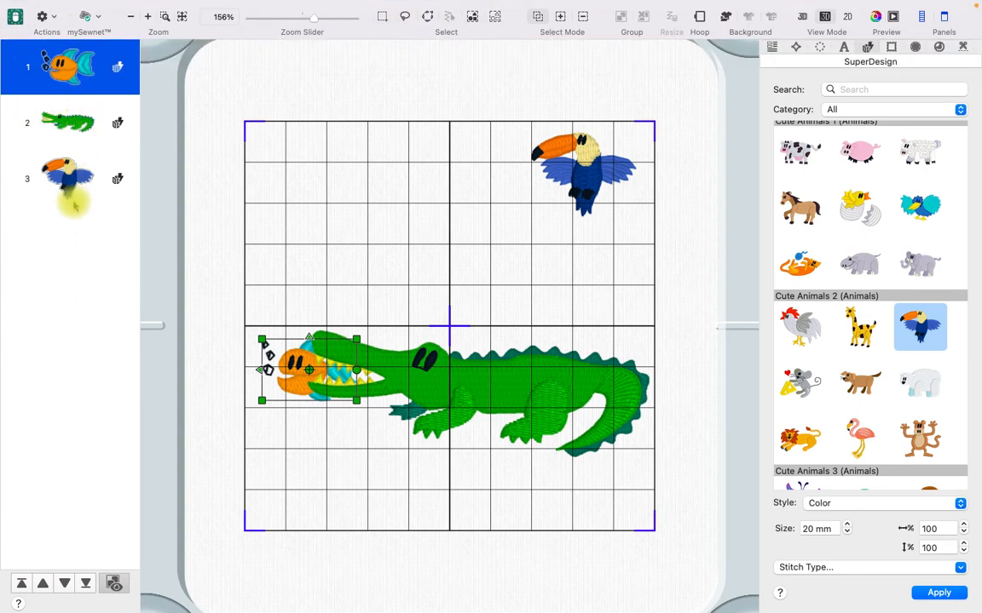
Step: Select the toucan, clear the selection, and use Box Select to enclose only the crocodile
left_click(538, 155)
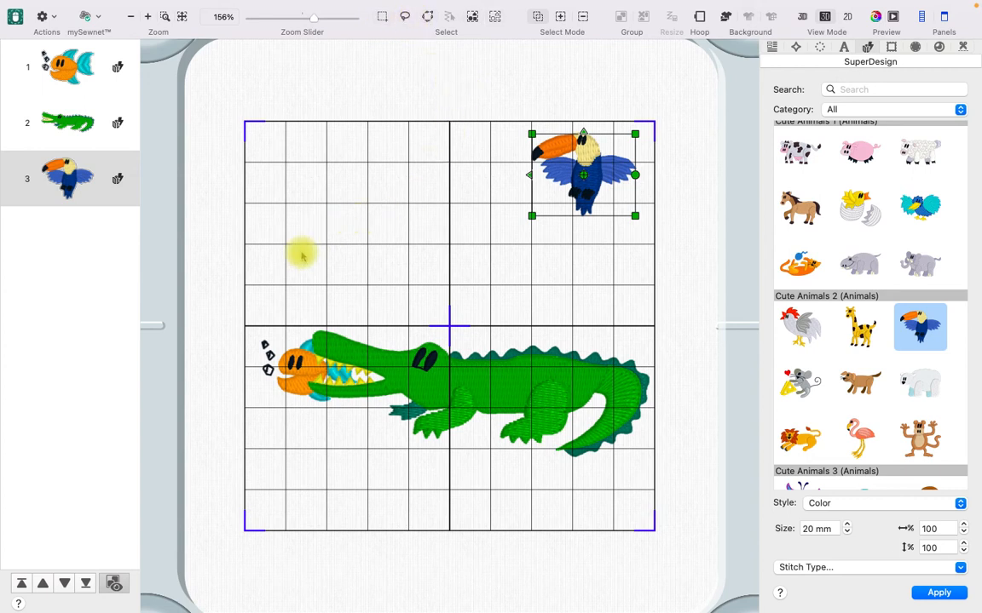
left_click(302, 305)
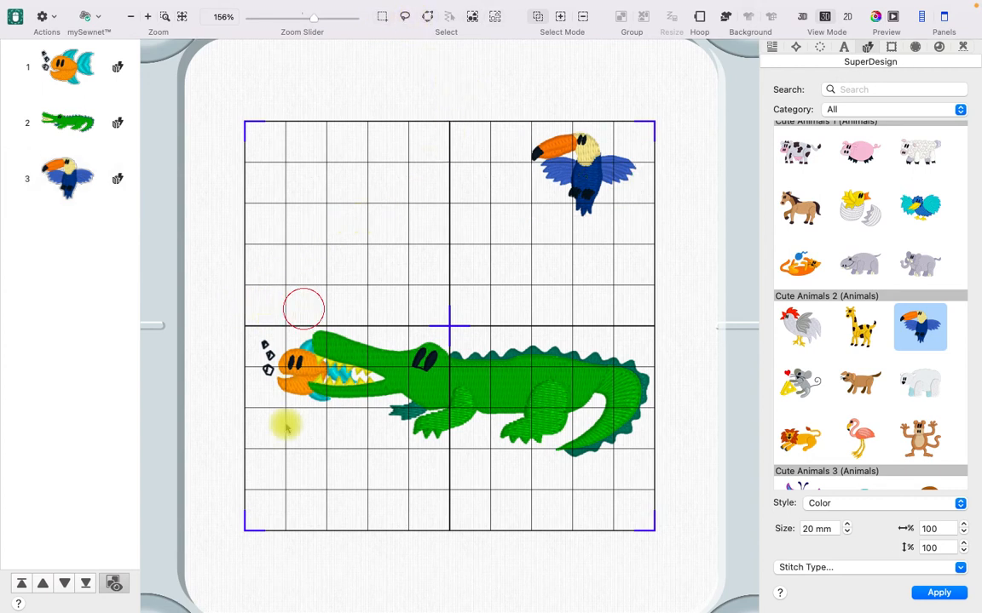
left_click(388, 17)
left_click_drag(305, 316, 663, 477)
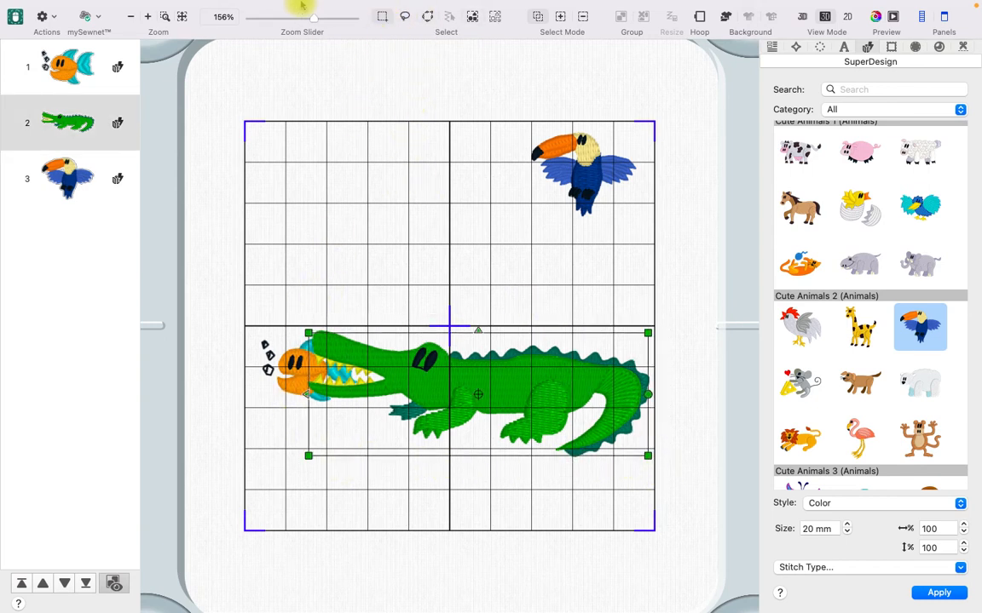
Step: Use Freehand Select to outline the fish in the crocodile's mouth and select it
left_click(404, 44)
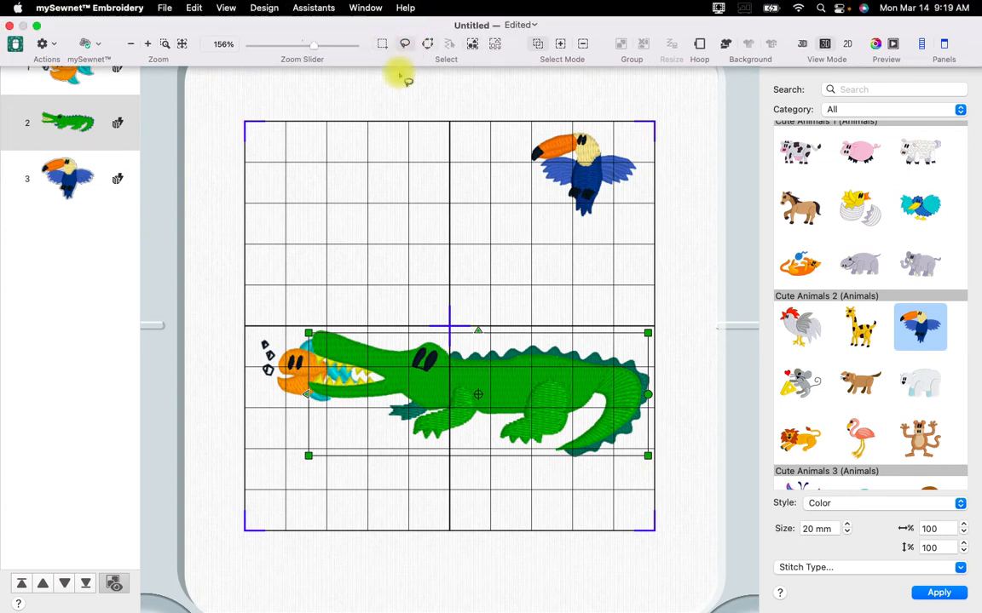
mouse_move(283, 334)
left_mouse_down()
mouse_move(246, 368)
mouse_move(253, 388)
mouse_move(275, 400)
mouse_move(302, 409)
mouse_move(349, 398)
mouse_move(361, 384)
mouse_move(354, 360)
mouse_move(360, 366)
mouse_move(293, 344)
mouse_move(263, 372)
mouse_move(306, 414)
mouse_move(354, 416)
mouse_move(378, 391)
mouse_move(374, 366)
mouse_move(350, 344)
mouse_move(259, 345)
mouse_move(268, 419)
mouse_move(331, 431)
mouse_move(374, 386)
mouse_move(346, 336)
mouse_move(276, 318)
left_mouse_up()
left_click(394, 292)
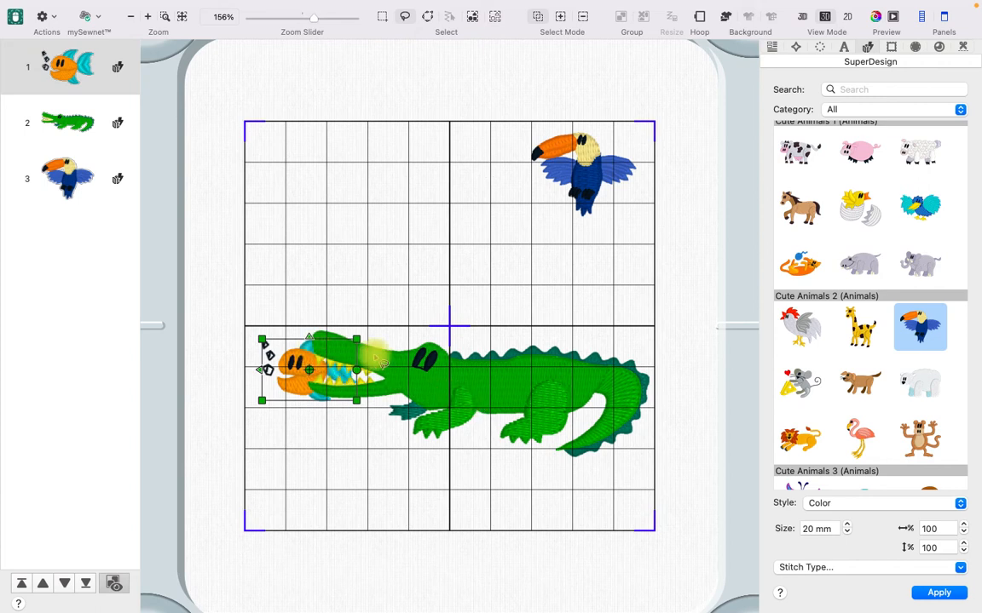
Step: Outline the toucan with Freehand Point Select, placing points all around it, and finish the outline to select it
left_click(427, 16)
left_click(527, 129)
left_click(514, 162)
left_click(525, 202)
left_click(540, 220)
left_click(573, 234)
left_click(608, 233)
left_click(628, 220)
left_click(643, 205)
left_click(651, 173)
left_click(626, 123)
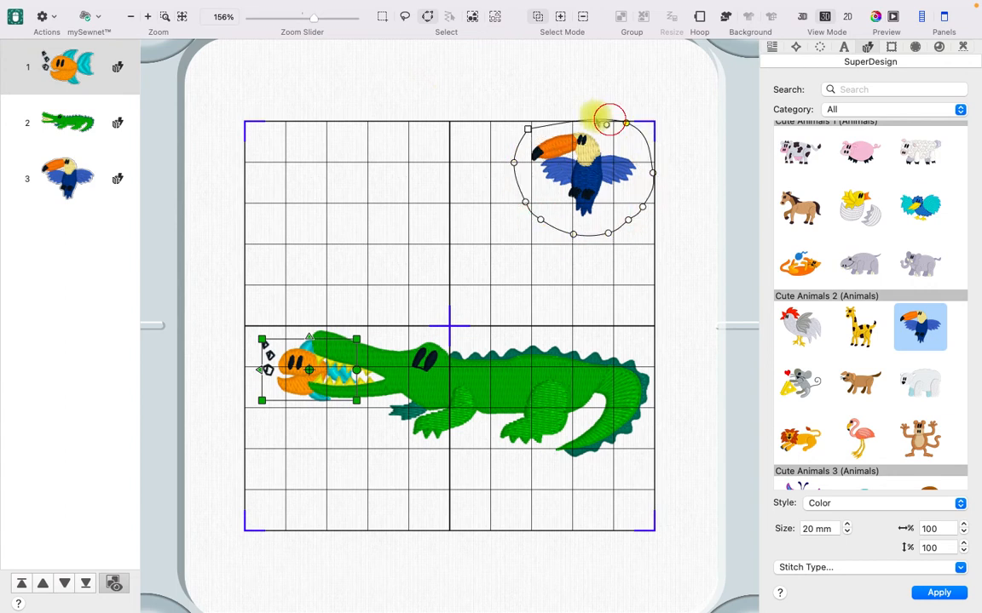
right_click(559, 119)
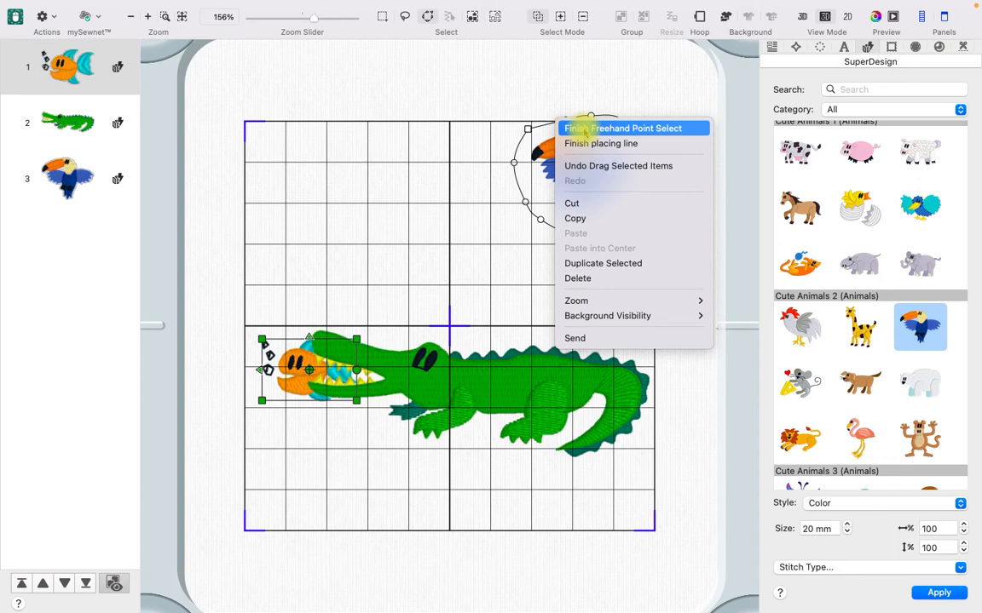
left_click(533, 115)
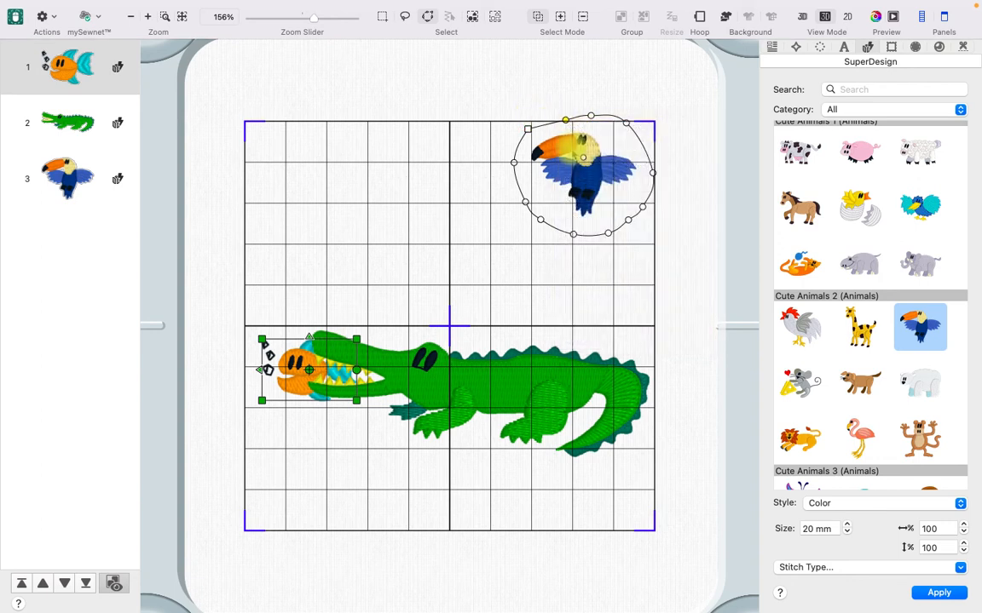
right_click(564, 162)
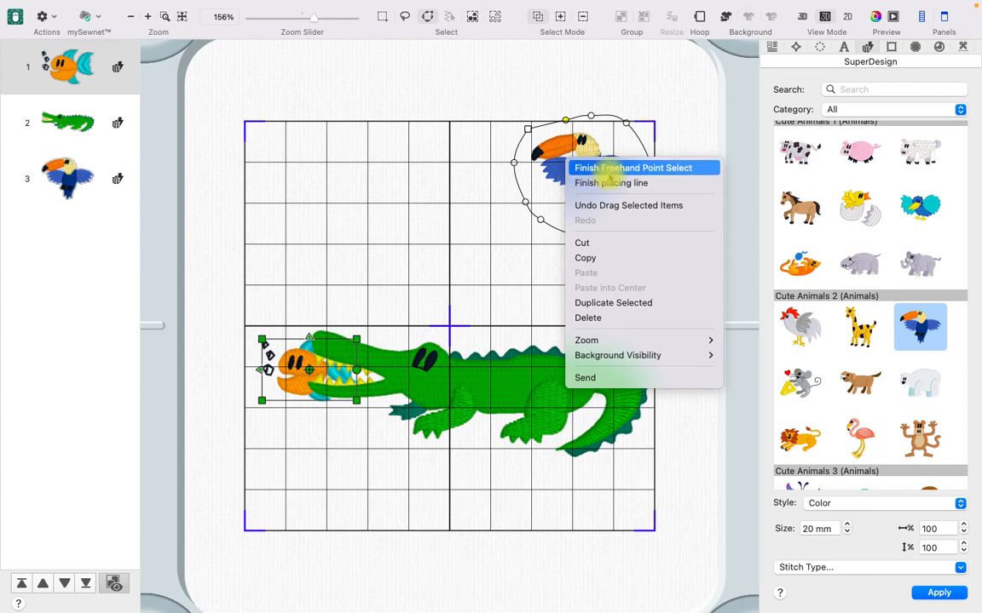
left_click(593, 168)
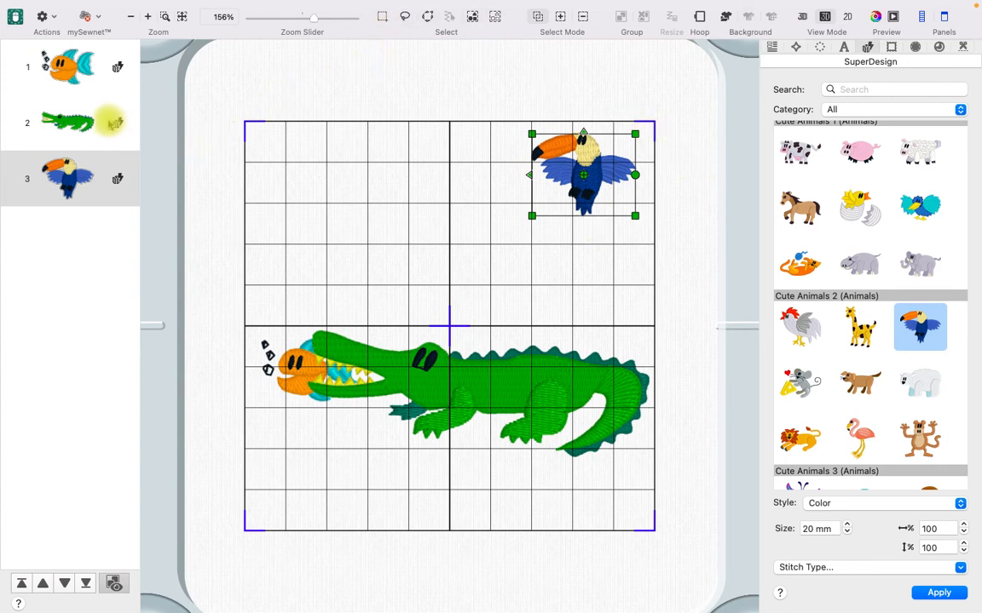
Step: Select the crocodile and the fish from the design list, ending with the toucan selected
left_click(90, 109)
left_click(64, 68)
left_click(56, 136)
left_click(56, 155)
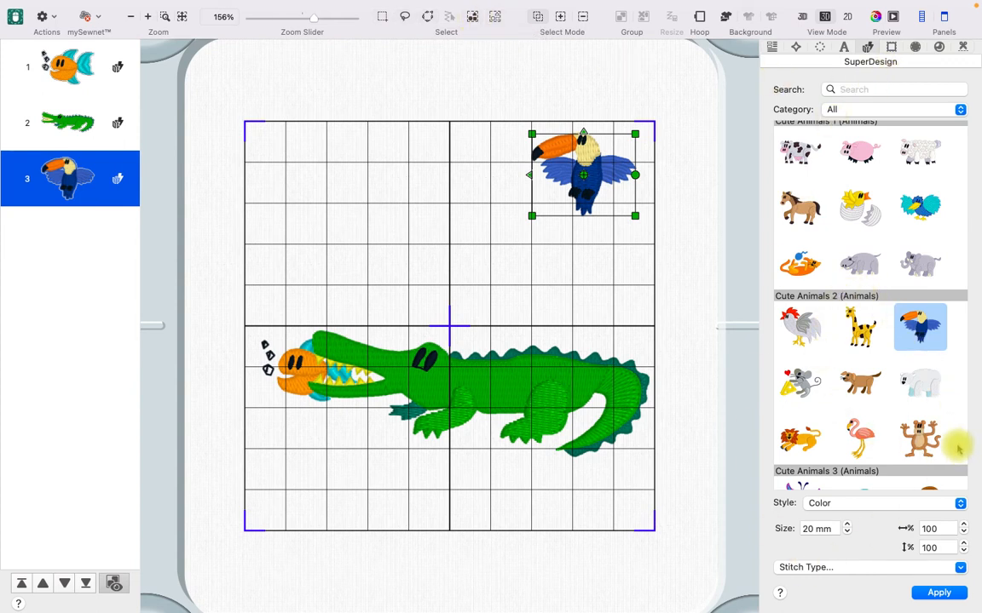
Step: Examine the Frame, Appliqué and Embellish options in turn
left_click(891, 47)
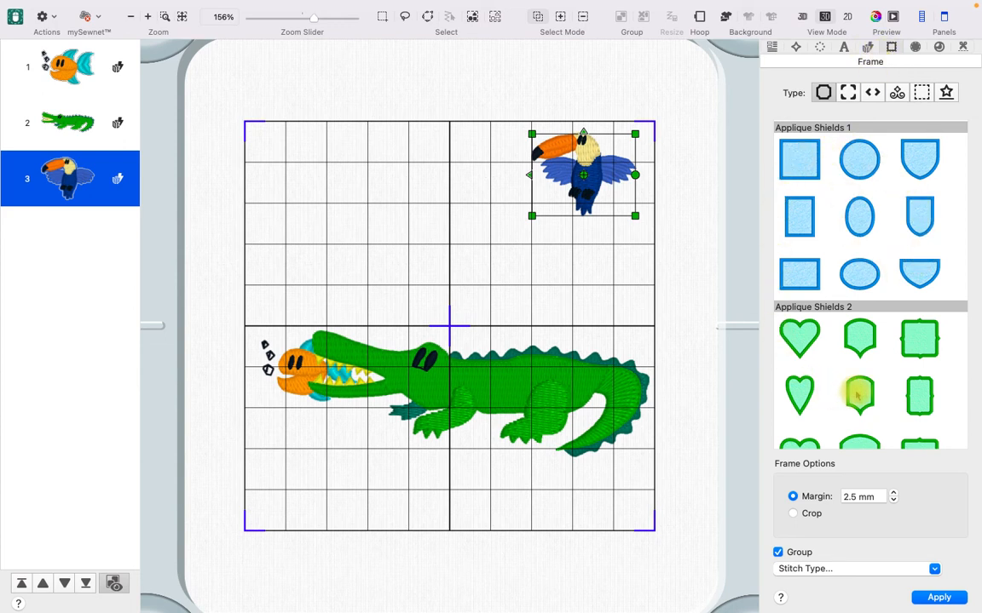
left_click(914, 48)
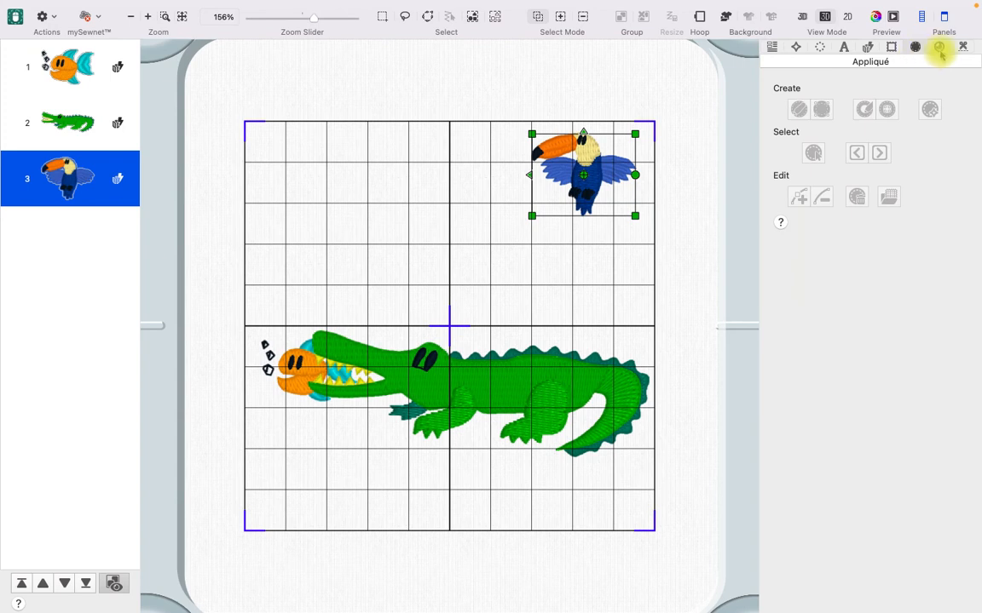
left_click(939, 48)
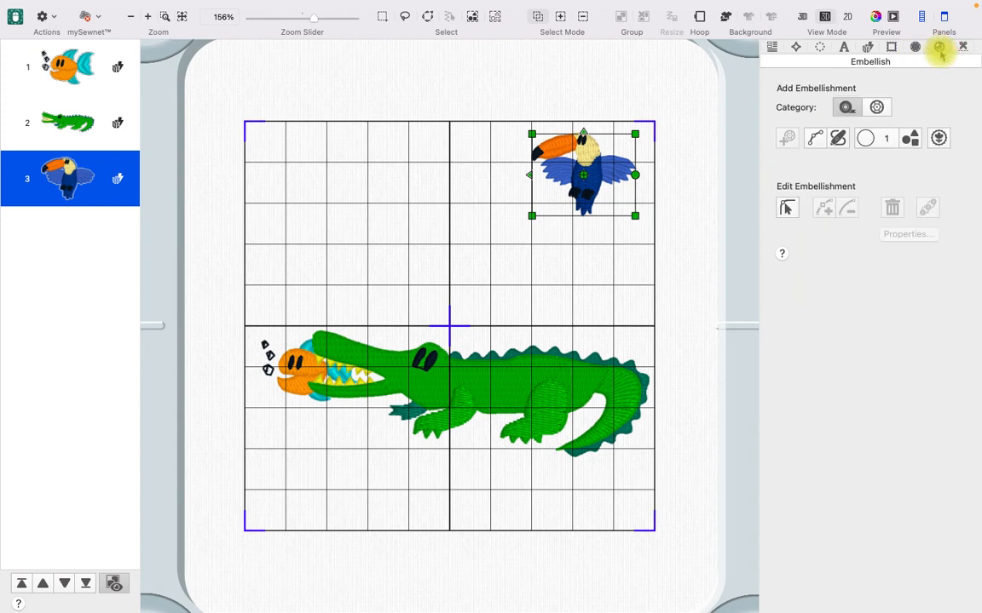
left_click(848, 109)
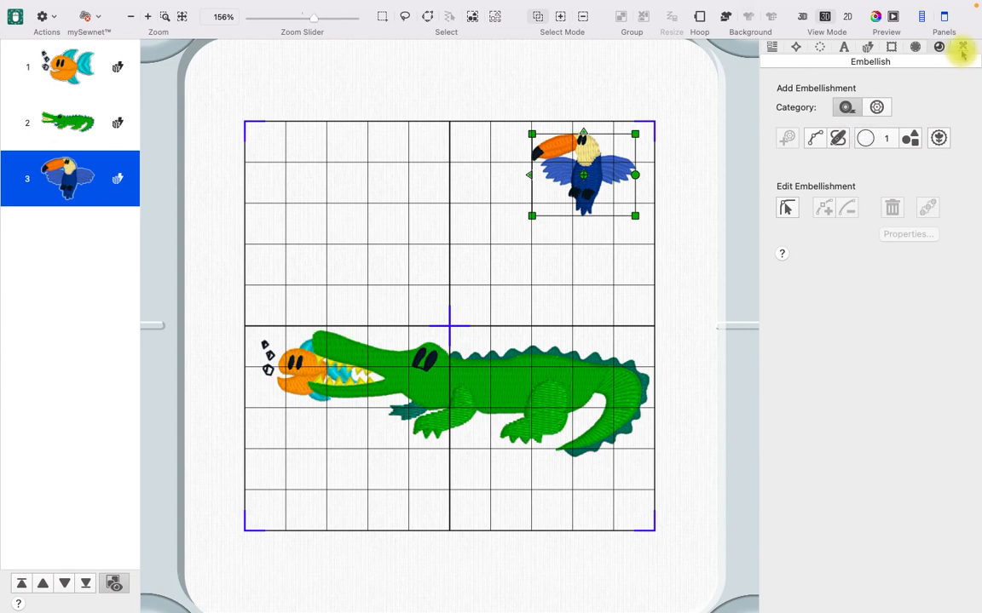
Step: Fix the toucan as embroidery stitches for Modify, look over its stitch view, and return to the Design options
left_click(962, 49)
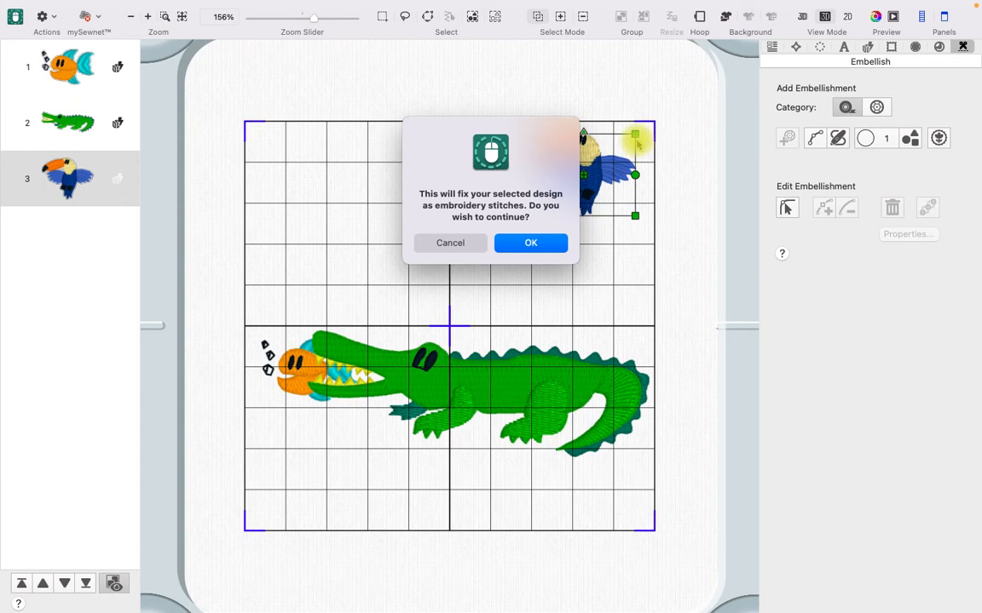
left_click(531, 245)
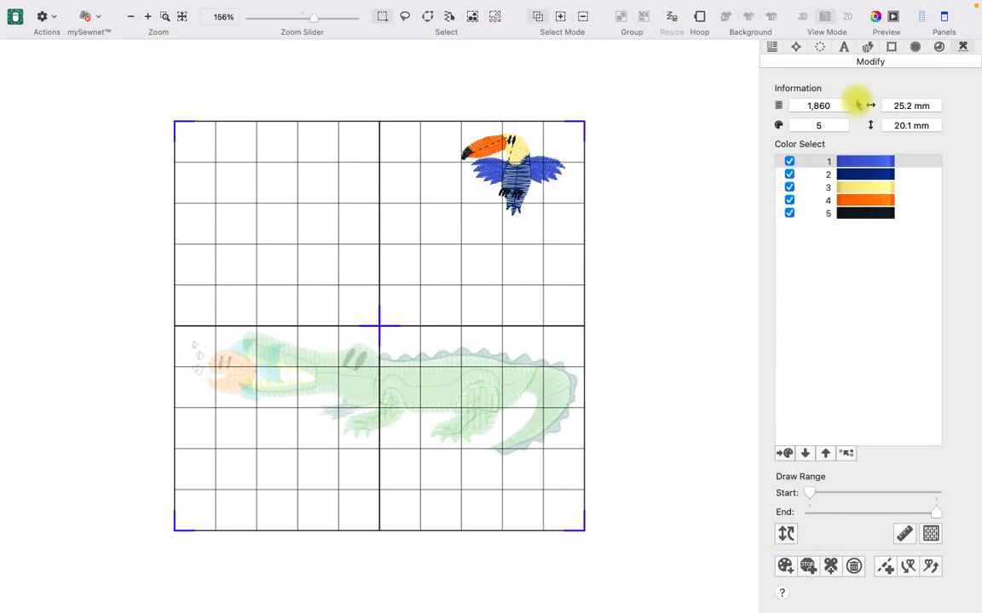
left_click(771, 47)
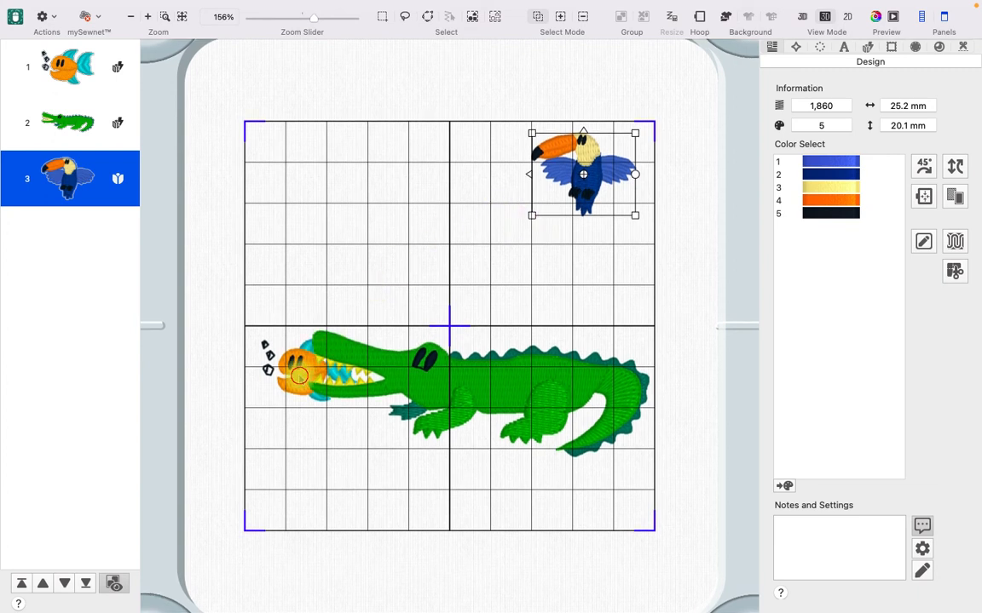
Step: Enlarge the fish to about 60.6 × 33.8 mm and the toucan to about 64.1 × 56.5 mm in the hoop
left_click(269, 344)
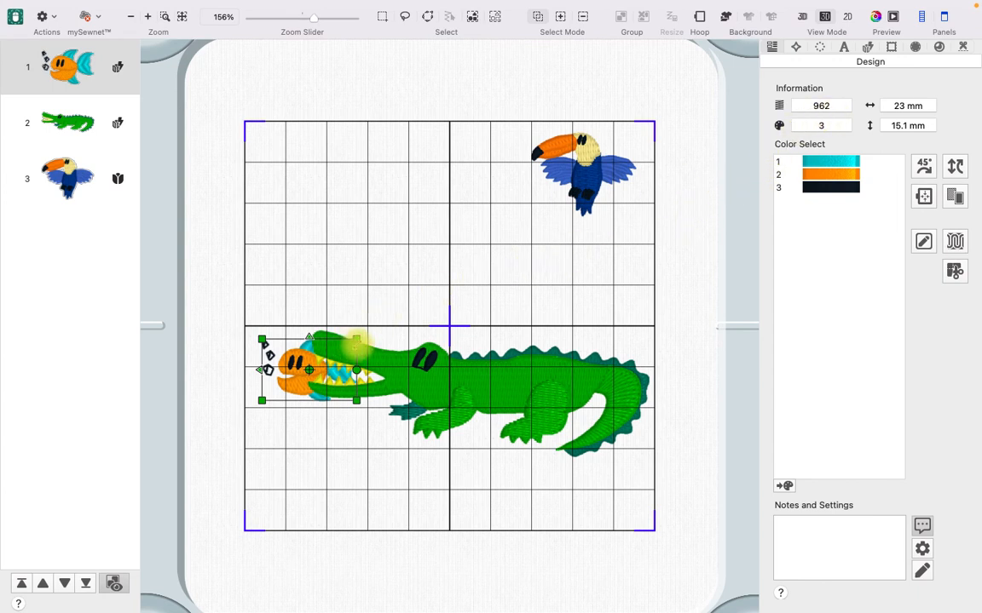
left_click_drag(358, 339, 509, 266)
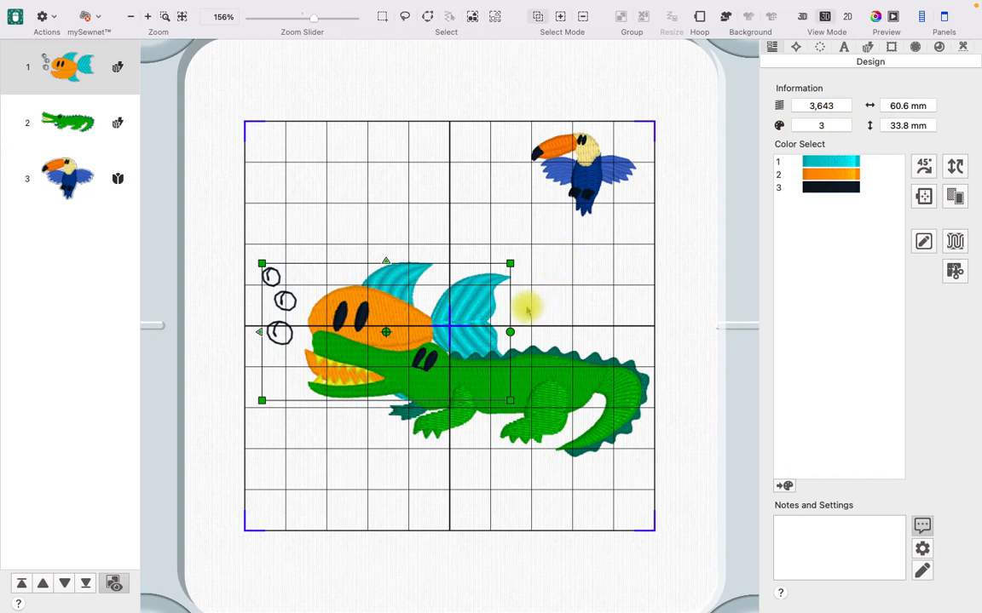
left_click(540, 172)
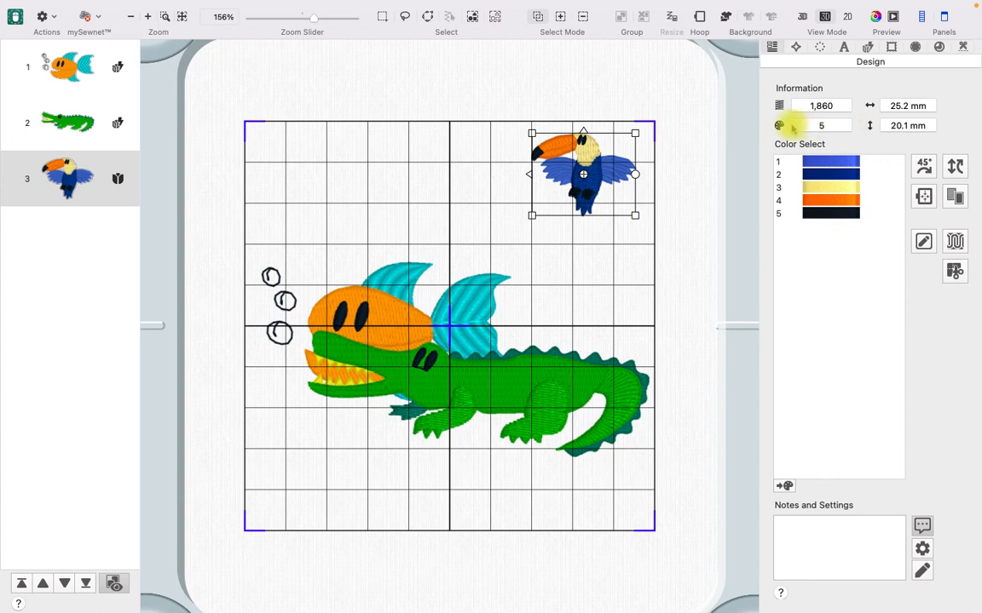
left_click_drag(530, 215, 382, 365)
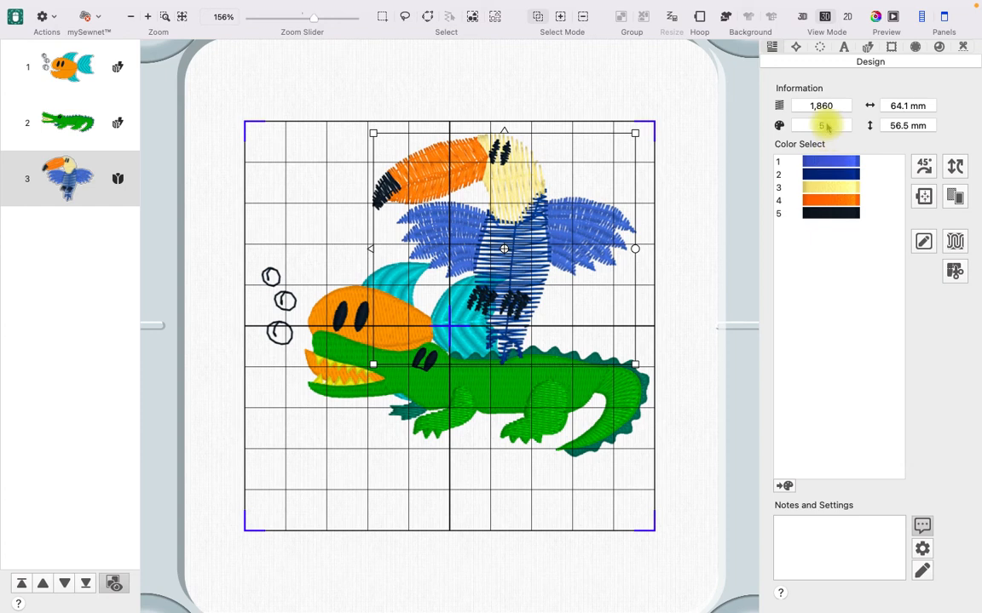
Step: Undo the last scaling of the toucan
mouse_move(170, 7)
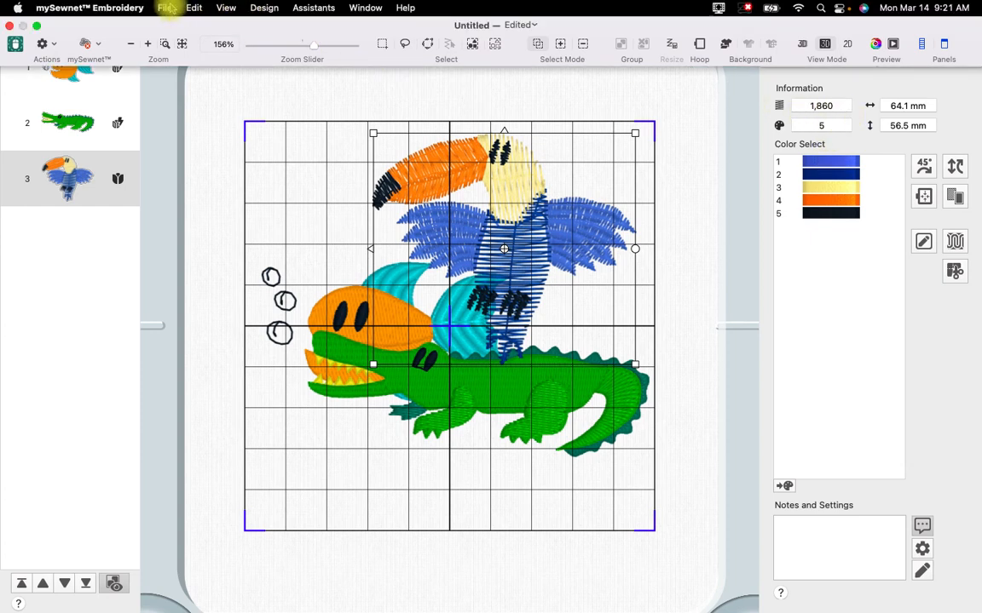
left_click(189, 8)
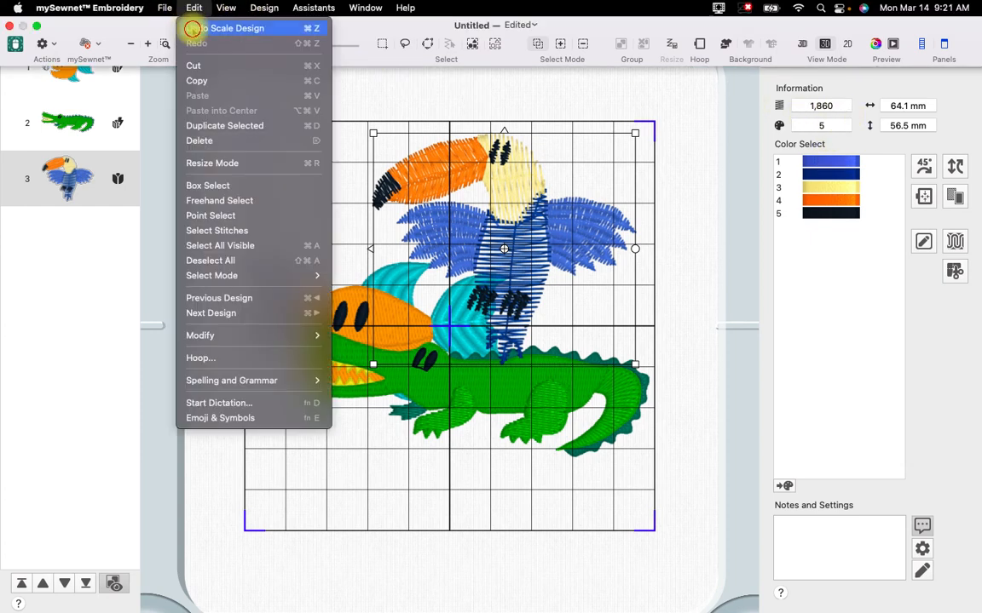
left_click(193, 28)
left_click(611, 171)
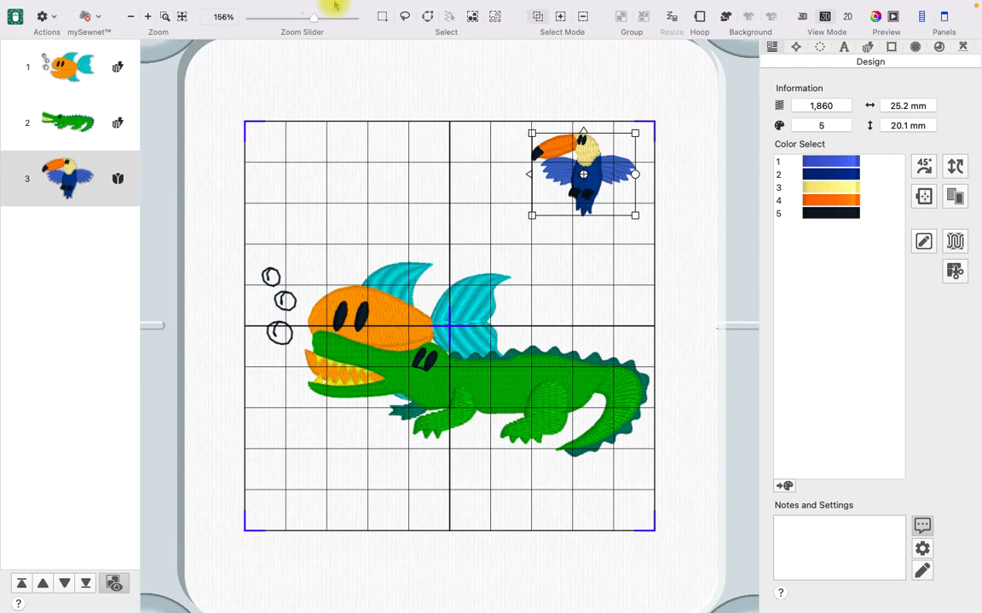
Step: Turn on Resize Mode for the toucan and enlarge it to about 59.7 × 47.3 mm
mouse_move(298, 4)
left_click(264, 9)
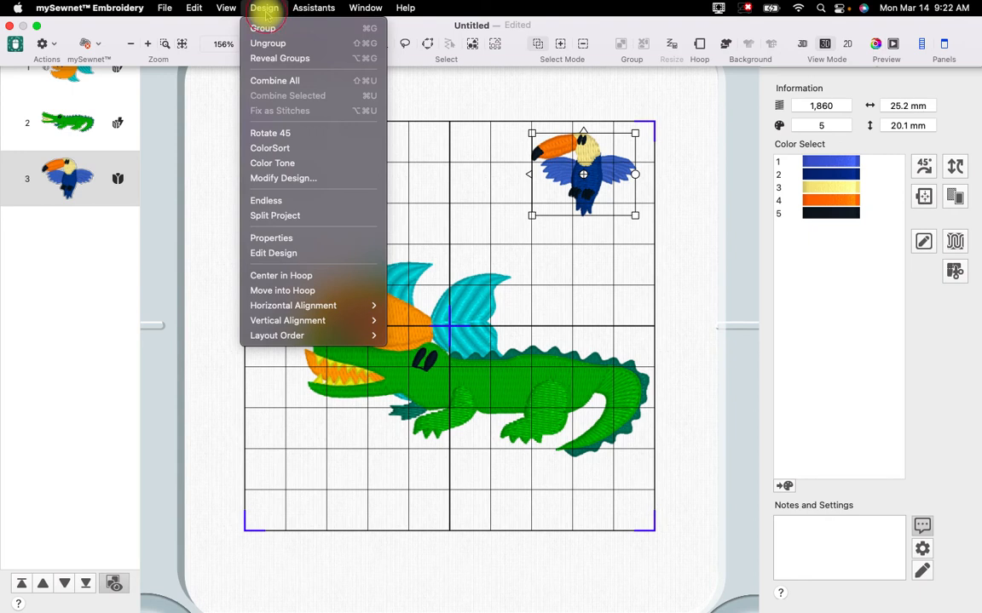
left_click(264, 9)
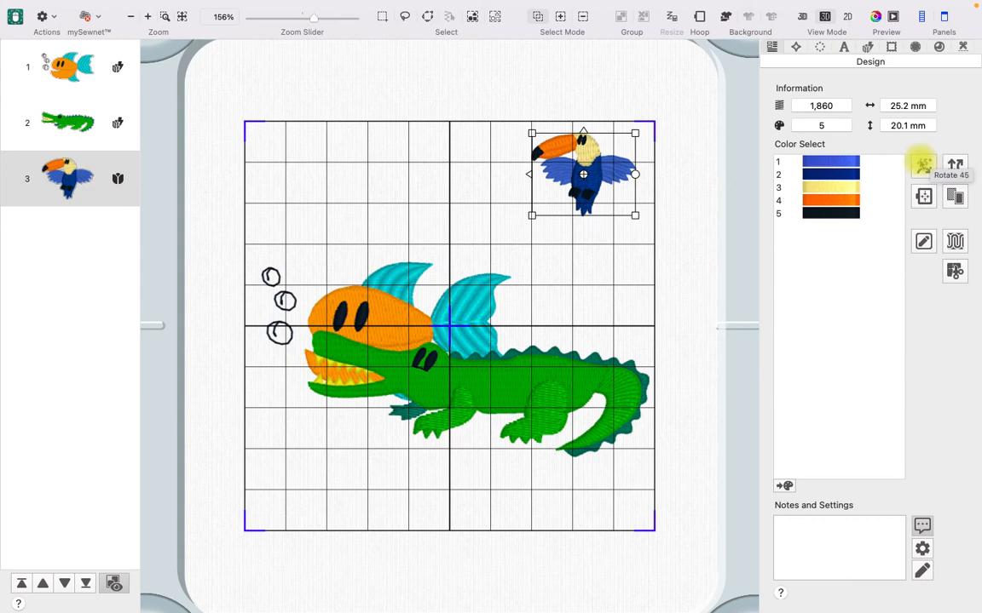
mouse_move(357, 4)
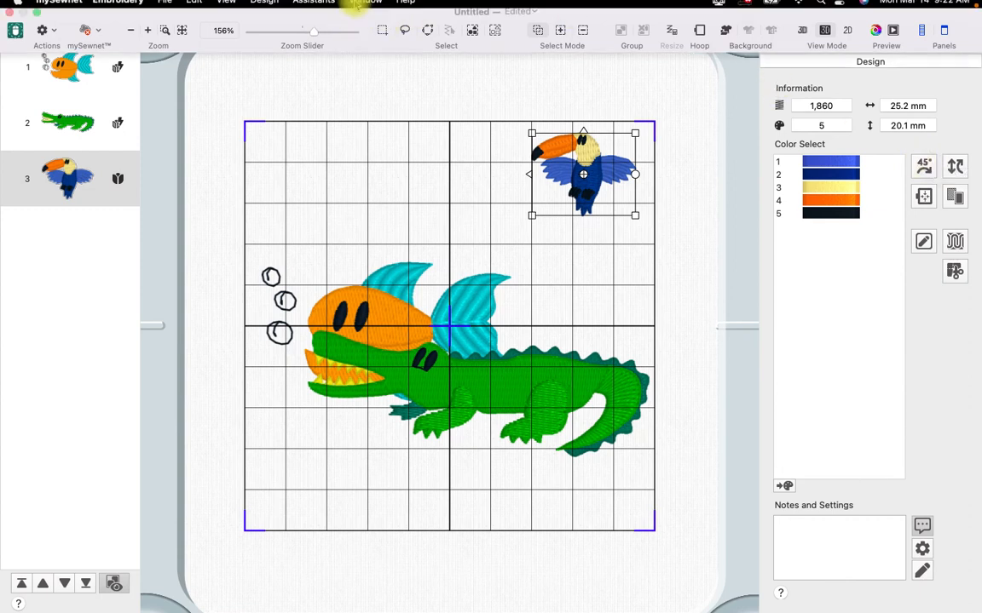
left_click(258, 7)
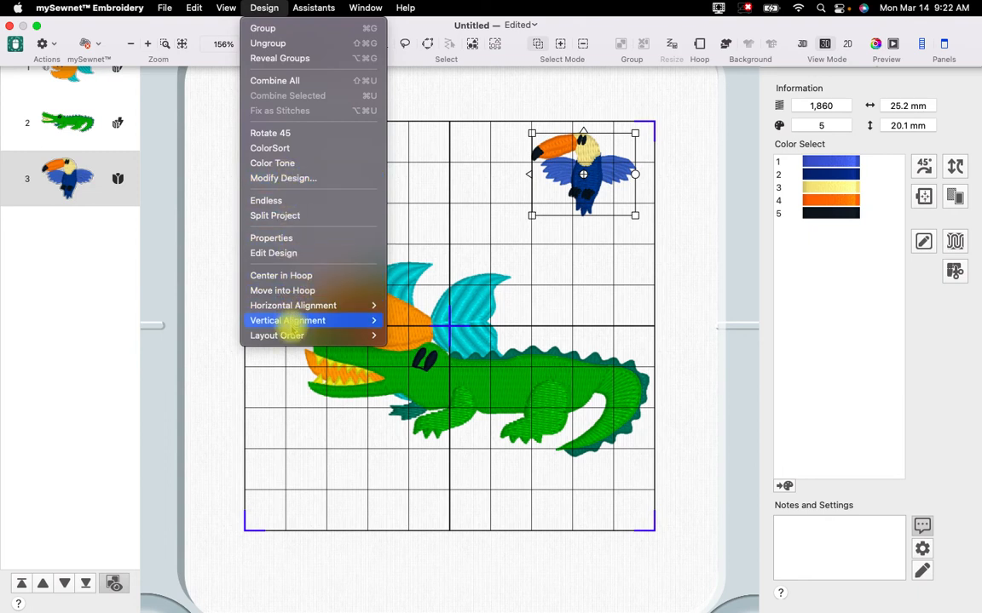
mouse_move(193, 8)
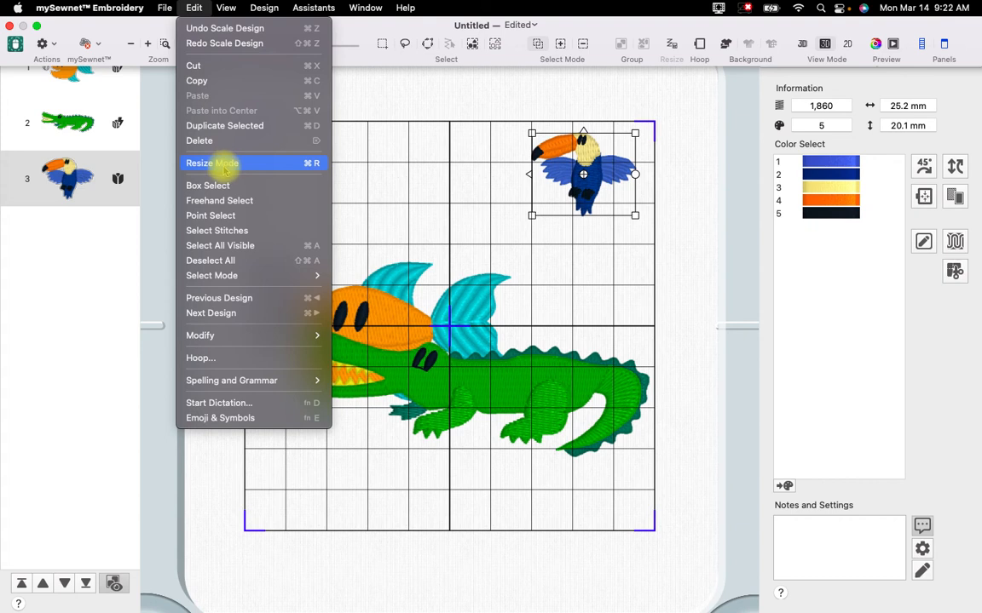
left_click(199, 163)
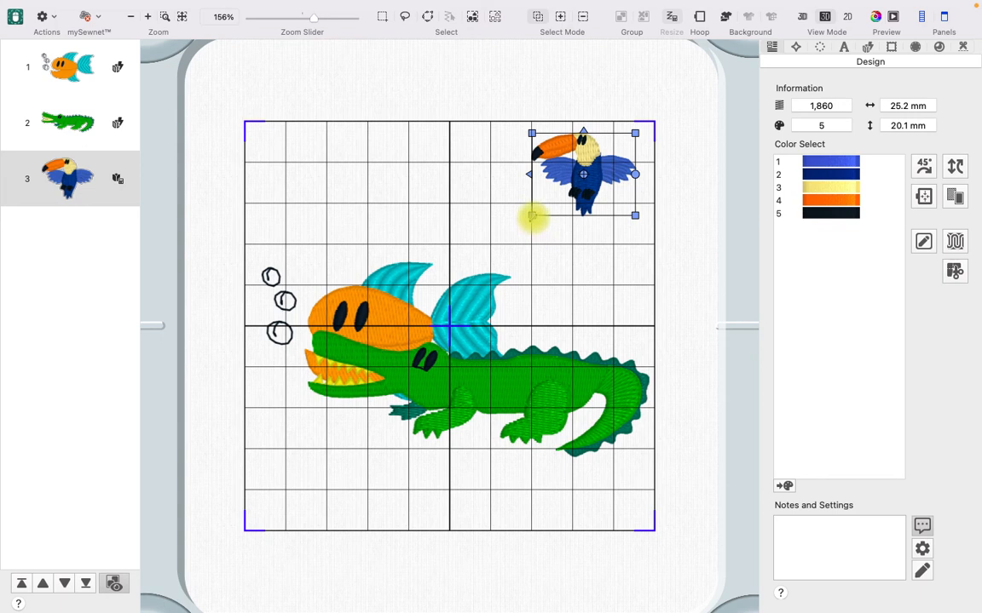
left_click_drag(532, 216, 386, 328)
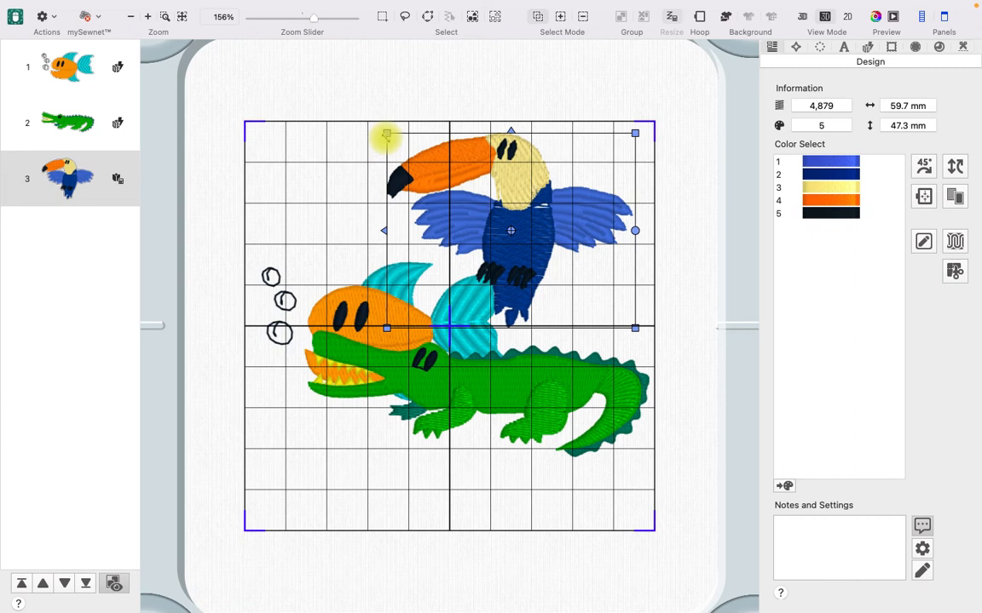
Step: Enlarge the fish to about 97.1 × 92.9 mm, move it up to the hoop's centre, and clear the selection
left_click(297, 285)
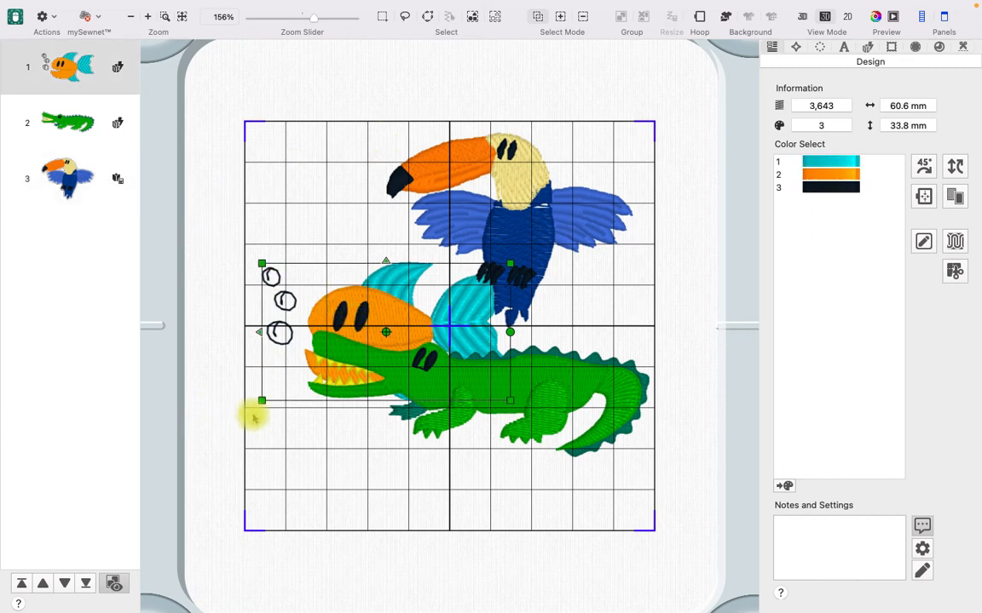
left_click_drag(260, 401, 249, 559)
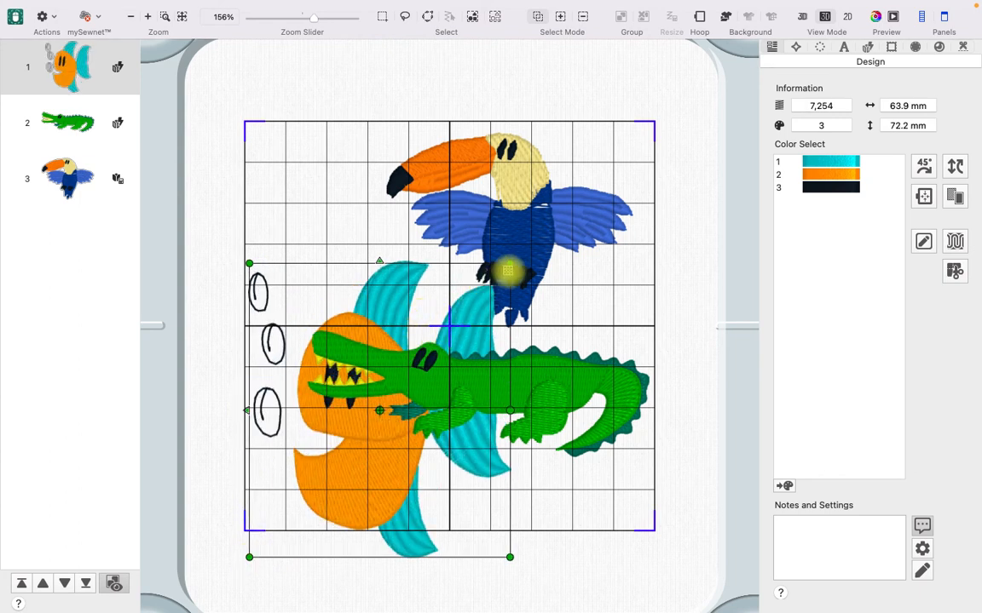
left_click_drag(510, 266, 645, 180)
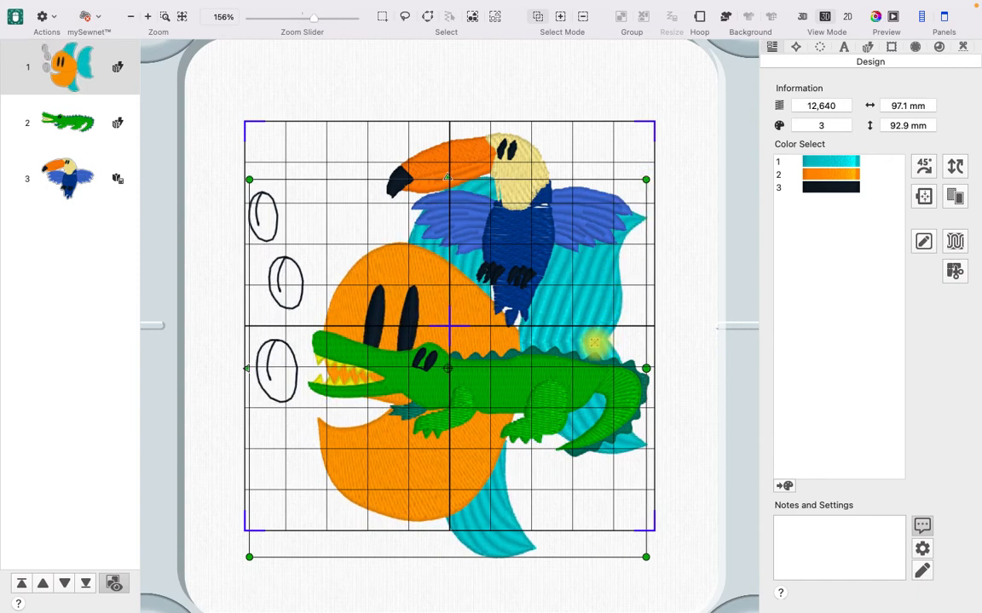
left_click(514, 149)
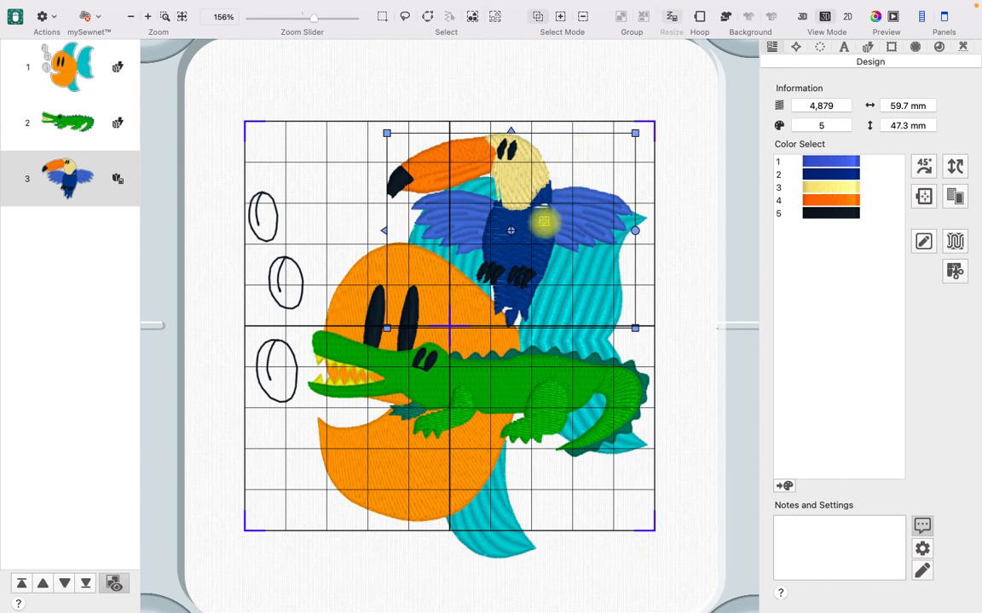
left_click(428, 465)
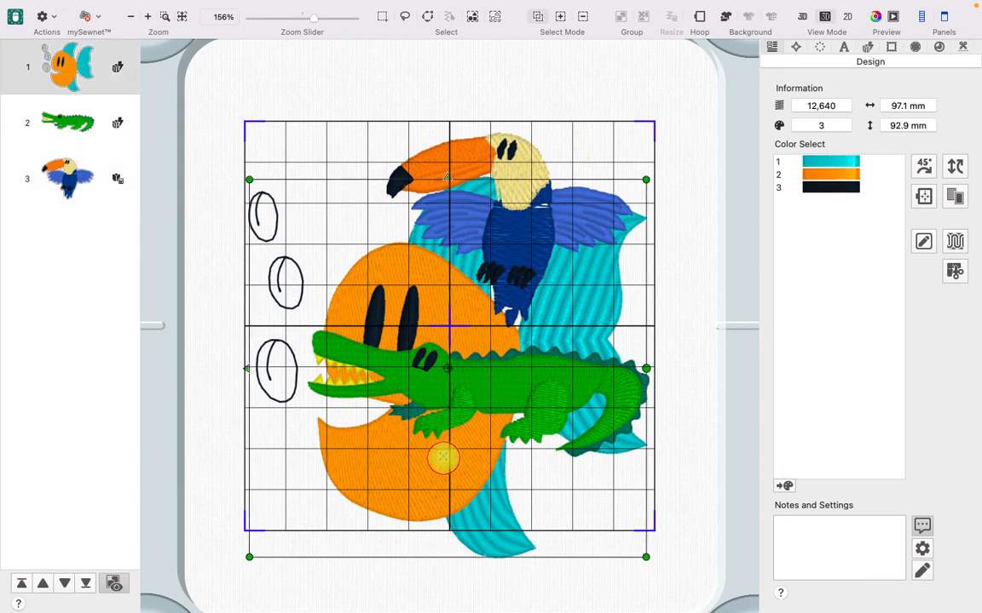
left_click_drag(429, 473, 430, 431)
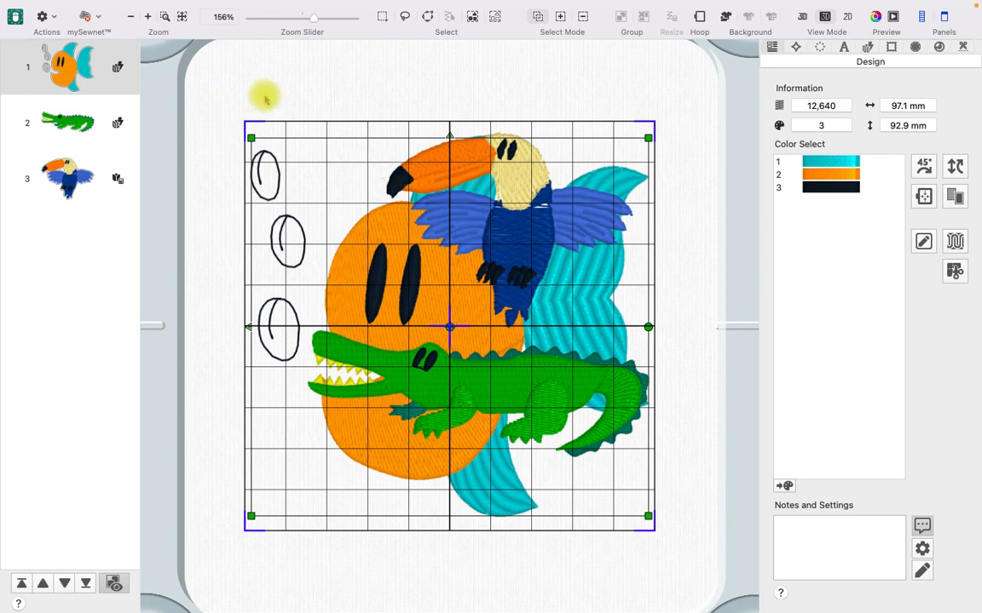
left_click(325, 90)
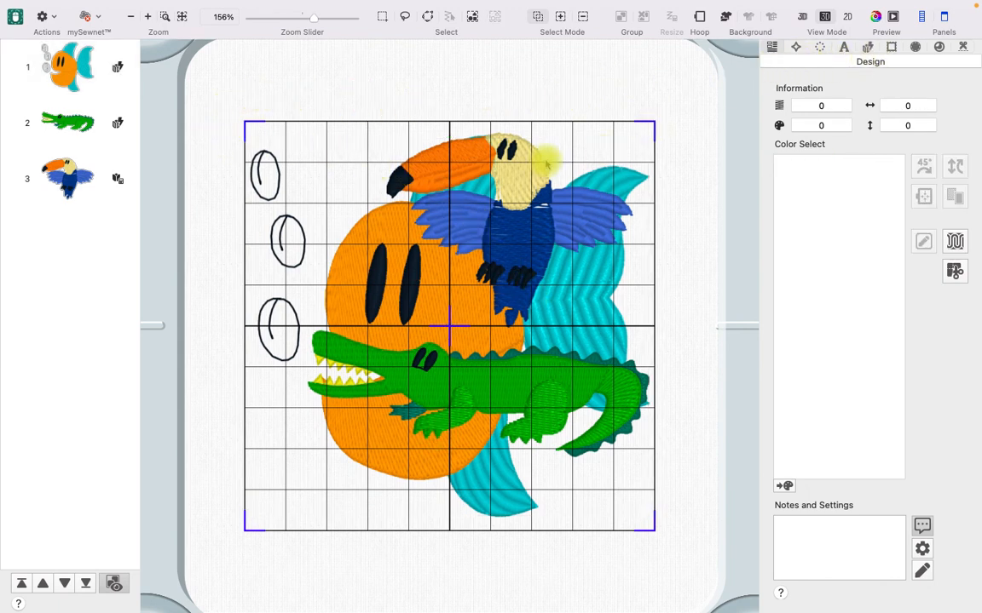
Step: Rotate the toucan in 45-degree steps through a full turn
left_click(493, 147)
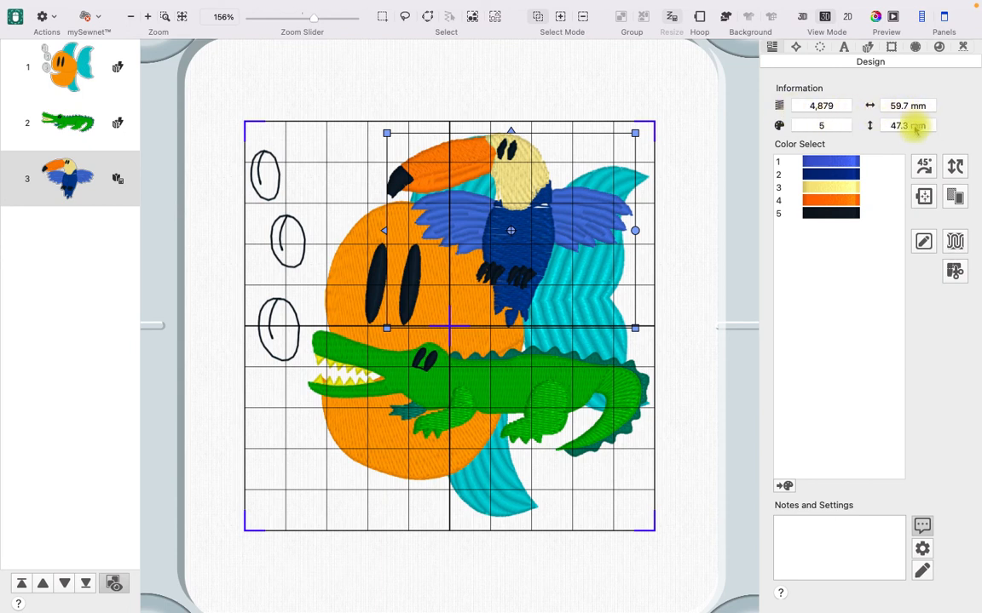
left_click(841, 167)
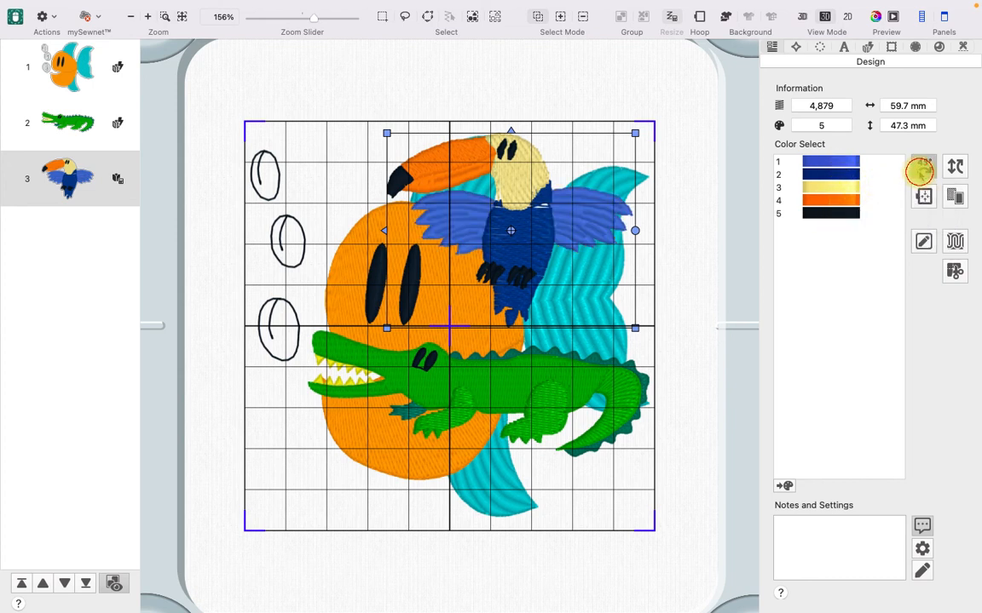
left_click(922, 167)
left_click(923, 167)
left_click(923, 168)
left_click(923, 168)
left_click(922, 167)
left_click(922, 168)
left_click(923, 168)
left_click(923, 167)
Step: Rotate the toucan slightly counterclockwise by hand and centre it in the hoop
mouse_move(636, 230)
left_mouse_down()
mouse_move(618, 154)
mouse_move(561, 136)
mouse_move(572, 144)
mouse_move(580, 209)
mouse_move(537, 252)
mouse_move(486, 372)
mouse_move(558, 224)
mouse_move(635, 213)
left_mouse_up()
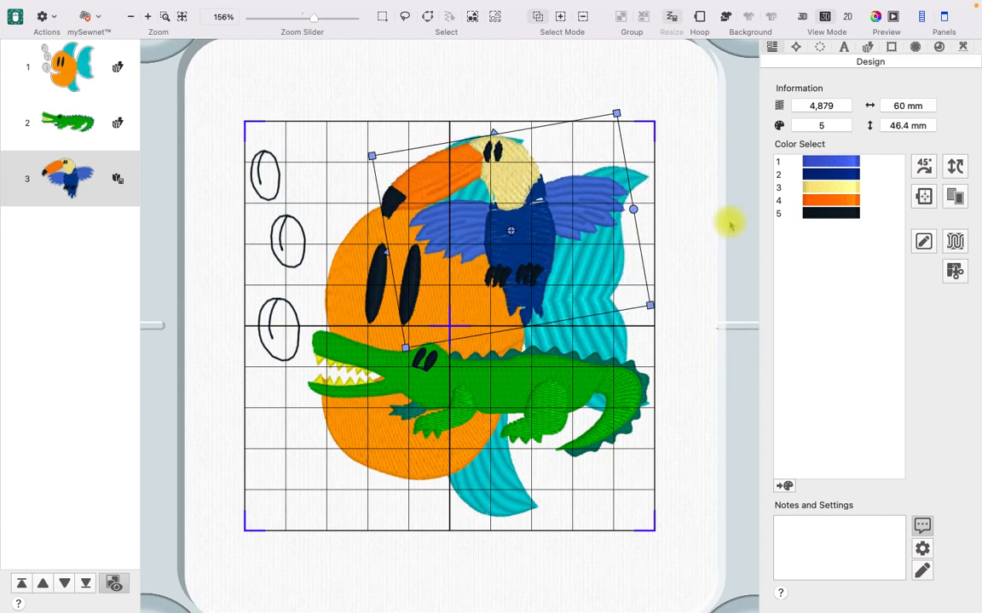
left_click(924, 197)
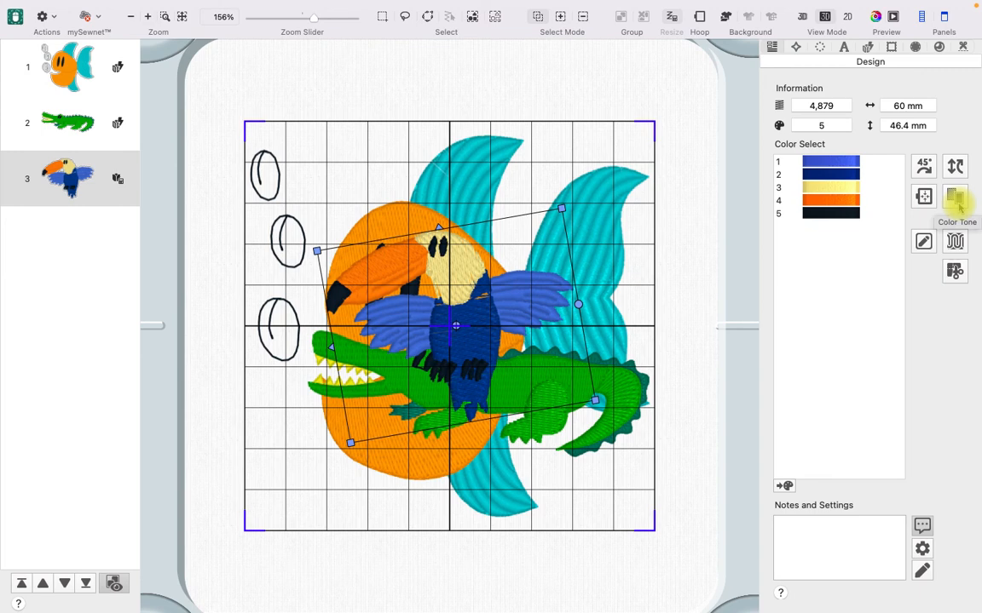
Step: Look over the toucan's Color Tone settings, the StitchEditor launch and the Endless Embroidery settings without changing any option
left_click(956, 198)
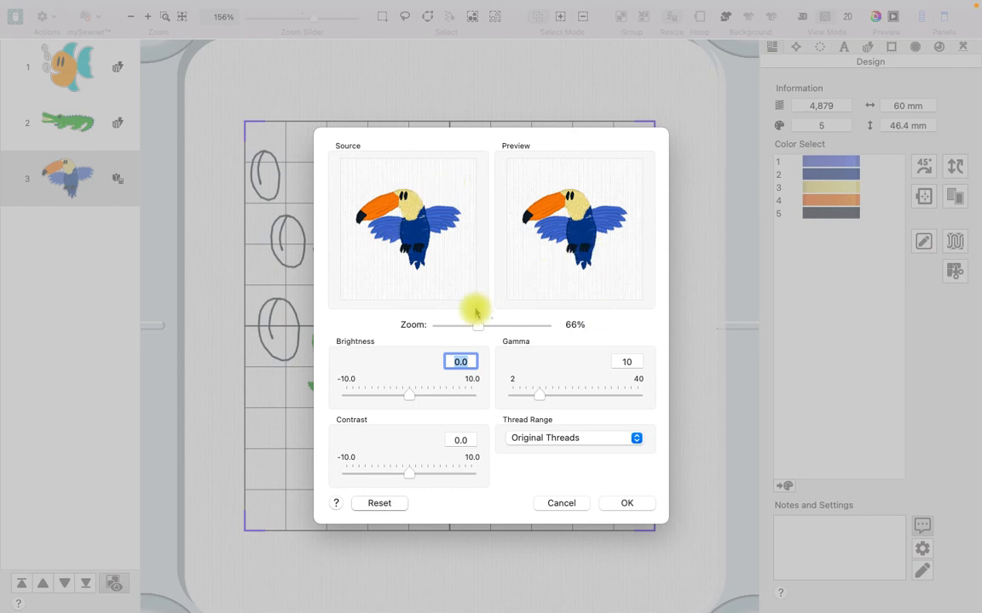
left_click(626, 505)
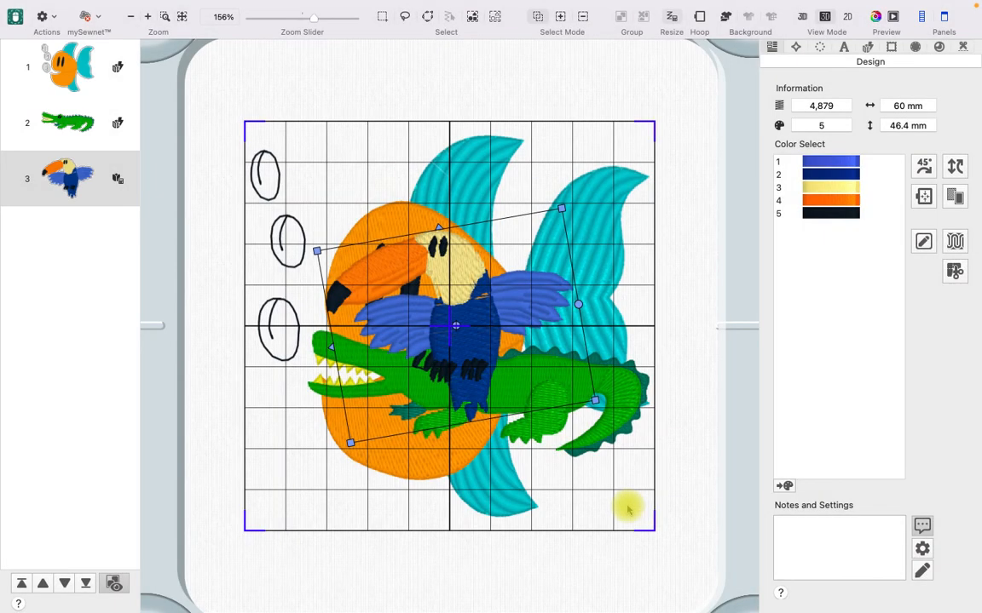
left_click(922, 241)
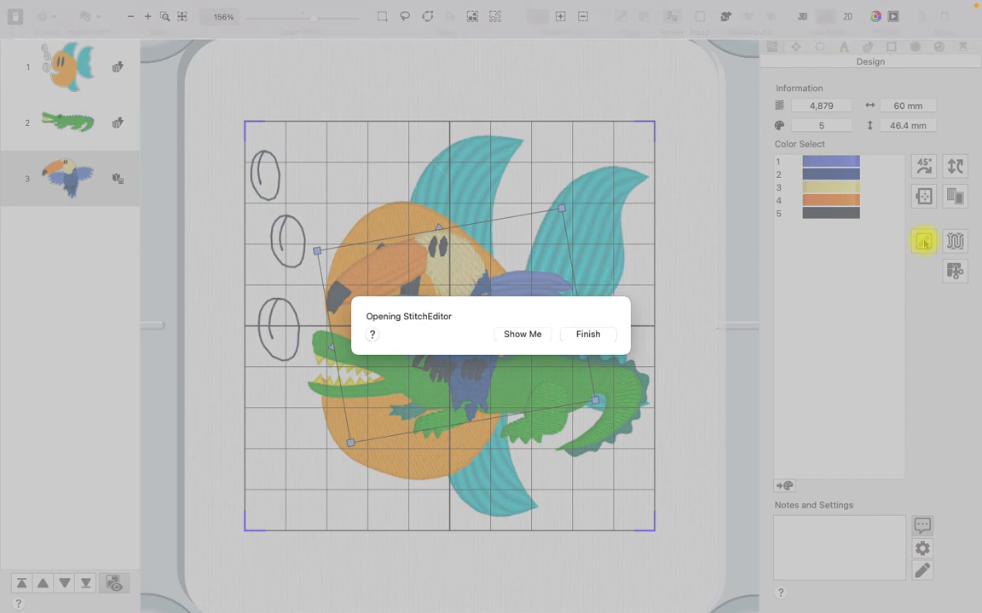
left_click(600, 336)
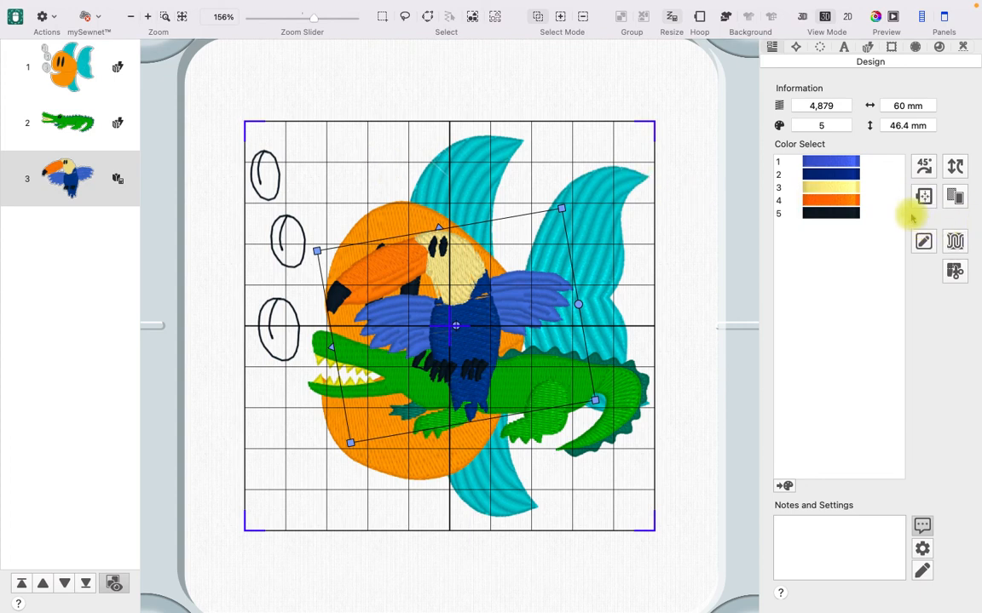
left_click(954, 241)
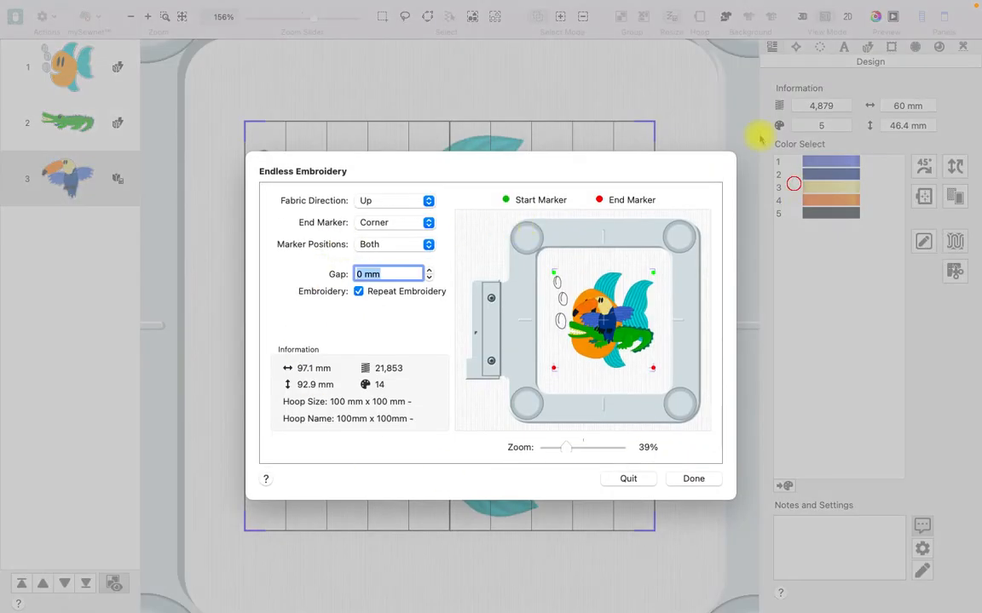
left_click(632, 480)
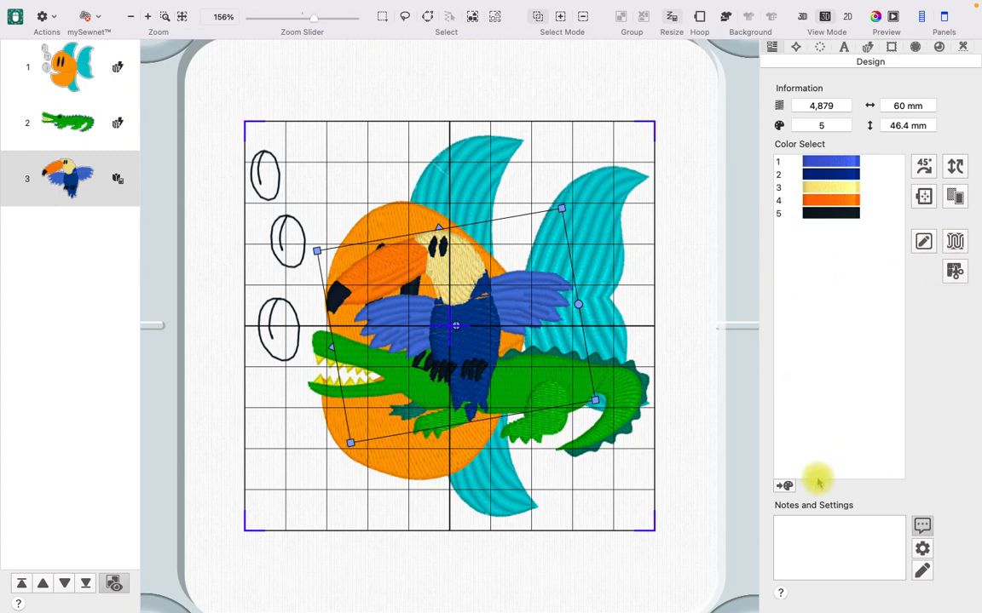
Step: Preview the whole project in 3D, and step the stitch-out player back to where the toucan's beak is being stitched
left_click(876, 17)
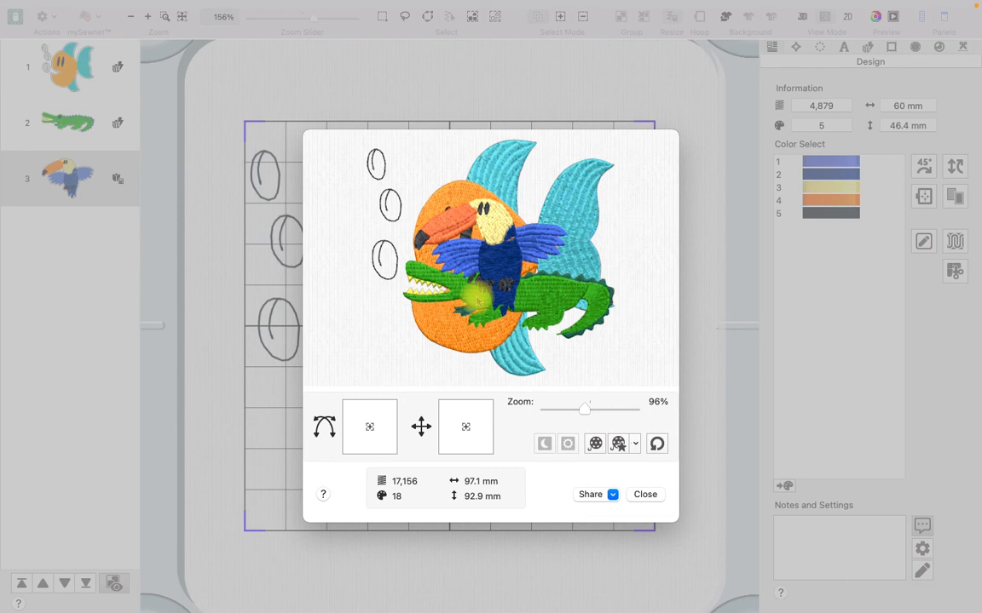
left_click(645, 494)
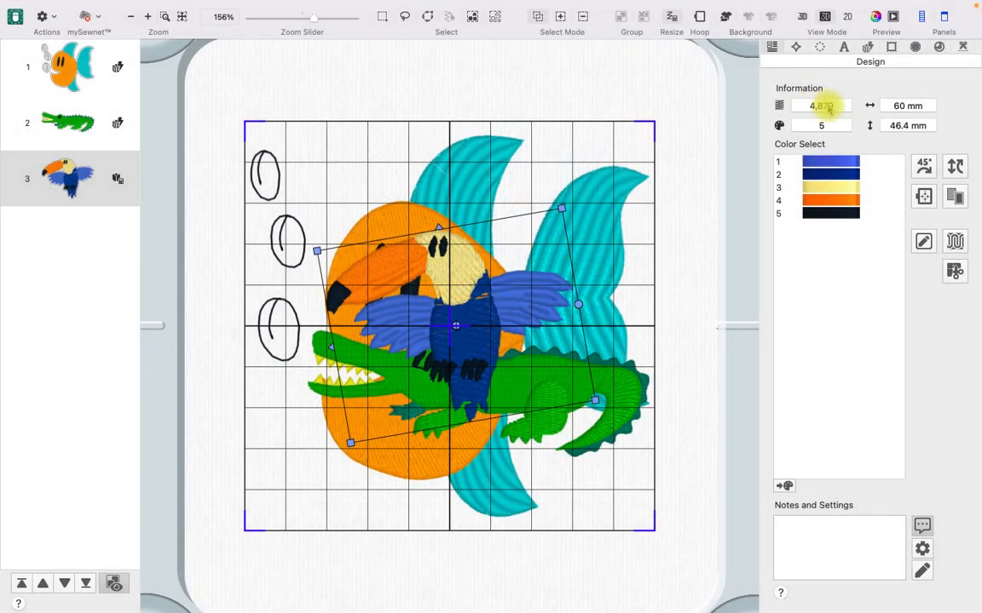
left_click(892, 18)
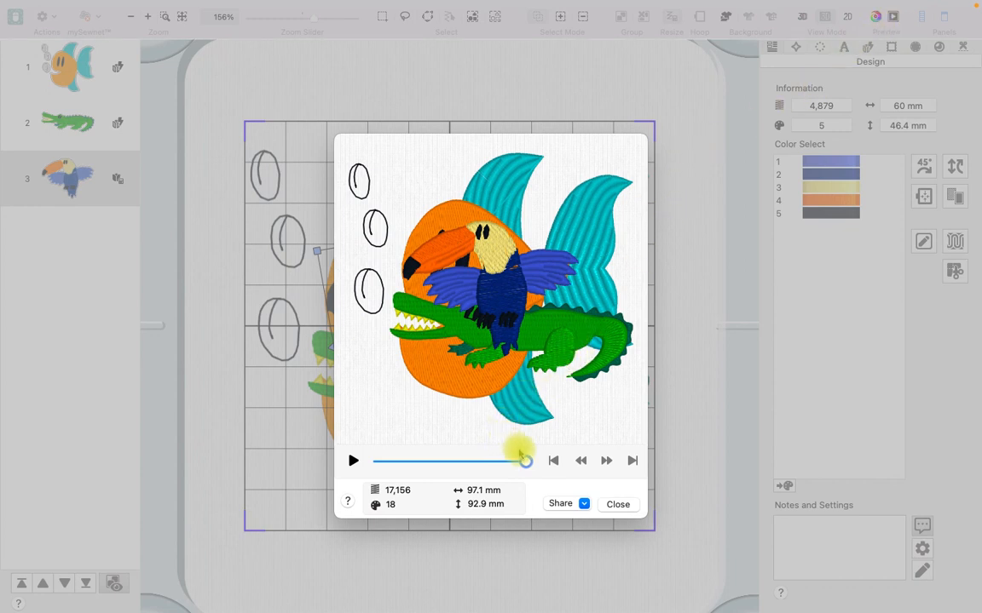
mouse_move(521, 456)
left_mouse_down()
mouse_move(415, 459)
mouse_move(517, 462)
left_mouse_up()
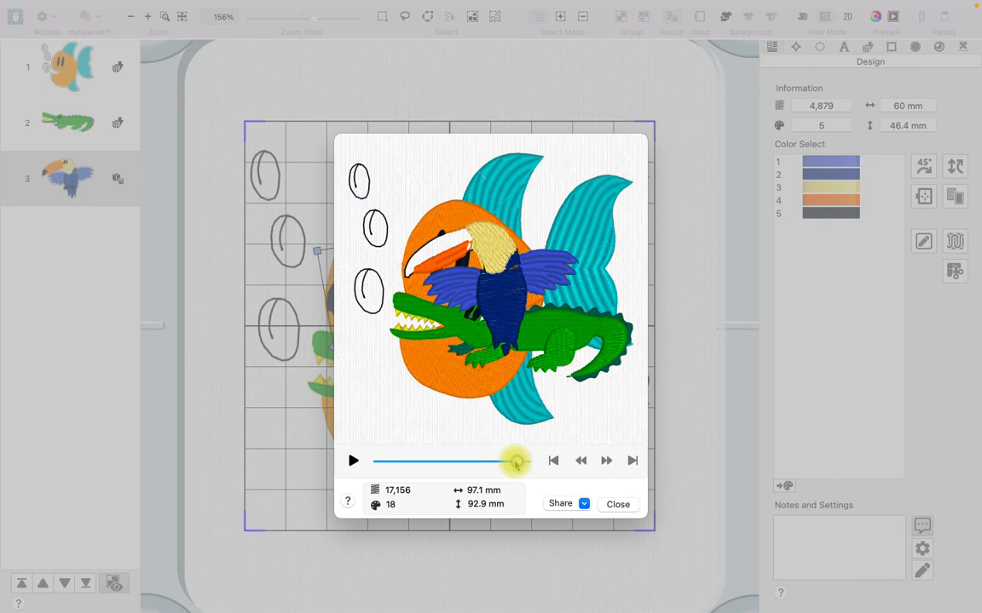
left_click(617, 505)
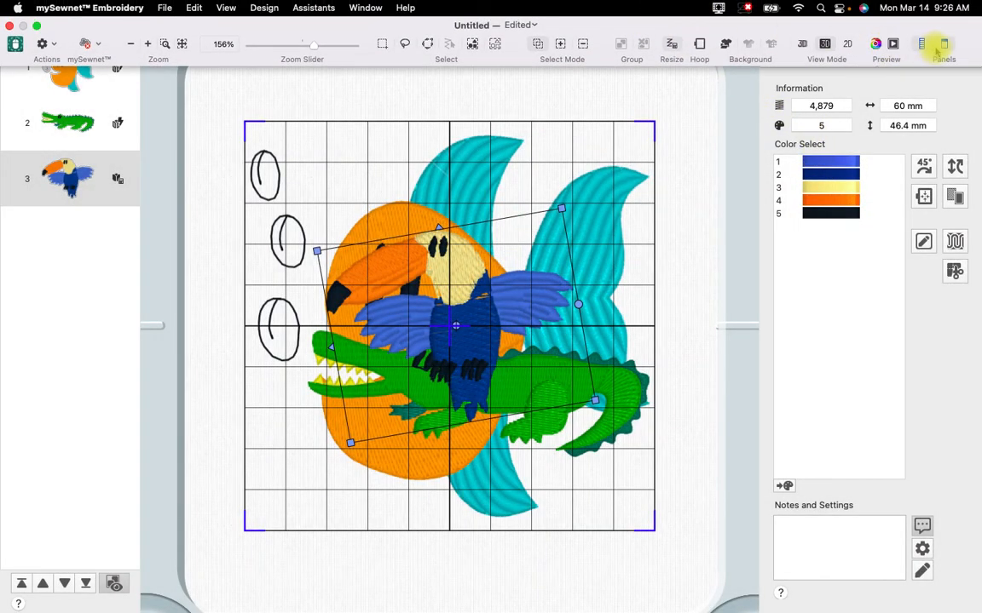
Step: Compare Realistic View Mode with the other view modes, return to the 3D view showing the hoop, and deselect the toucan
left_click(802, 45)
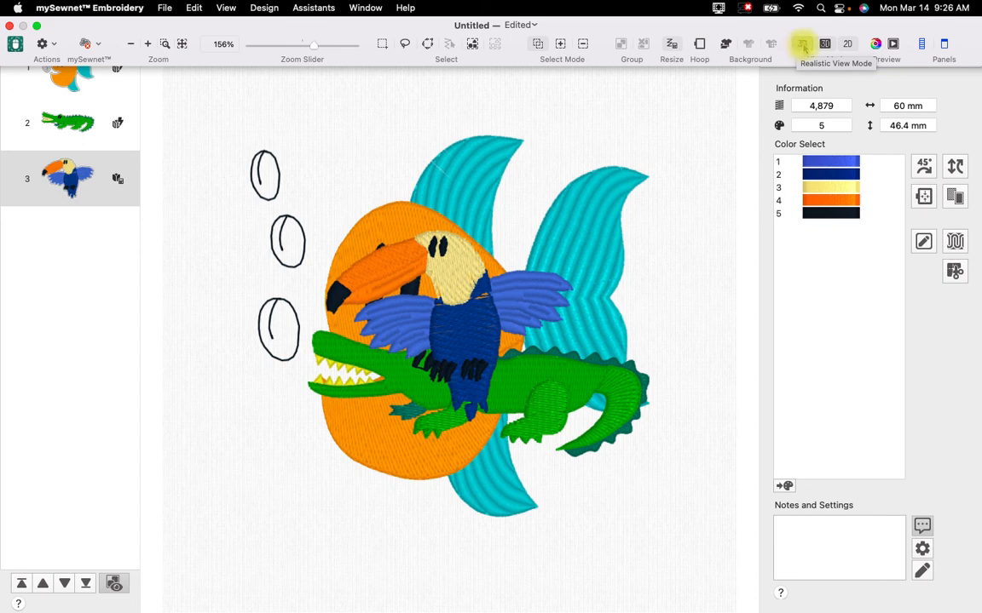
left_click(825, 45)
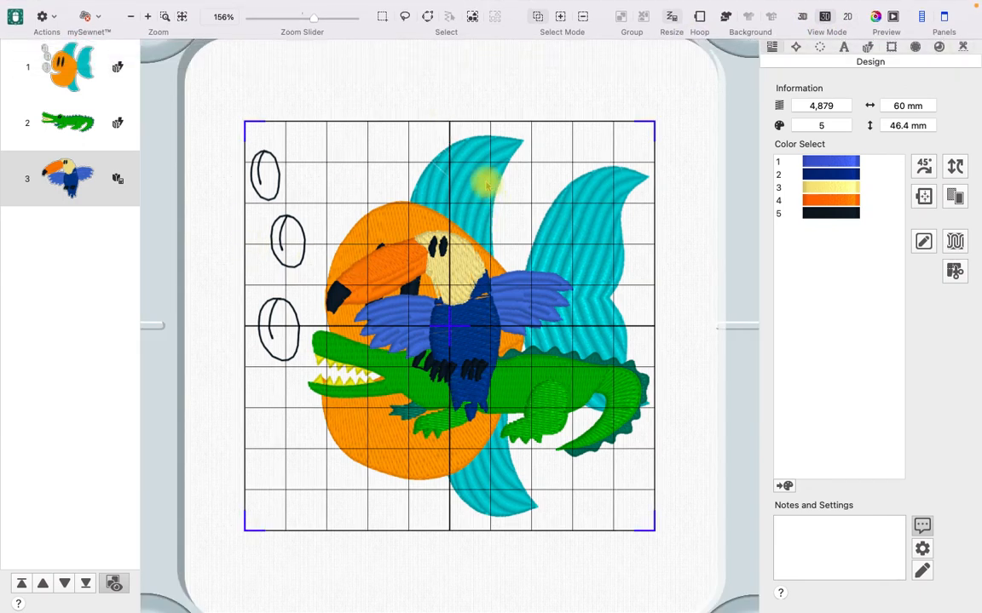
left_click(846, 17)
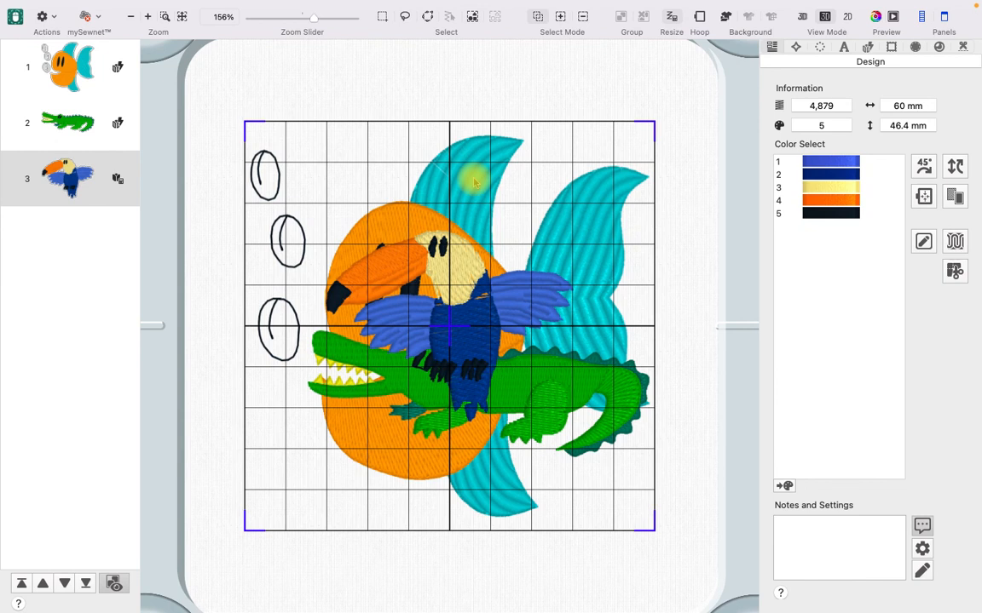
mouse_move(538, 7)
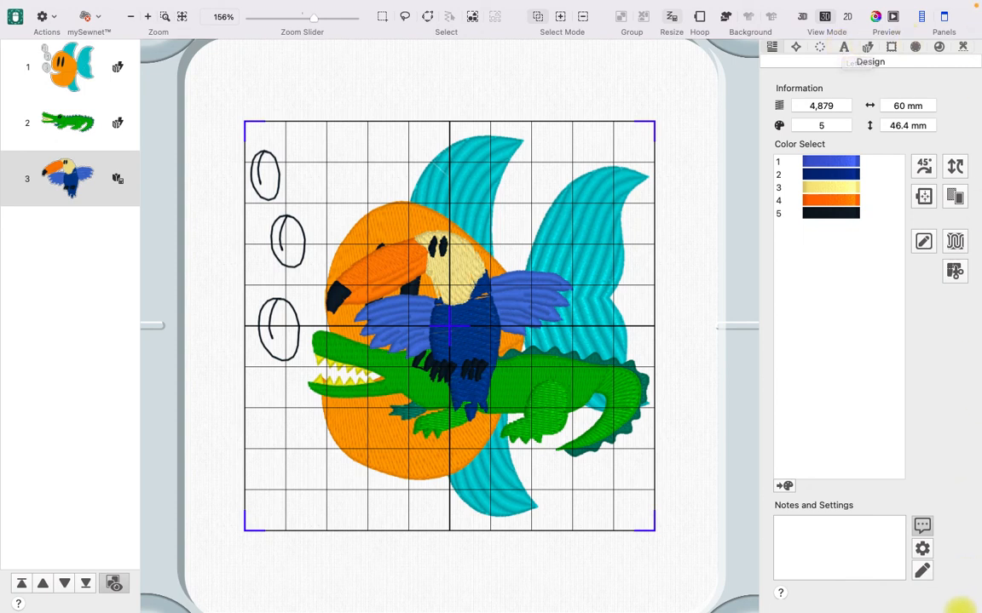
left_click(698, 403)
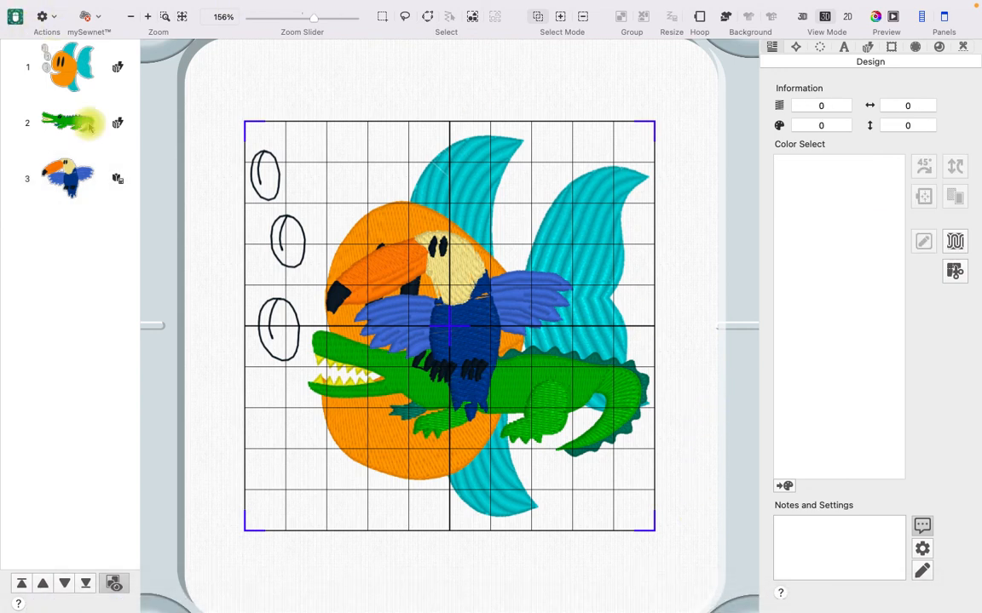